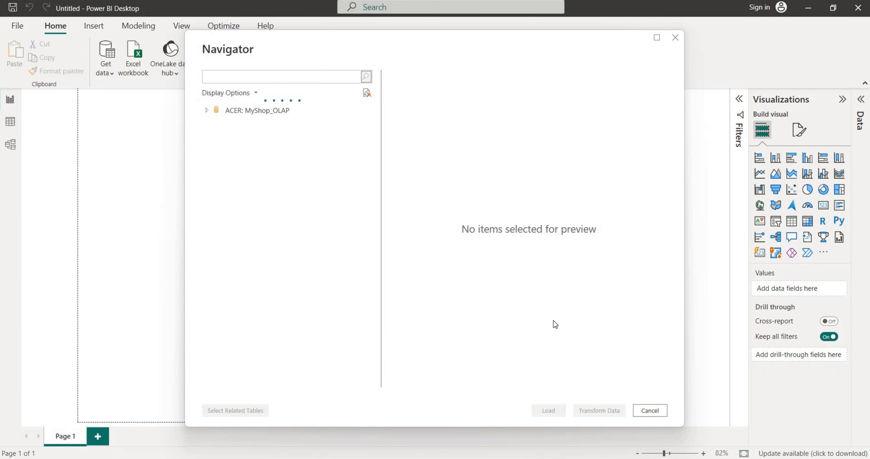
# Load the calendar_tab, category, customer, products and sales_data tables from the MyShop_OLAP database into the report.
pyautogui.click(218, 139)
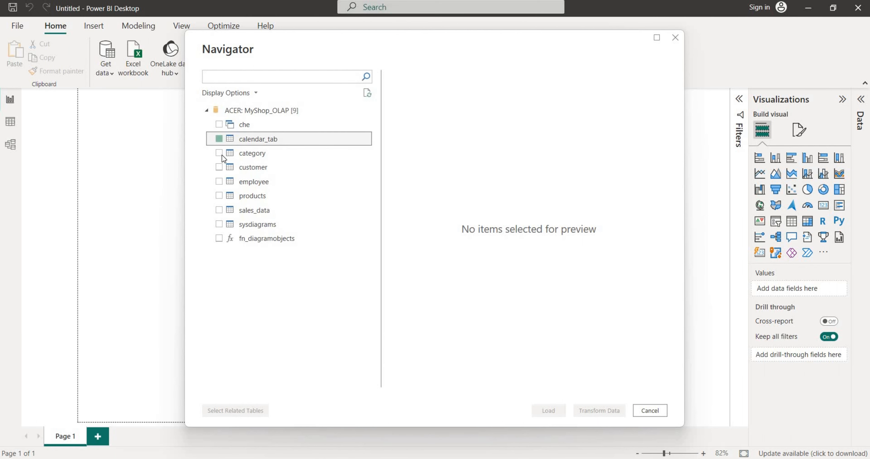
pyautogui.click(219, 153)
pyautogui.click(219, 167)
pyautogui.click(219, 181)
pyautogui.click(218, 195)
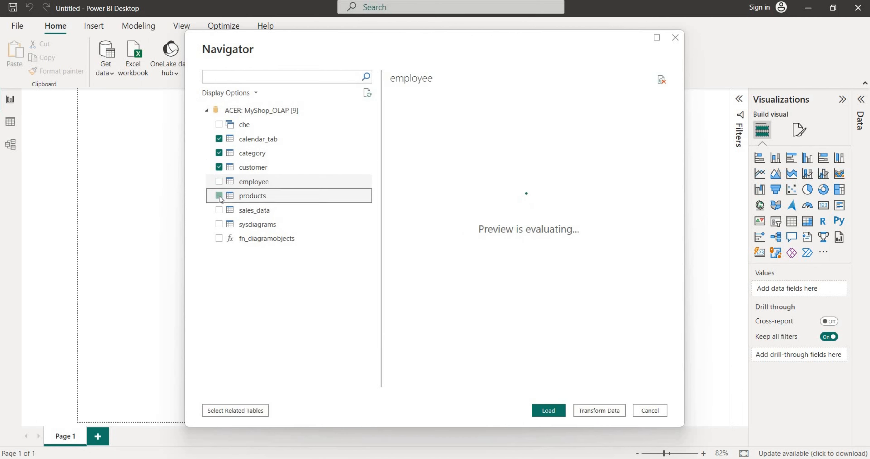
pyautogui.click(219, 210)
pyautogui.click(547, 408)
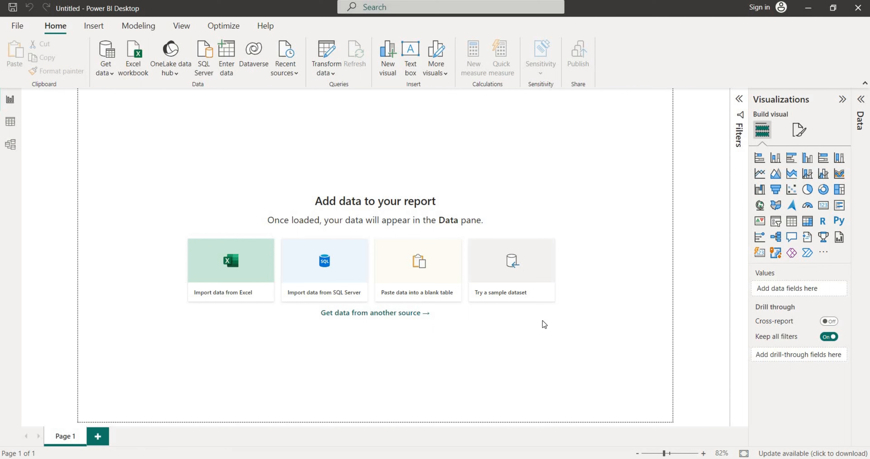
pyautogui.click(603, 100)
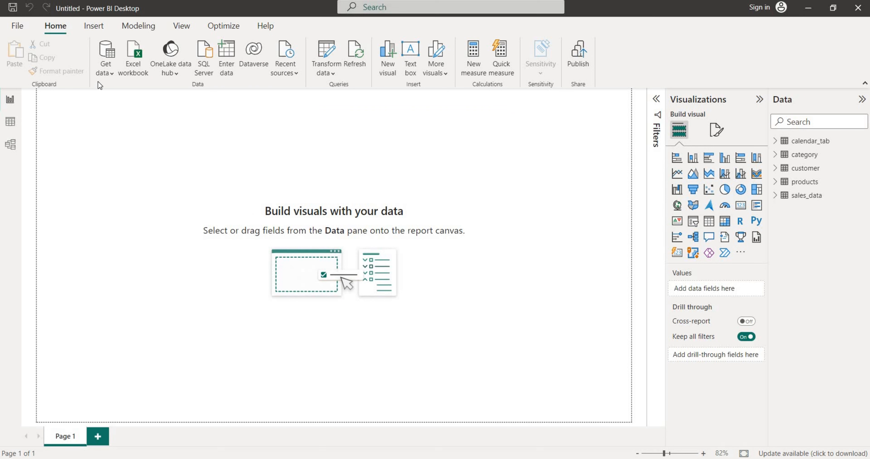
# Connect to the MyShop_OLAP database on SQL Server ACER as a data source in Import mode.
pyautogui.click(102, 76)
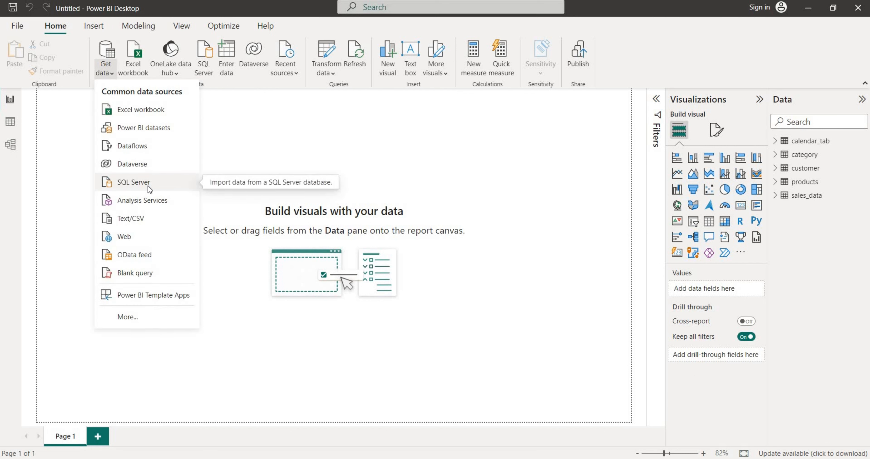
pyautogui.click(170, 188)
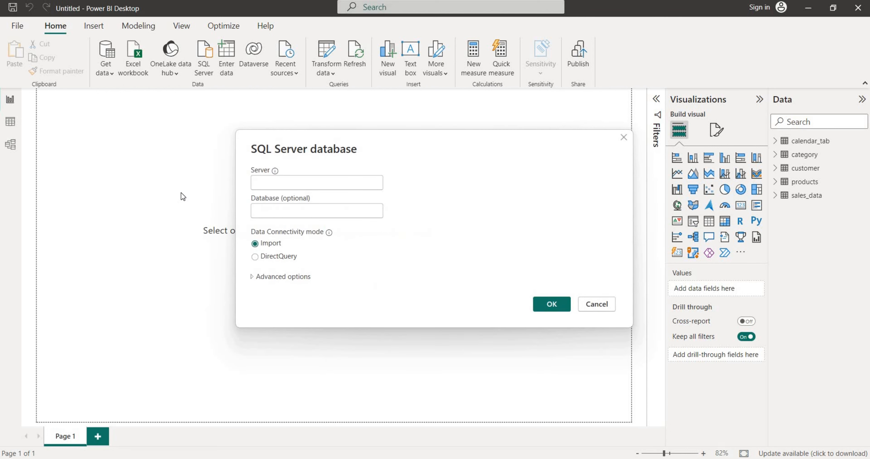
pyautogui.write('ACER')
pyautogui.press('Tab')
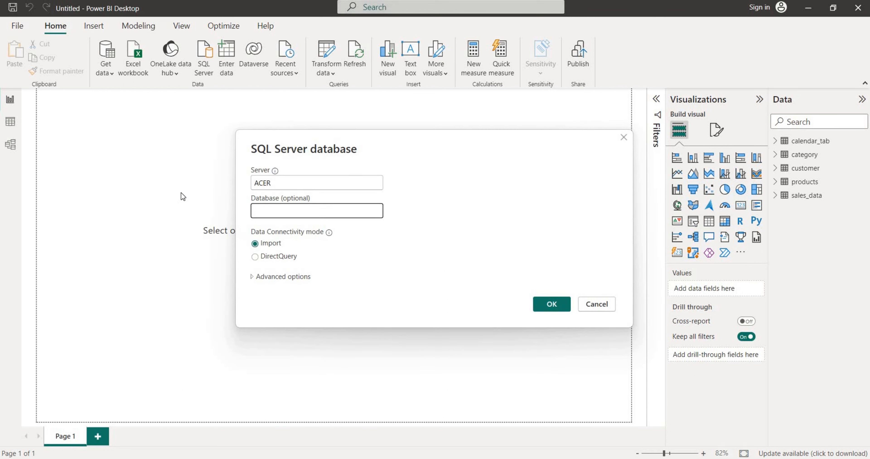
pyautogui.write('MySH')
pyautogui.press('BackSpace')
pyautogui.write('hop_OLAP')
pyautogui.click(543, 305)
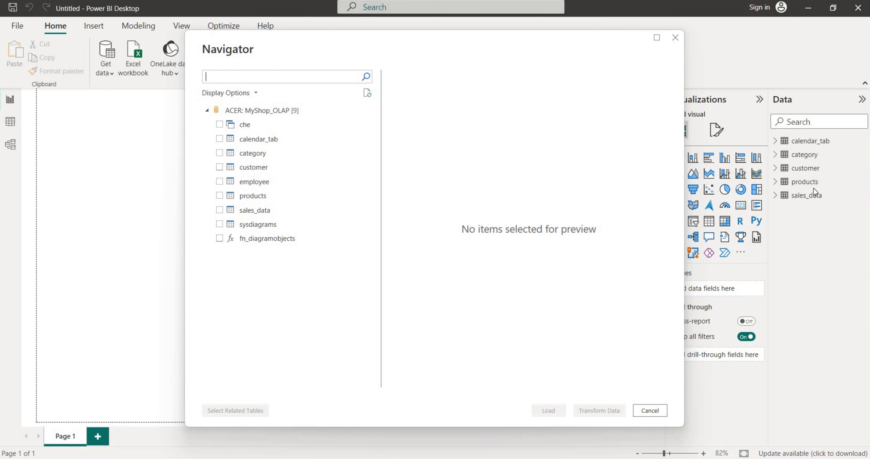
# Load the employee table from the MyShop_OLAP database into the report.
pyautogui.click(222, 184)
pyautogui.click(219, 181)
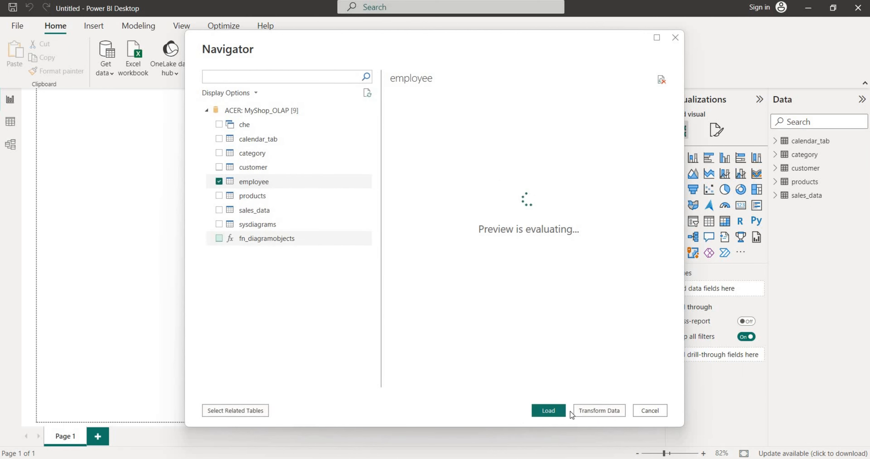
pyautogui.click(549, 412)
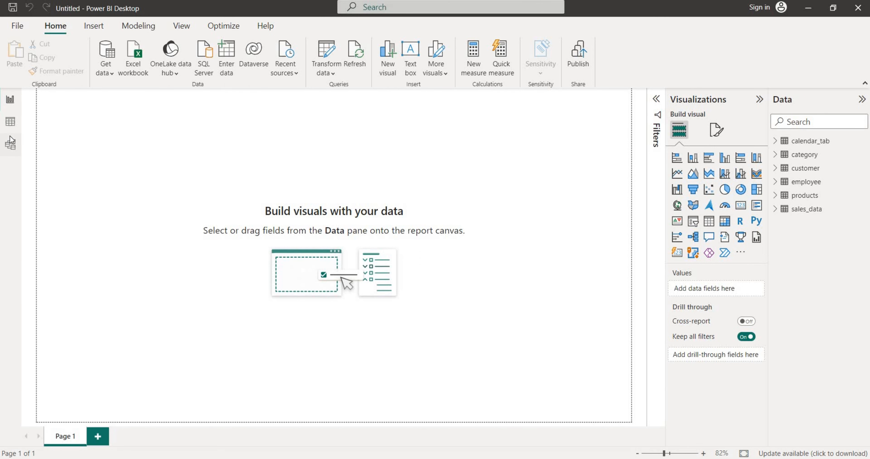
# Arrange the model diagram with sales_data in the centre and the products, customer and employee tables spaced around it.
pyautogui.click(13, 142)
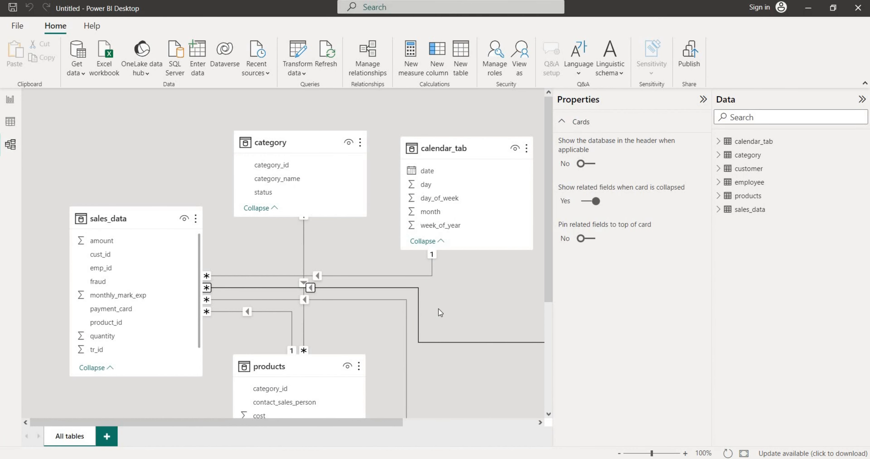
pyautogui.scroll(-5, 438, 310)
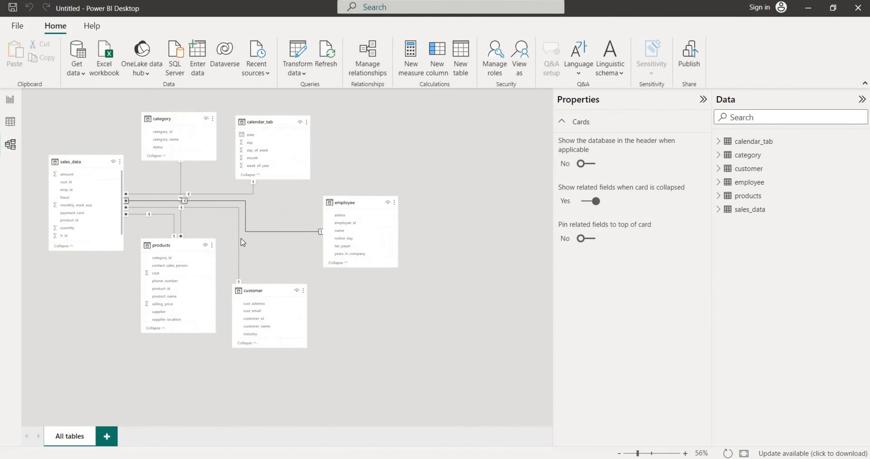
pyautogui.scroll(-1, 241, 238)
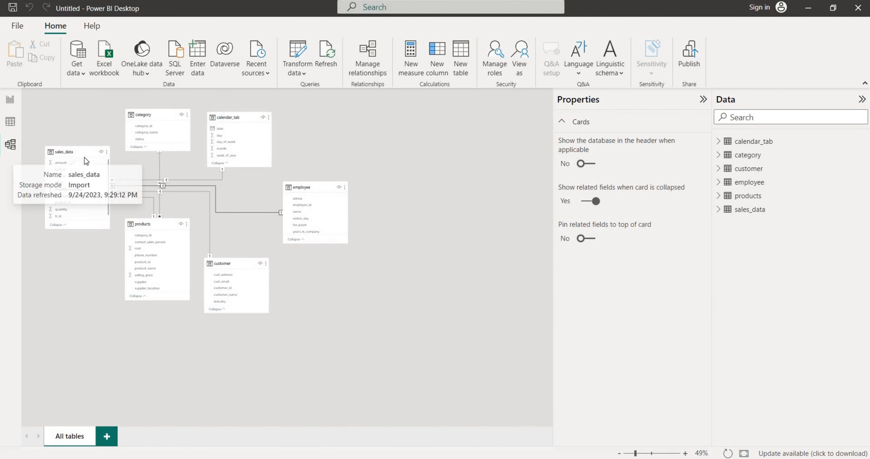
pyautogui.moveTo(86, 161); pyautogui.dragTo(231, 185)
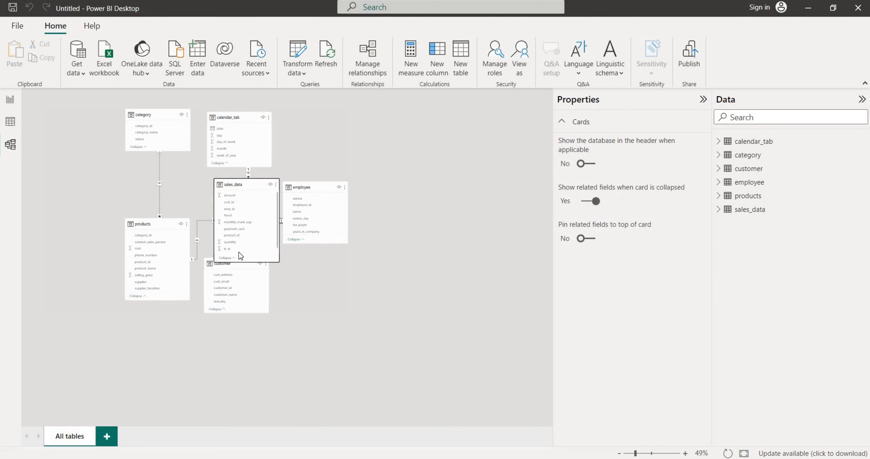
pyautogui.moveTo(215, 266); pyautogui.dragTo(261, 348)
pyautogui.moveTo(323, 186); pyautogui.dragTo(401, 173)
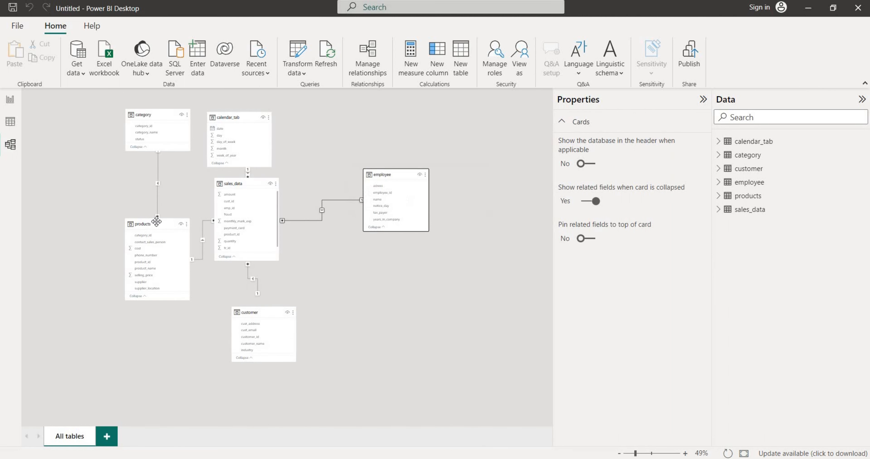
pyautogui.moveTo(156, 221); pyautogui.dragTo(129, 235)
pyautogui.moveTo(245, 181); pyautogui.dragTo(261, 195)
pyautogui.moveTo(277, 312); pyautogui.dragTo(273, 326)
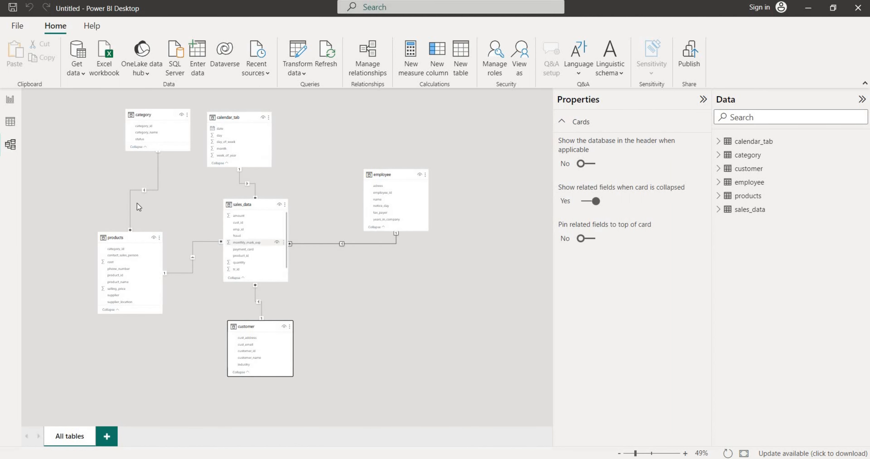
# Display the customer table's rows in the data view and select the cust_address column.
pyautogui.click(10, 122)
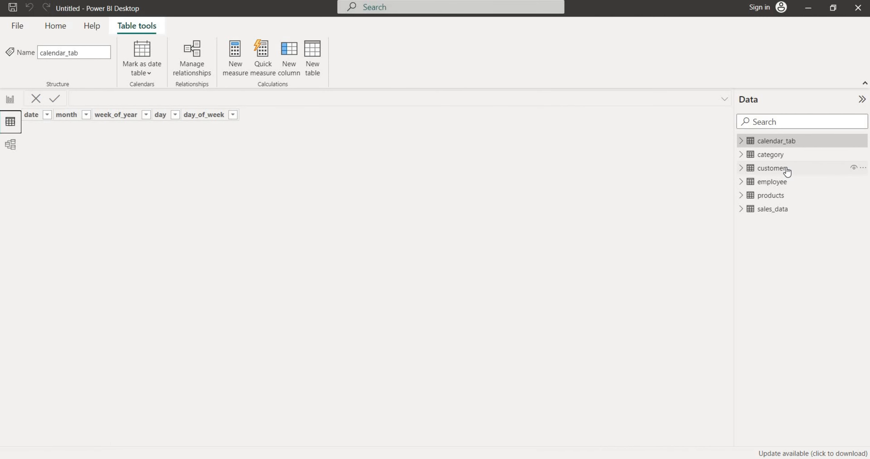
pyautogui.click(780, 172)
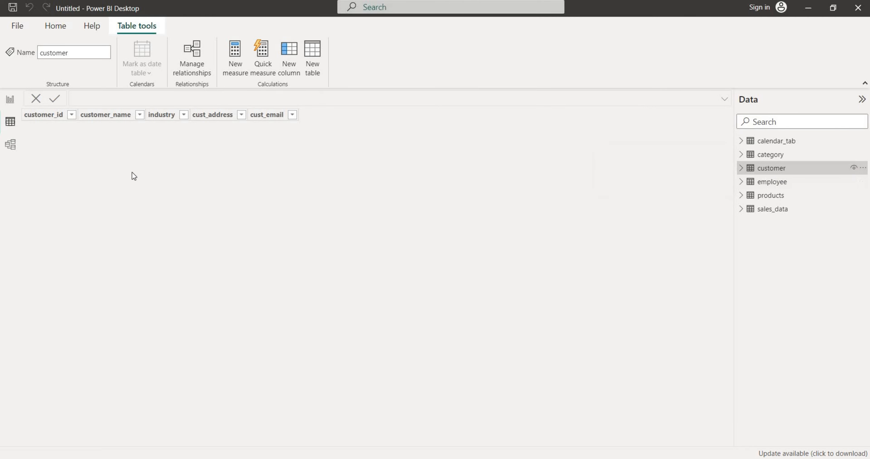
pyautogui.click(221, 109)
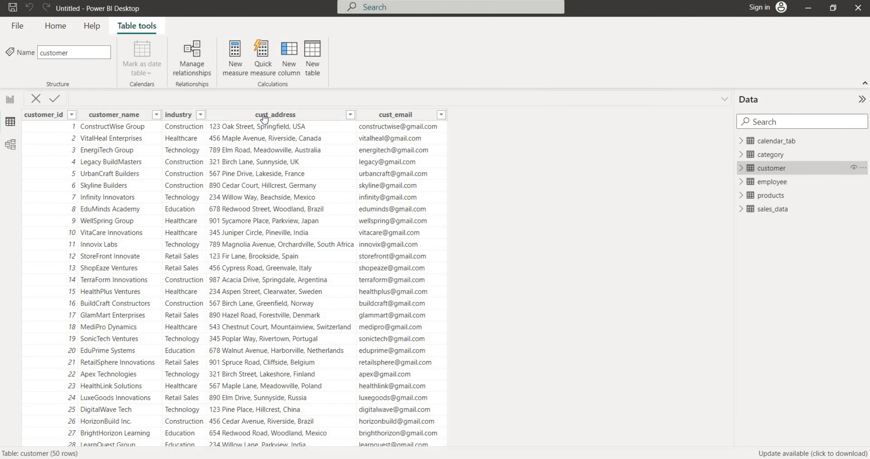
pyautogui.click(265, 114)
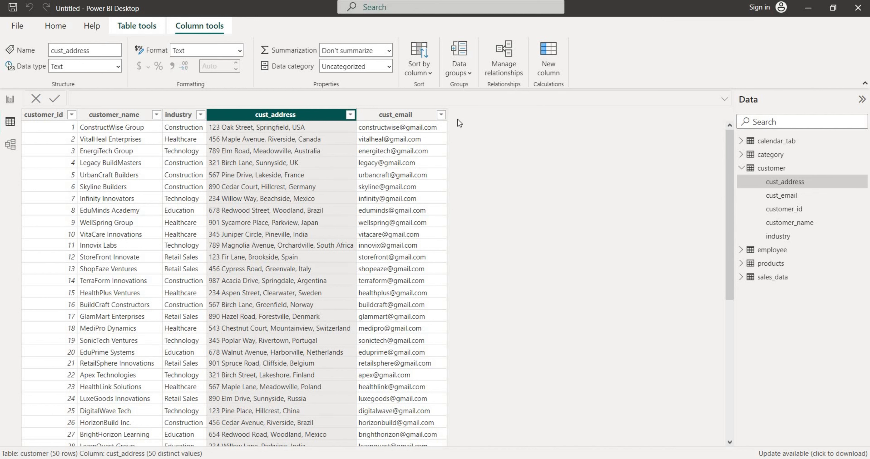
# Open the customer query in Power Query Editor and bring the cust_address column into reach.
pyautogui.click(55, 25)
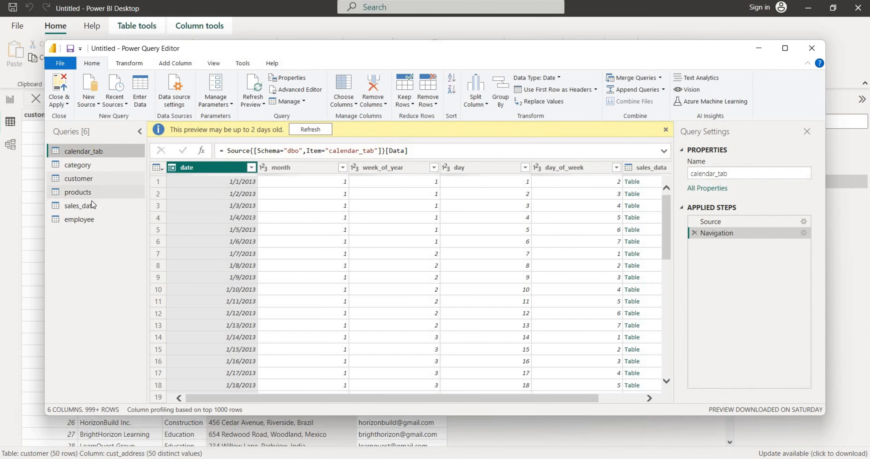
pyautogui.click(86, 179)
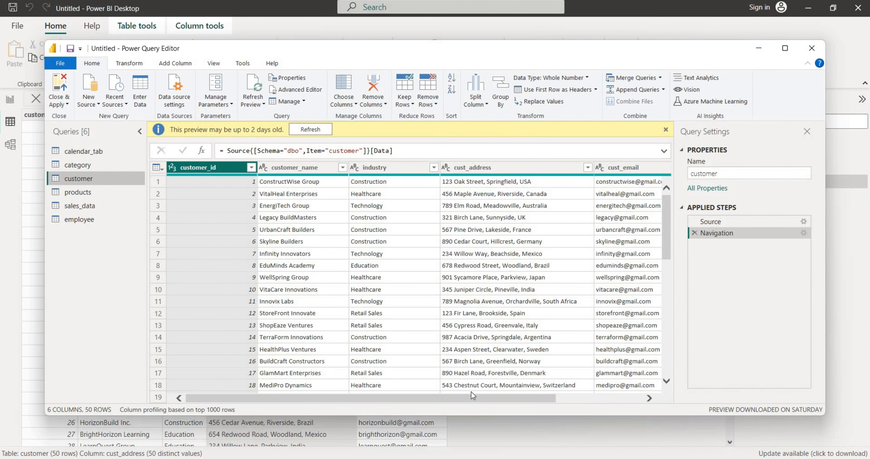
pyautogui.moveTo(465, 399); pyautogui.dragTo(466, 309)
# Add a column from examples based on cust_address, giving only the first row's street part before the first comma as the sample.
pyautogui.rightClick(403, 167)
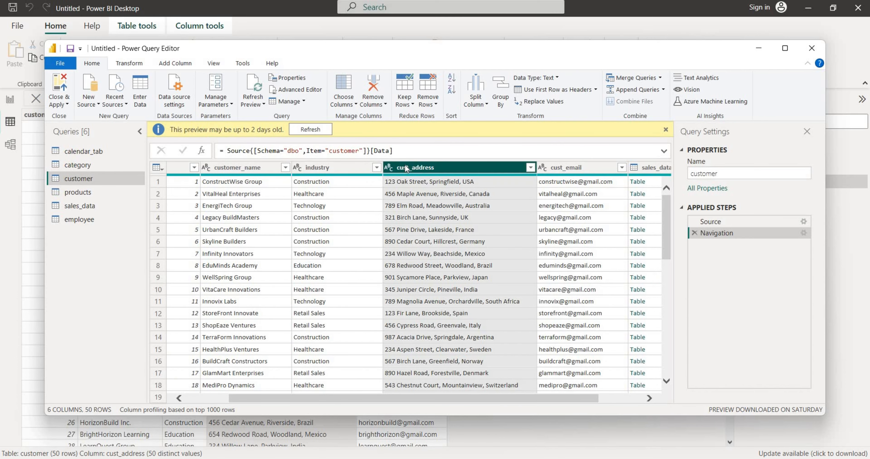
pyautogui.click(465, 223)
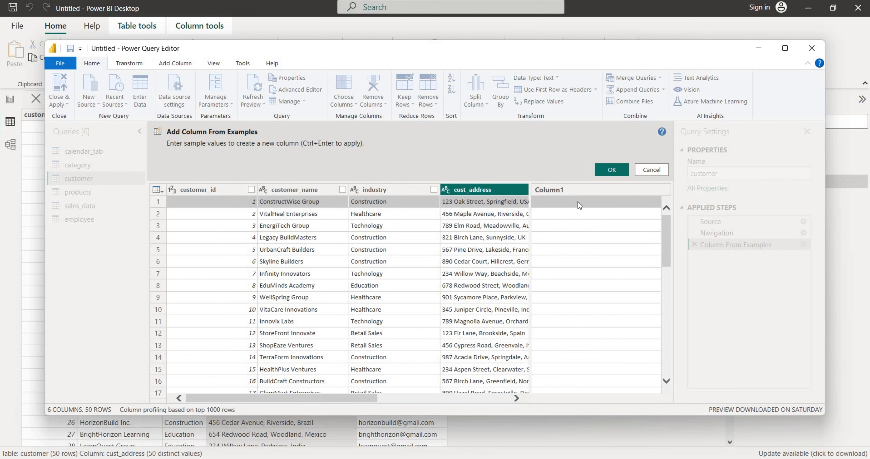
pyautogui.write('123')
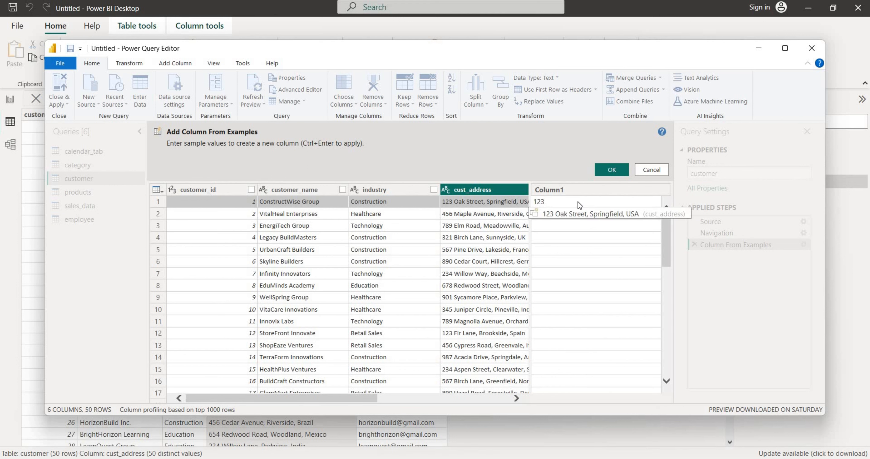
pyautogui.press('Return')
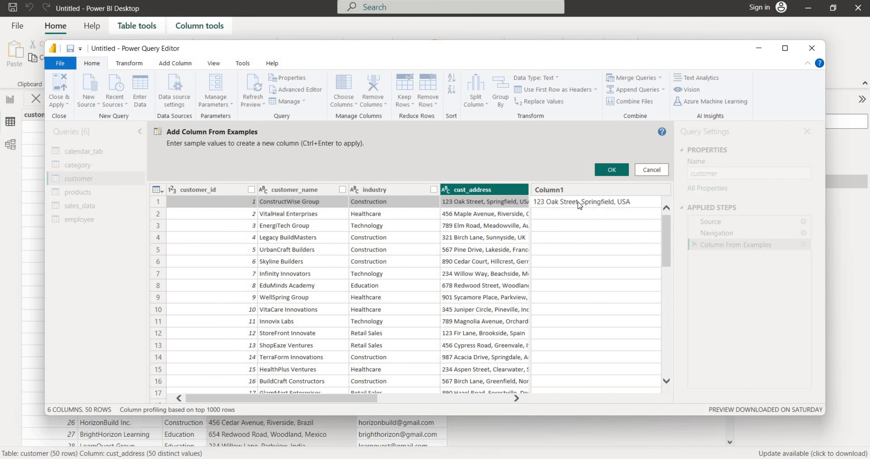
pyautogui.hotkey('ctrl', 'shift', 'Left')
pyautogui.hotkey('ctrl', 'shift', 'Left')
pyautogui.hotkey('ctrl', 'shift', 'Left')
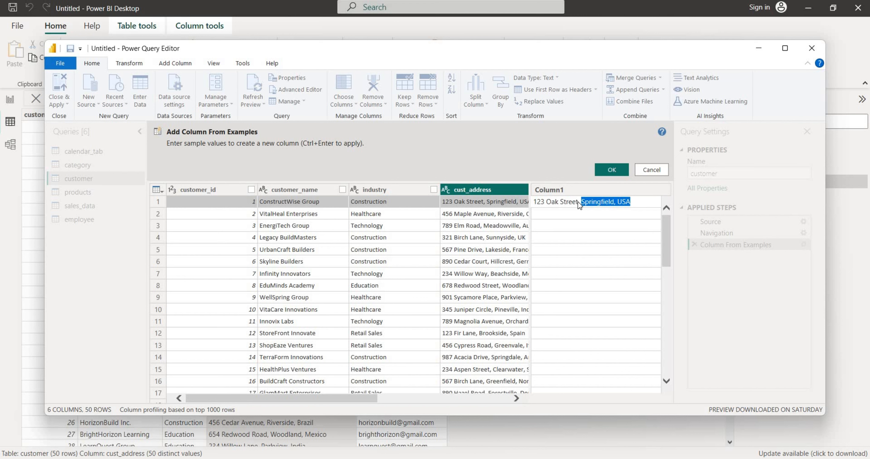
pyautogui.press('BackSpace')
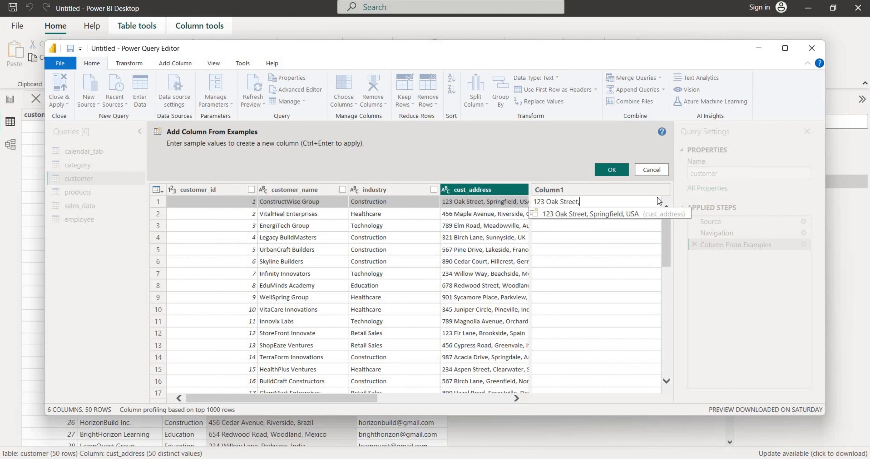
pyautogui.press('BackSpace')
pyautogui.press('Return')
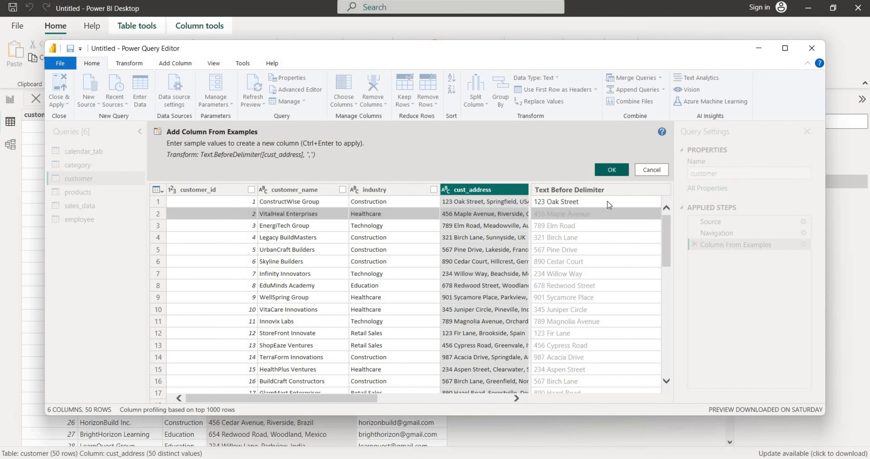
pyautogui.click(604, 169)
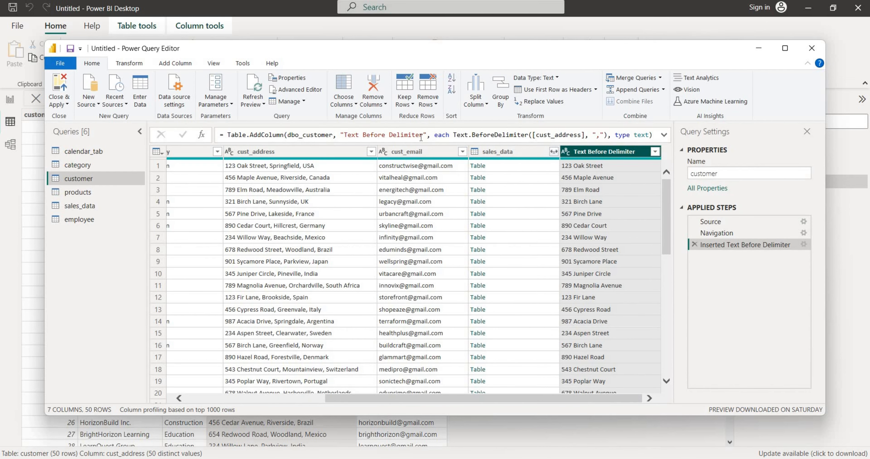
# Rename the new street column to adress_line1 by editing the column name in its Table.AddColumn formula.
pyautogui.moveTo(423, 136); pyautogui.dragTo(342, 137)
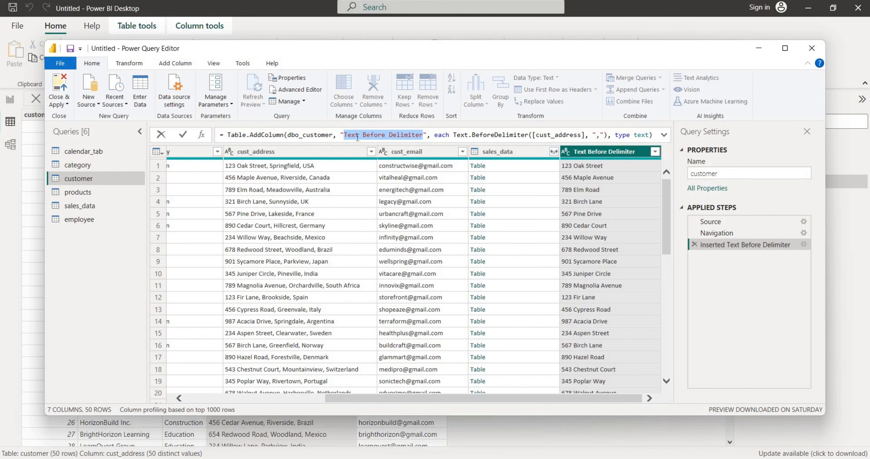
pyautogui.write('Adr')
pyautogui.press('BackSpace')
pyautogui.press('BackSpace')
pyautogui.press('BackSpace')
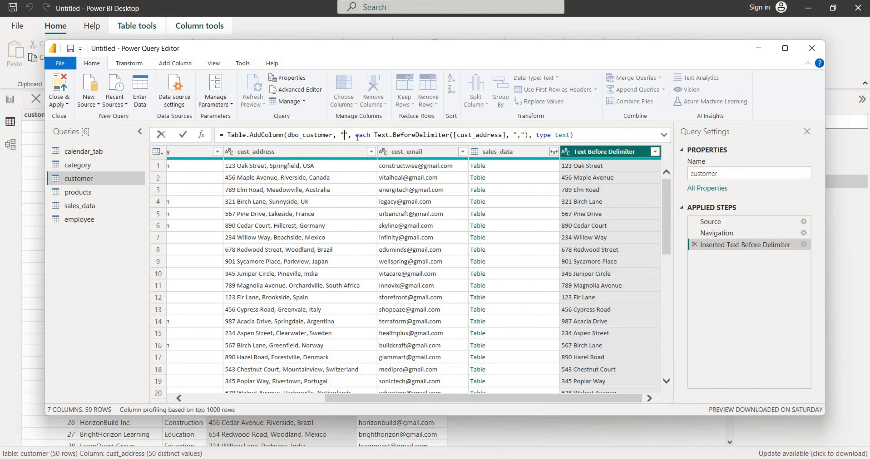
pyautogui.write('adres')
pyautogui.write('s_line1')
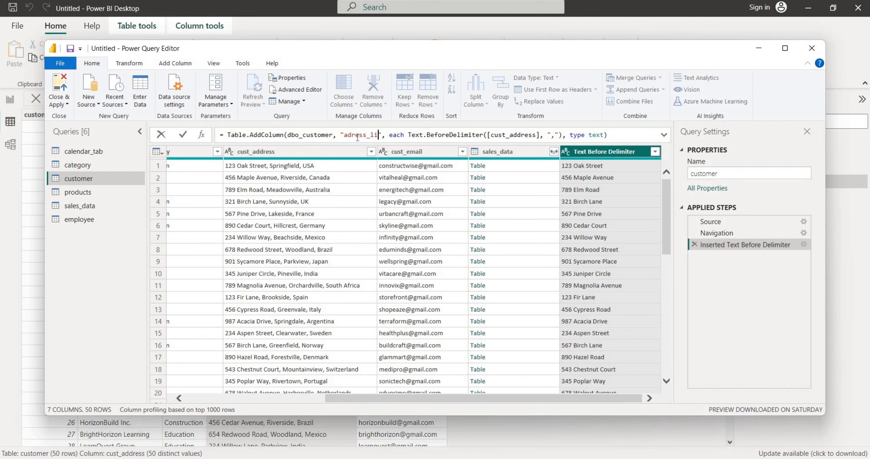
pyautogui.press('Return')
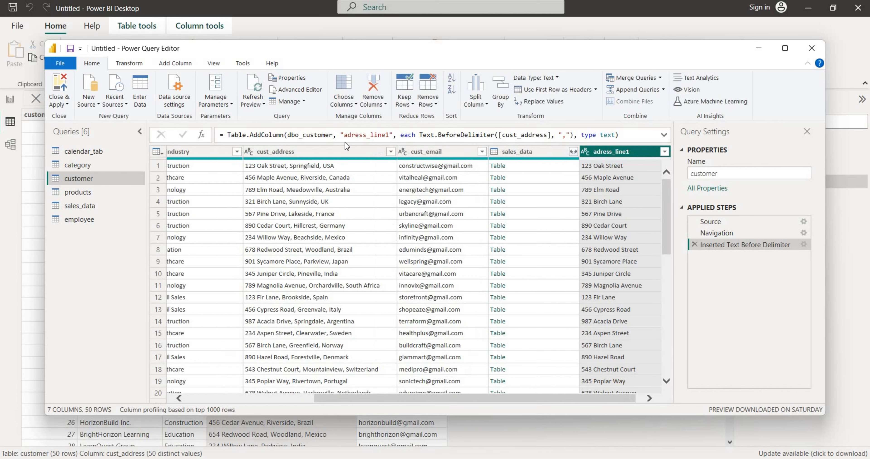
# Add a column from examples based on cust_address with Springfield as the first row's sample, and rename it City in its formula.
pyautogui.rightClick(292, 151)
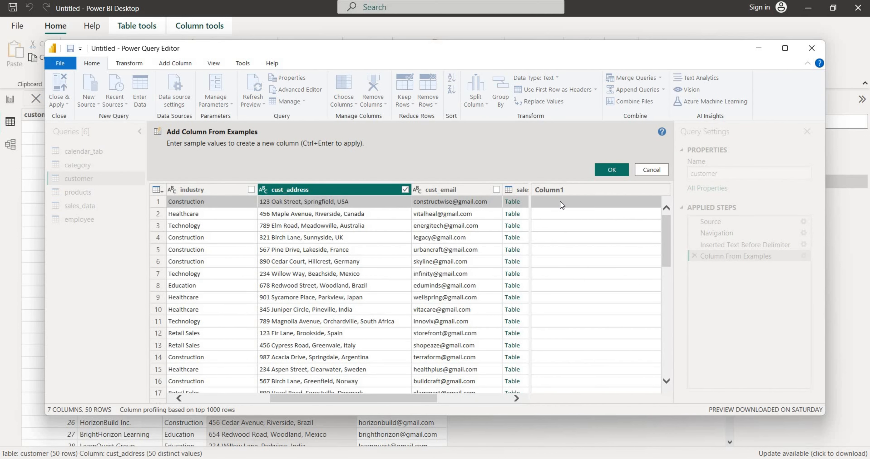
pyautogui.write('Spring')
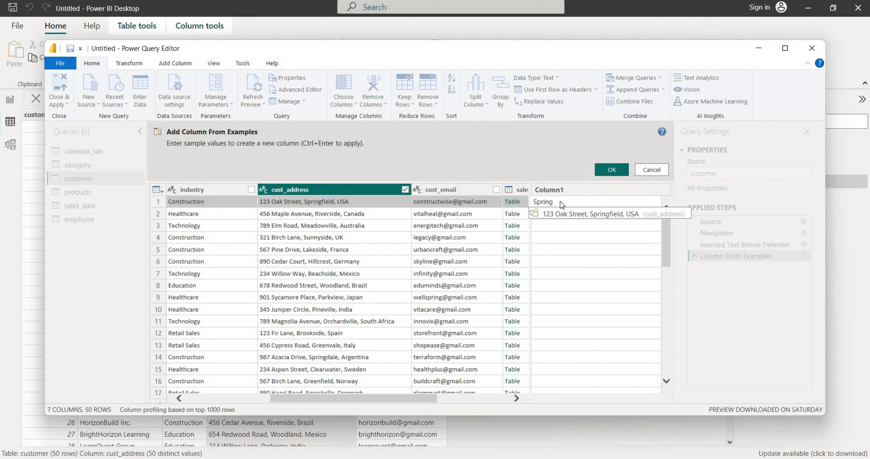
pyautogui.write('field')
pyautogui.press('Return')
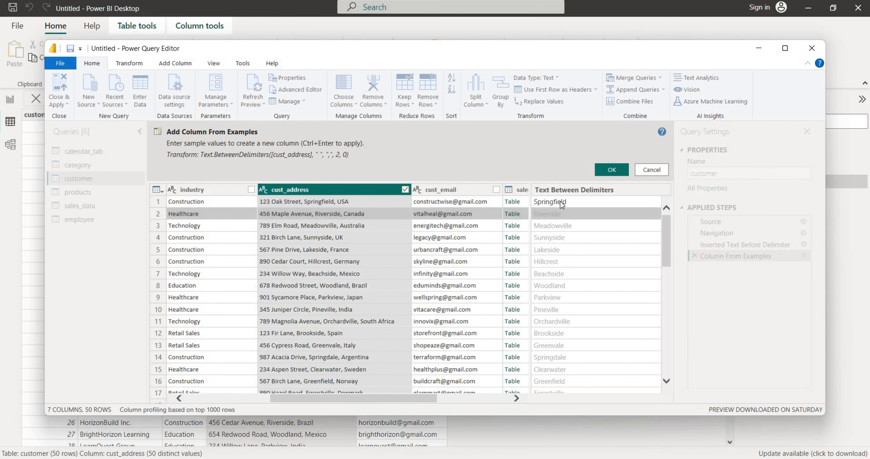
pyautogui.click(626, 170)
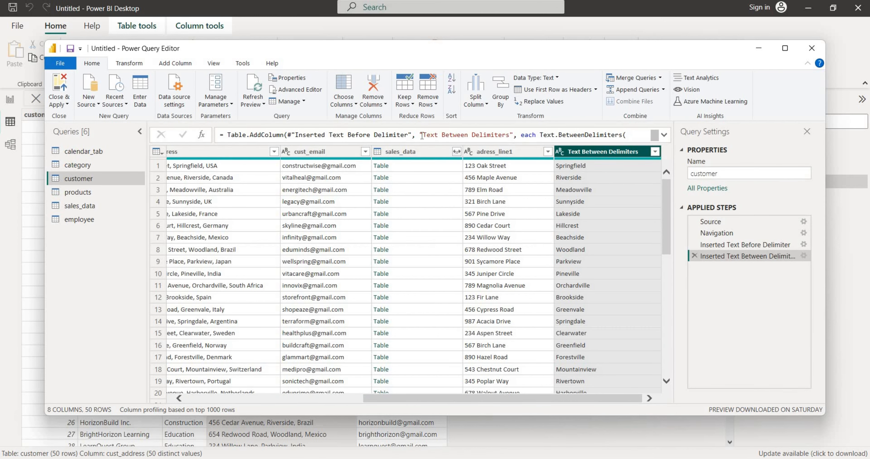
pyautogui.moveTo(422, 134); pyautogui.dragTo(511, 136)
pyautogui.write('City')
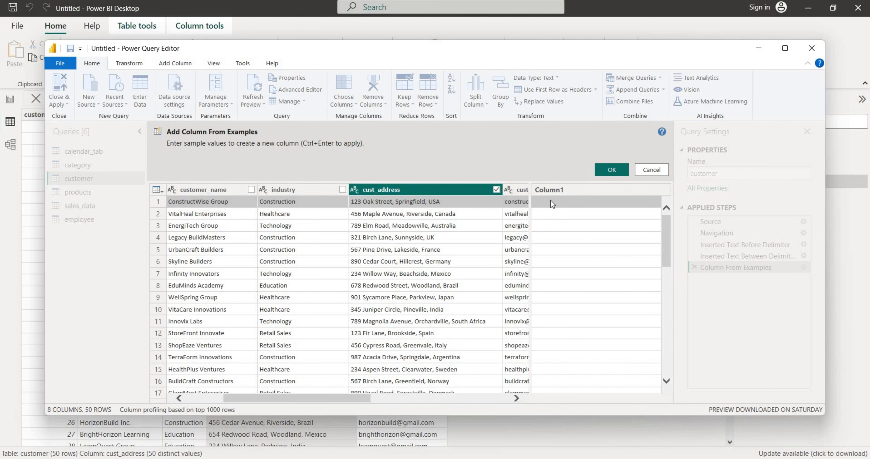
# Add another column from examples based on cust_address, giving USA as the first row's sample.
pyautogui.click(550, 202)
pyautogui.write('USA')
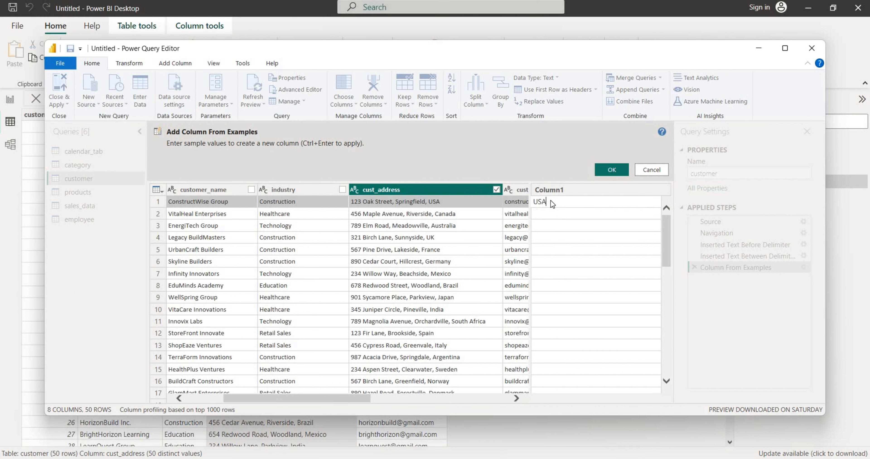
pyautogui.press('Return')
pyautogui.click(604, 167)
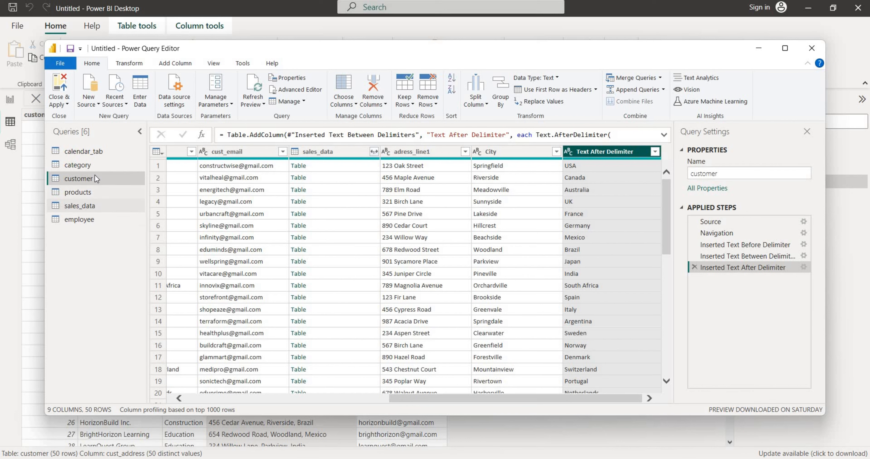
# Review the columns of the calendar_tab query and the category query.
pyautogui.click(91, 151)
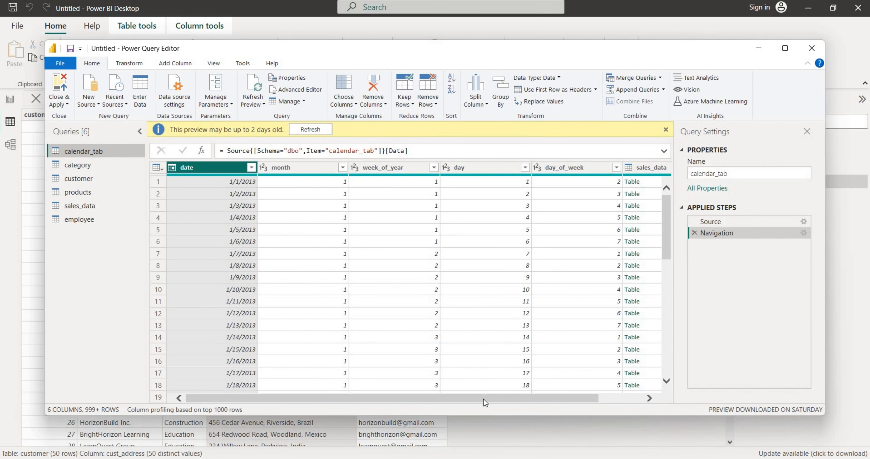
pyautogui.moveTo(483, 400); pyautogui.dragTo(575, 402)
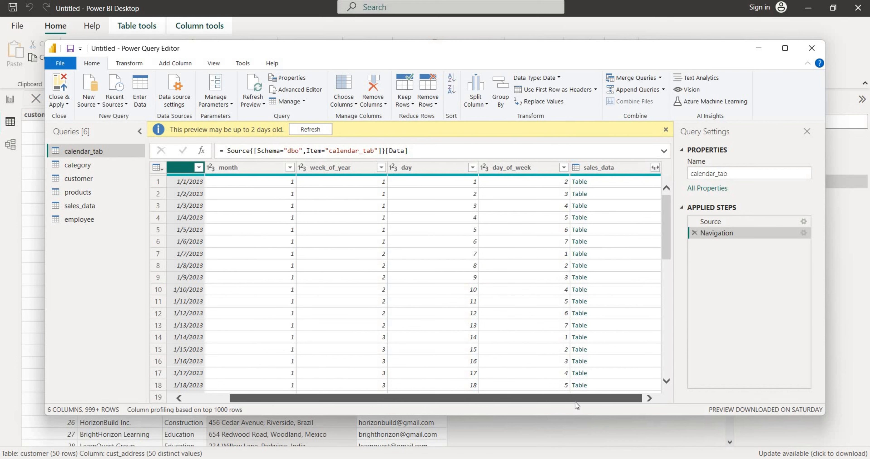
pyautogui.click(94, 165)
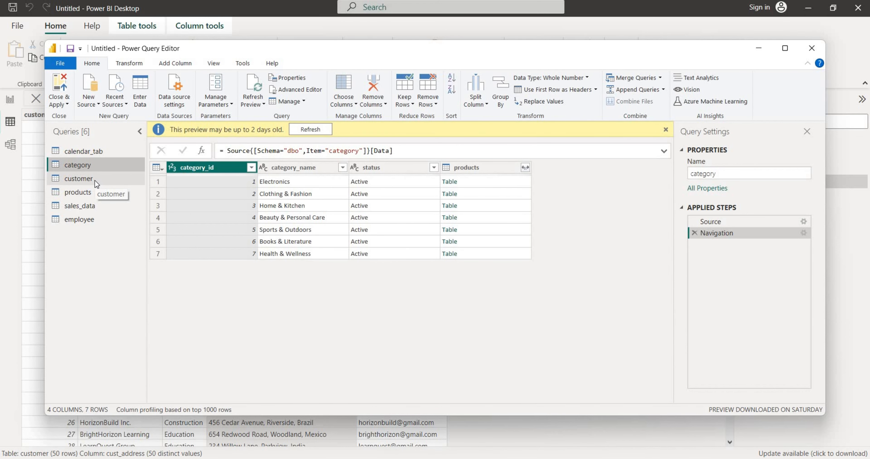
# Remove the original cust_address column from the customer query and check the remaining columns.
pyautogui.click(95, 181)
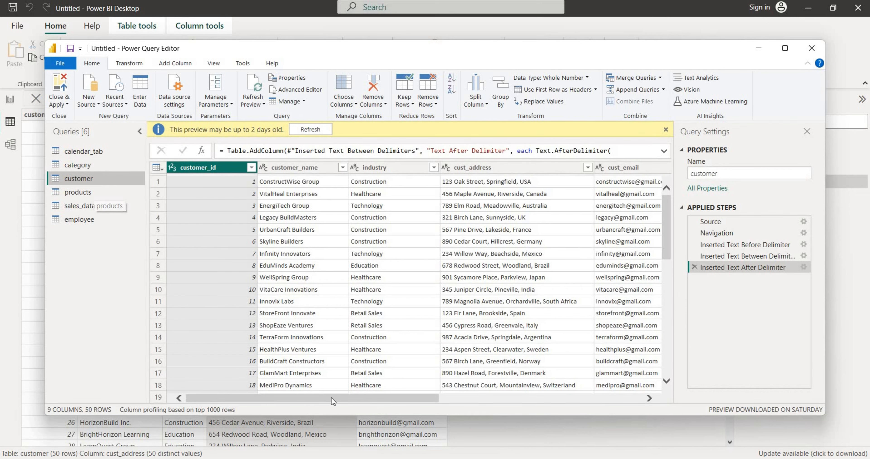
pyautogui.moveTo(332, 398); pyautogui.dragTo(379, 383)
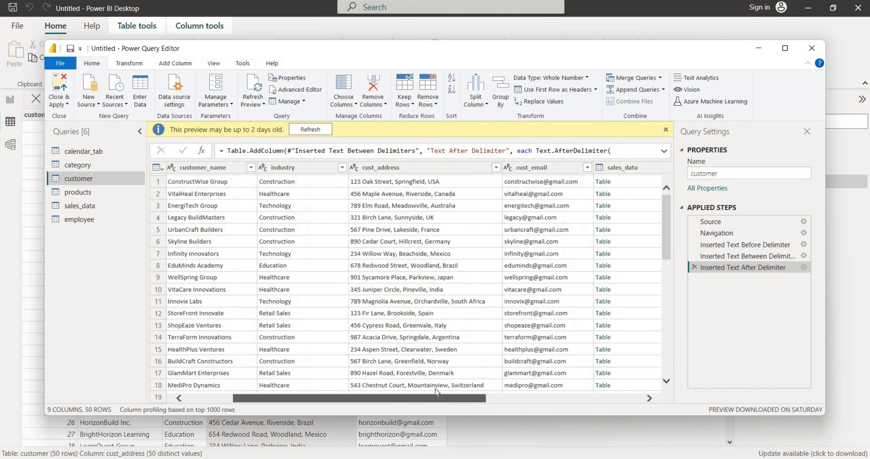
pyautogui.moveTo(424, 398); pyautogui.dragTo(416, 397)
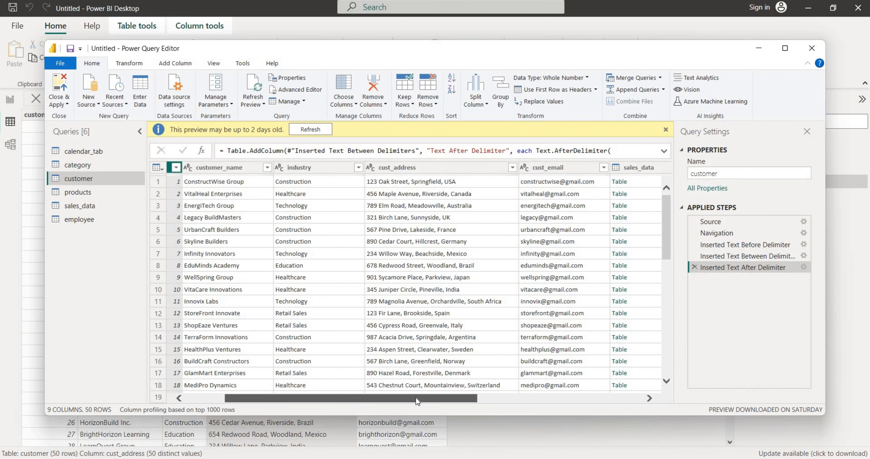
pyautogui.moveTo(366, 398); pyautogui.dragTo(422, 400)
pyautogui.click(358, 171)
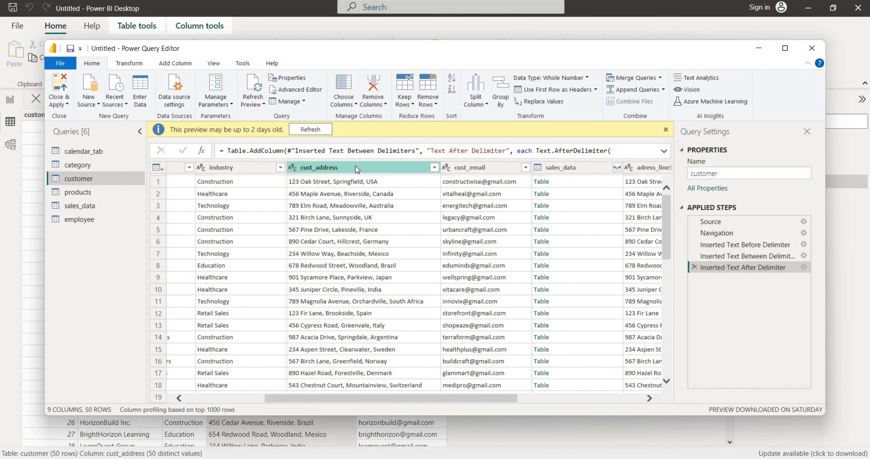
pyautogui.rightClick(357, 170)
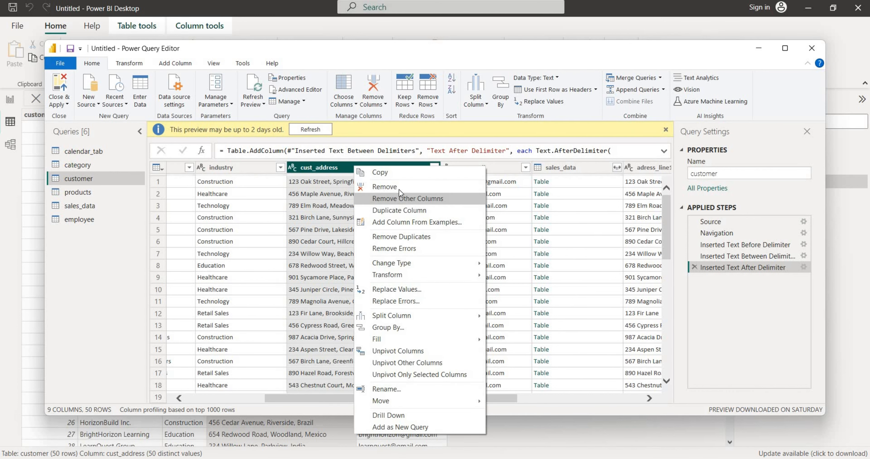
pyautogui.click(399, 187)
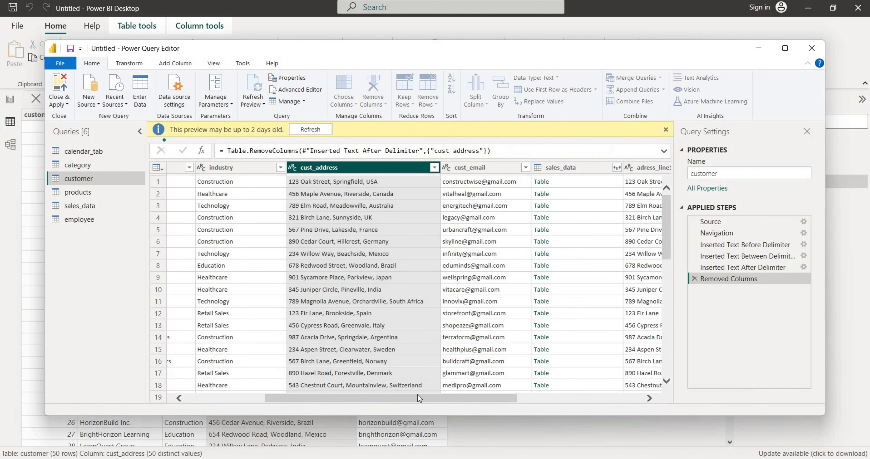
pyautogui.moveTo(412, 401); pyautogui.dragTo(539, 409)
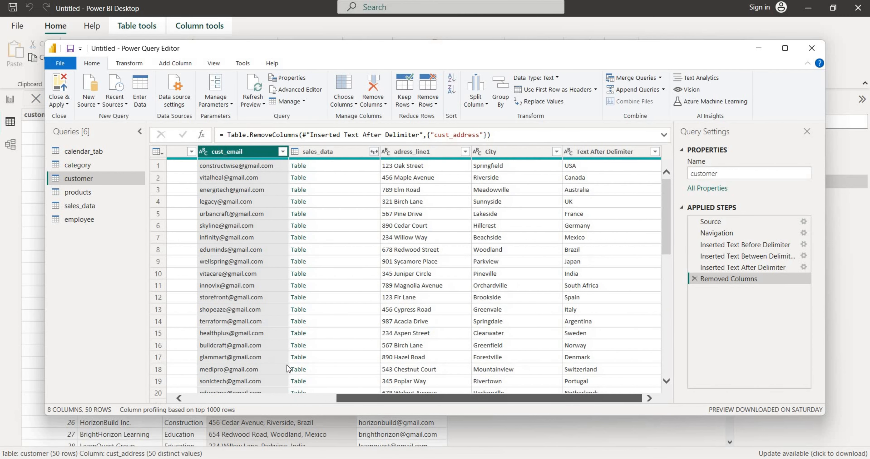
# Examine the products query's columns, particularly supplier_location, and the columns of the sales_data query.
pyautogui.click(116, 193)
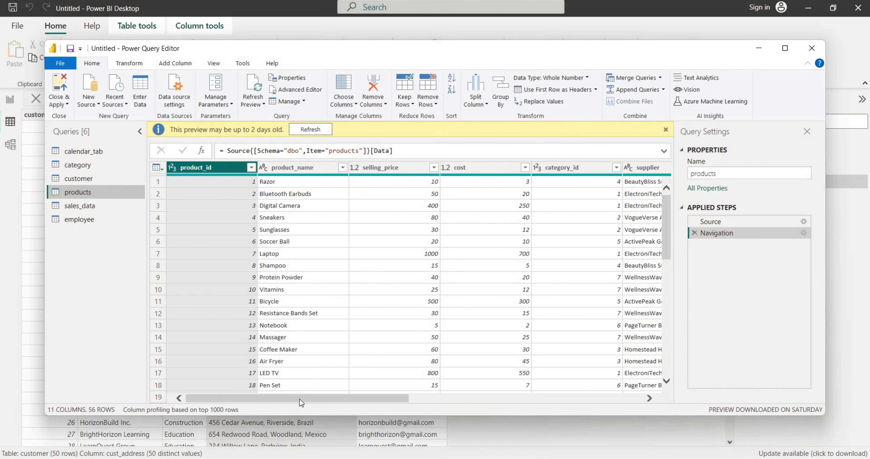
pyautogui.moveTo(300, 399); pyautogui.dragTo(525, 414)
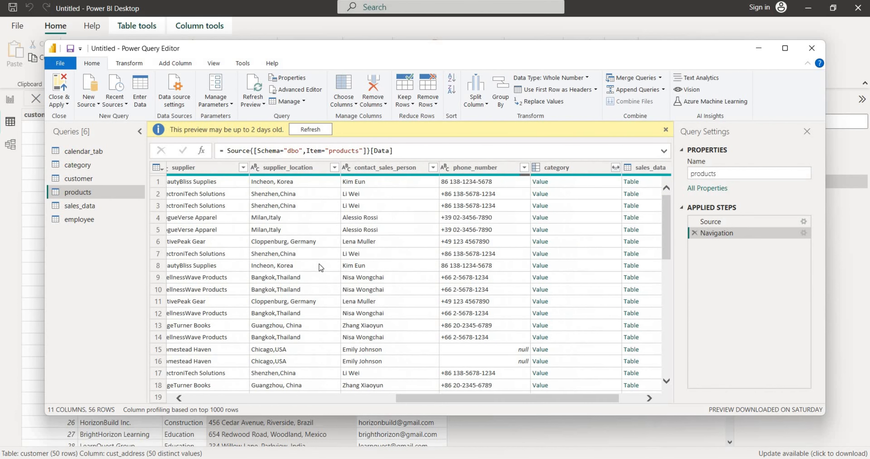
pyautogui.click(285, 171)
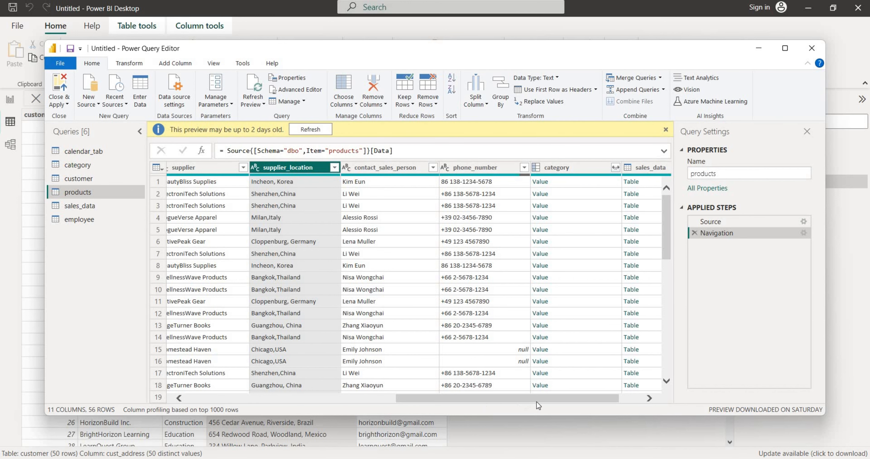
pyautogui.moveTo(527, 399); pyautogui.dragTo(564, 400)
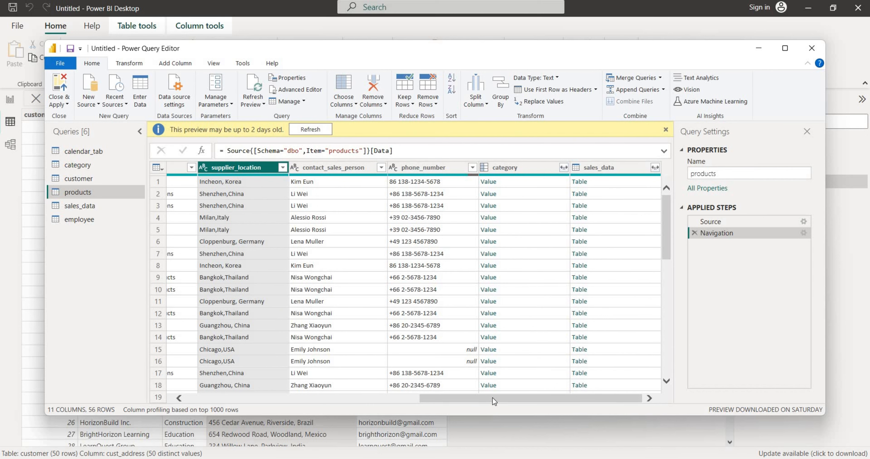
pyautogui.moveTo(492, 398); pyautogui.dragTo(256, 395)
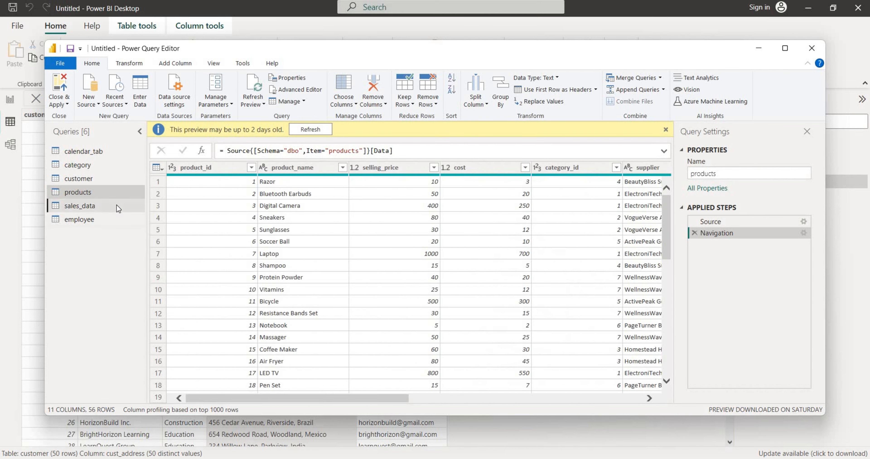
pyautogui.click(117, 205)
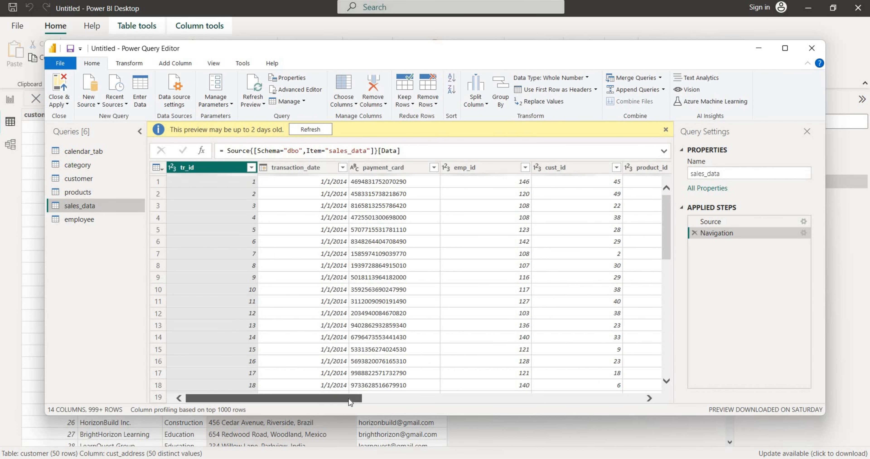
pyautogui.hscroll(2, 348, 400)
pyautogui.moveTo(349, 400); pyautogui.dragTo(314, 401)
# In the employee query, add a column from examples based on adress, giving only the first row's street part before the first comma.
pyautogui.click(80, 220)
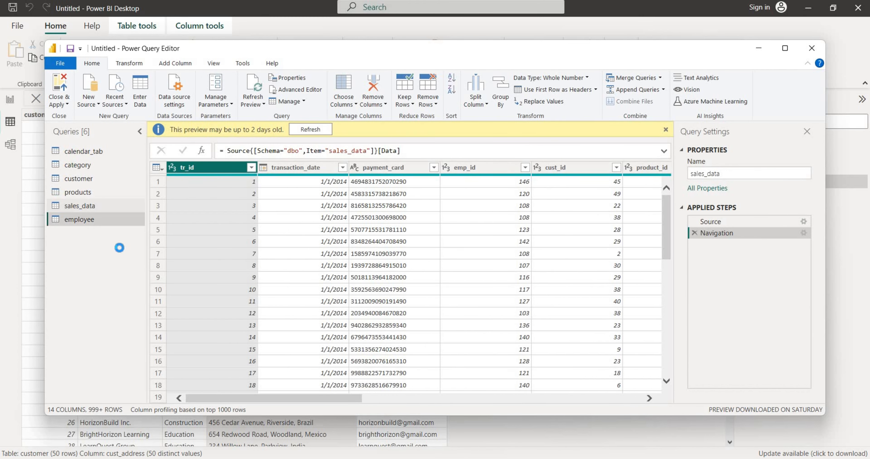
pyautogui.moveTo(296, 401); pyautogui.dragTo(385, 402)
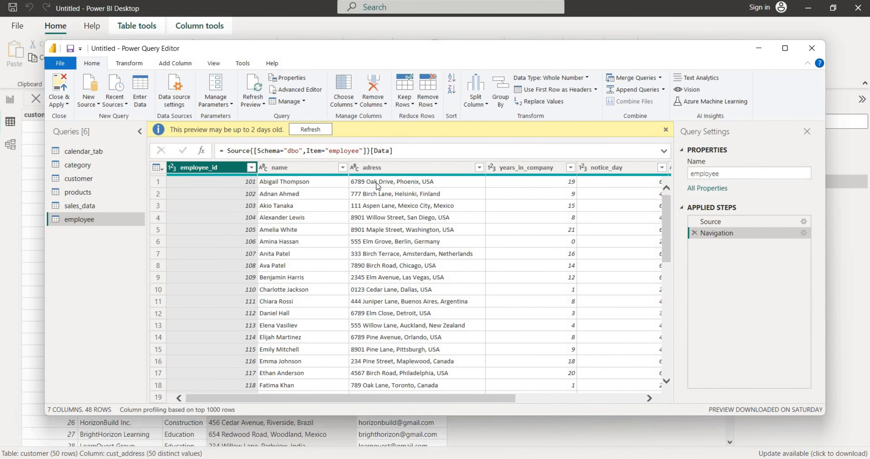
pyautogui.click(381, 167)
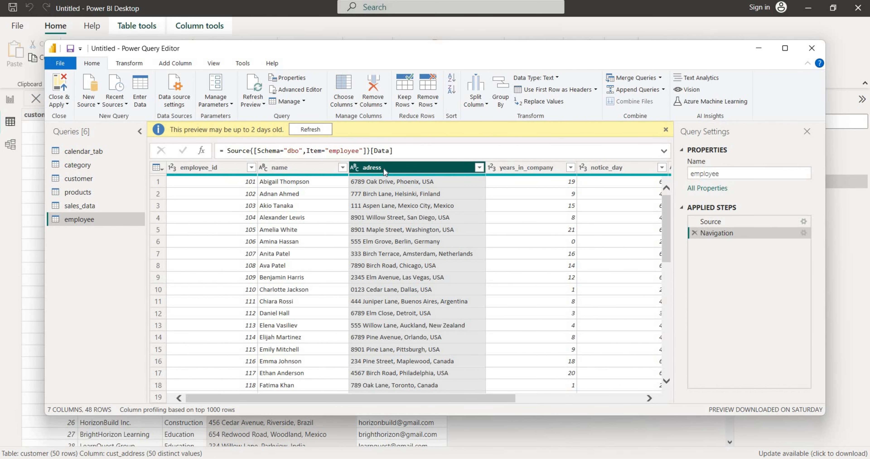
pyautogui.rightClick(383, 168)
pyautogui.click(437, 227)
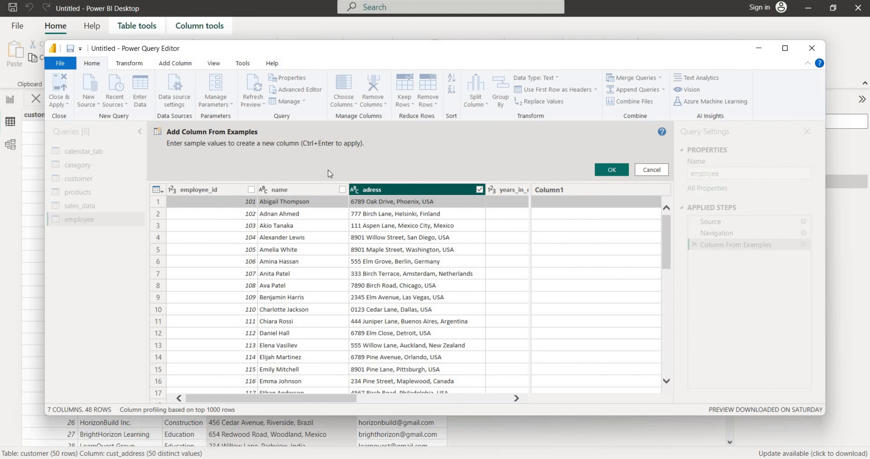
pyautogui.click(566, 201)
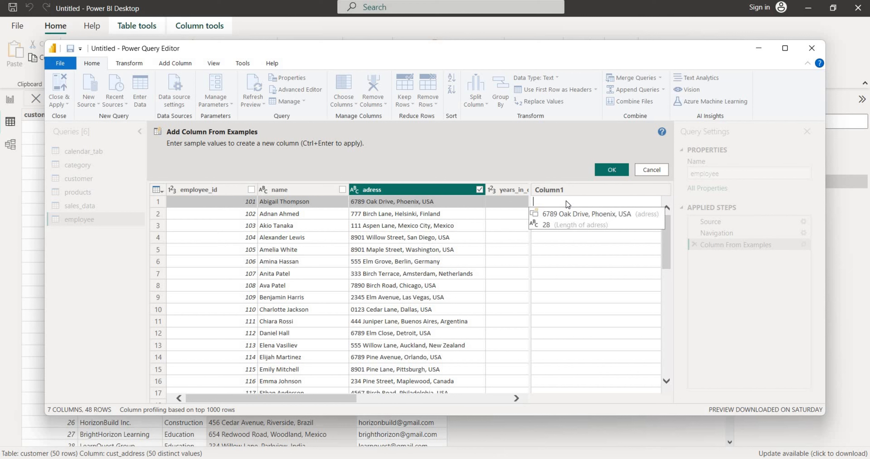
pyautogui.click(565, 214)
pyautogui.press('BackSpace')
pyautogui.press('BackSpace')
pyautogui.press('BackSpace')
pyautogui.press('BackSpace')
pyautogui.press('BackSpace')
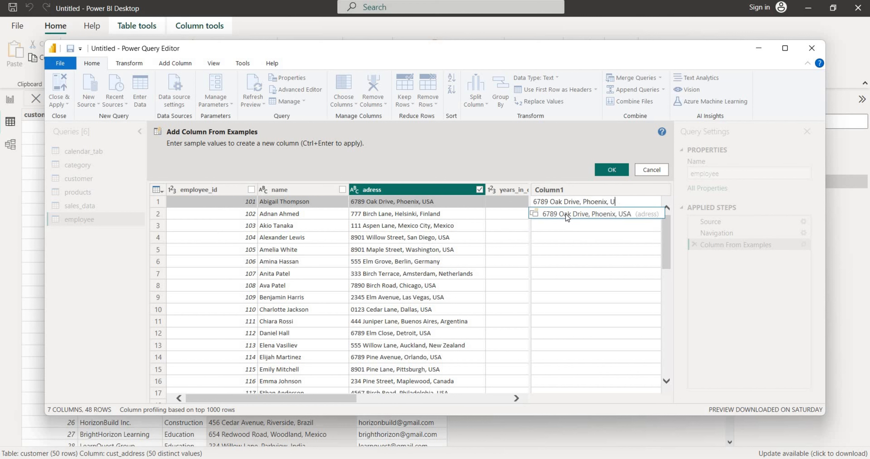
pyautogui.press('BackSpace')
pyautogui.press('BackSpace')
pyautogui.press('BackSpace')
pyautogui.press('BackSpace')
pyautogui.press('BackSpace')
pyautogui.press('BackSpace')
pyautogui.press('BackSpace')
pyautogui.press('BackSpace')
pyautogui.press('Return')
pyautogui.click(562, 191)
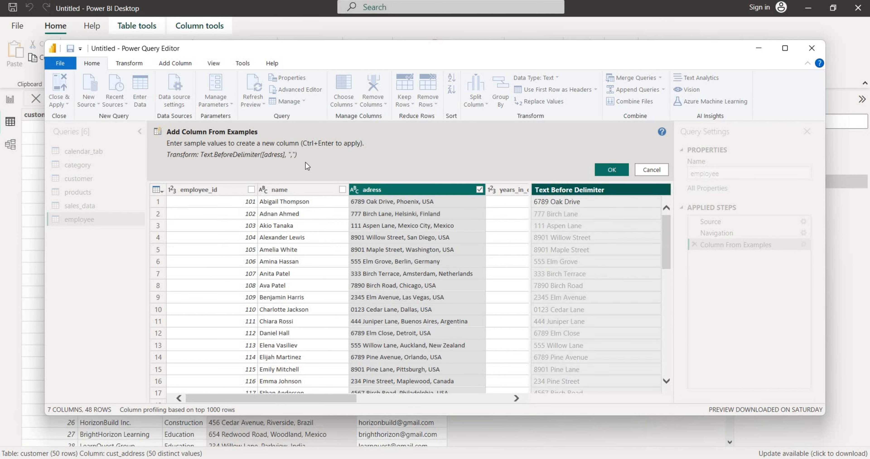
pyautogui.click(610, 170)
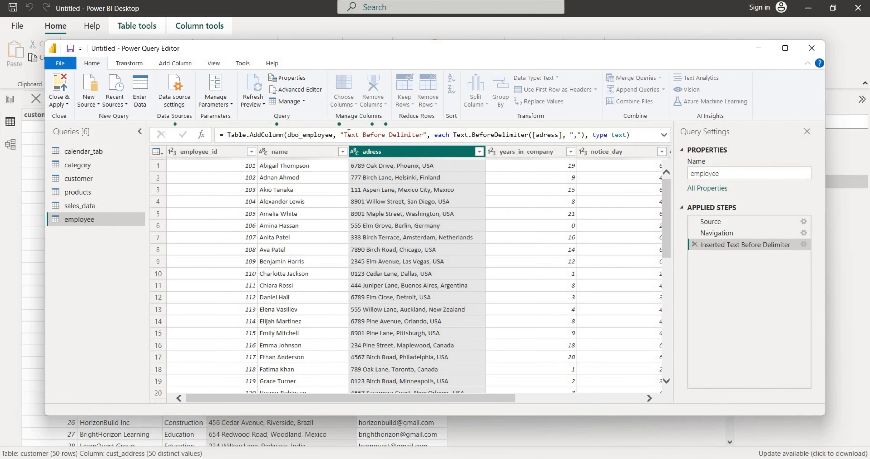
# Name the new street column address_line1 in its formula in the employee query.
pyautogui.moveTo(344, 136); pyautogui.dragTo(419, 139)
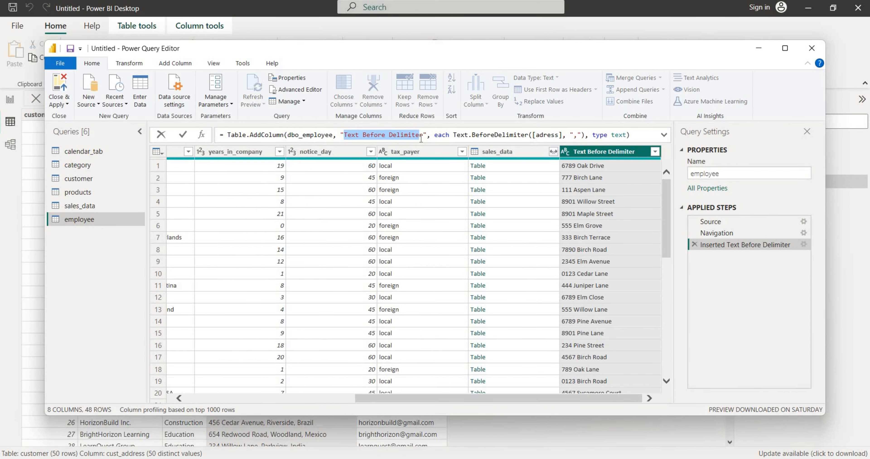
pyautogui.write('add')
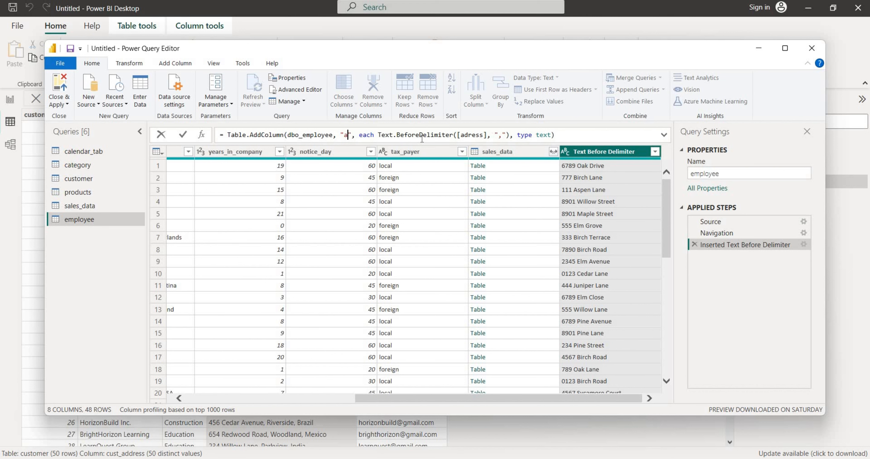
pyautogui.write('ress_li')
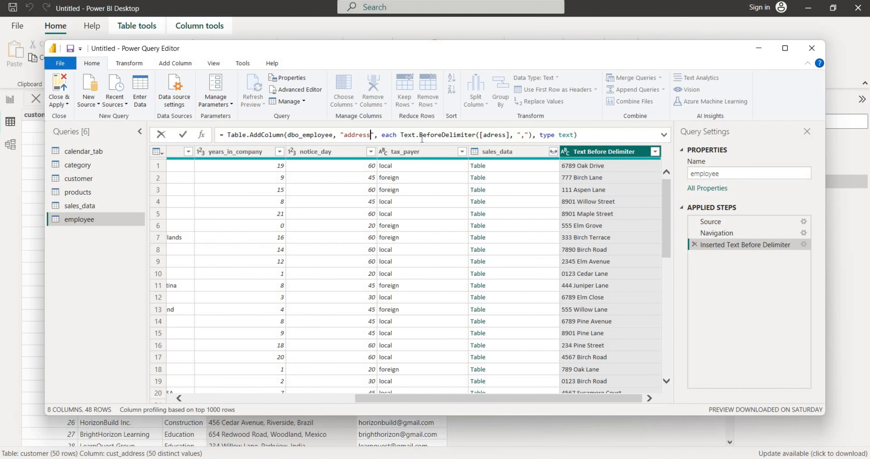
pyautogui.write('ne1')
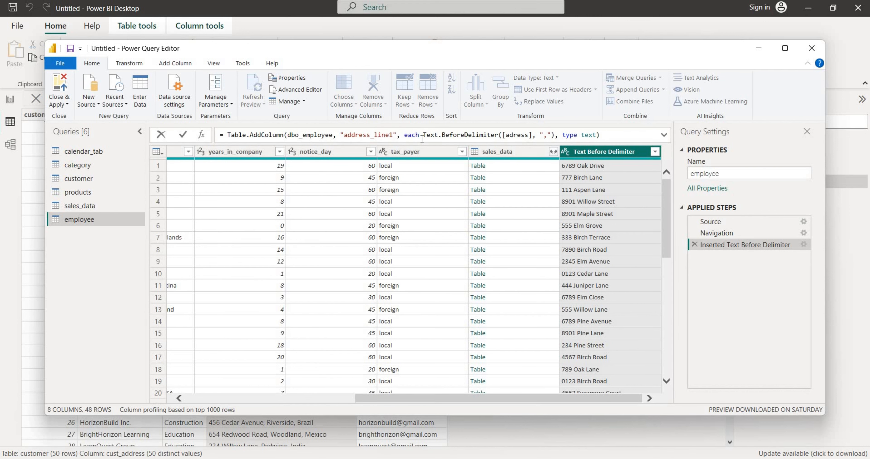
pyautogui.press('Return')
# Add a column from examples based on adress, giving the city Phoenix as the first row's example.
pyautogui.moveTo(484, 403); pyautogui.dragTo(377, 403)
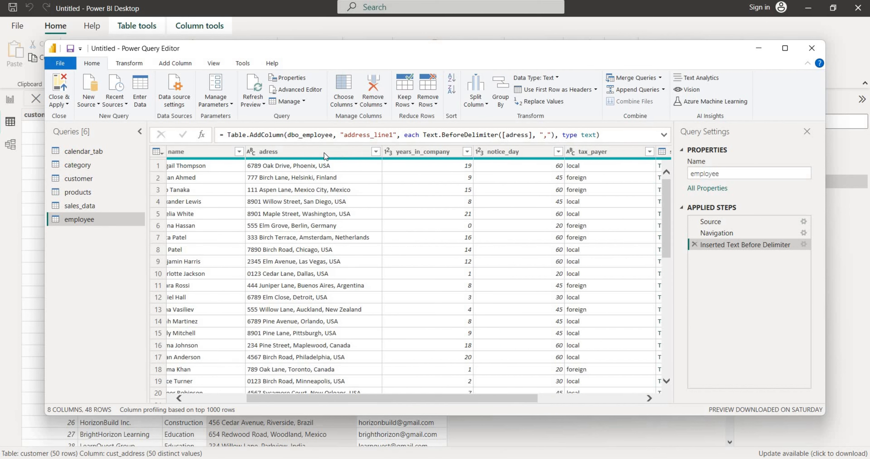
pyautogui.rightClick(320, 152)
pyautogui.click(382, 209)
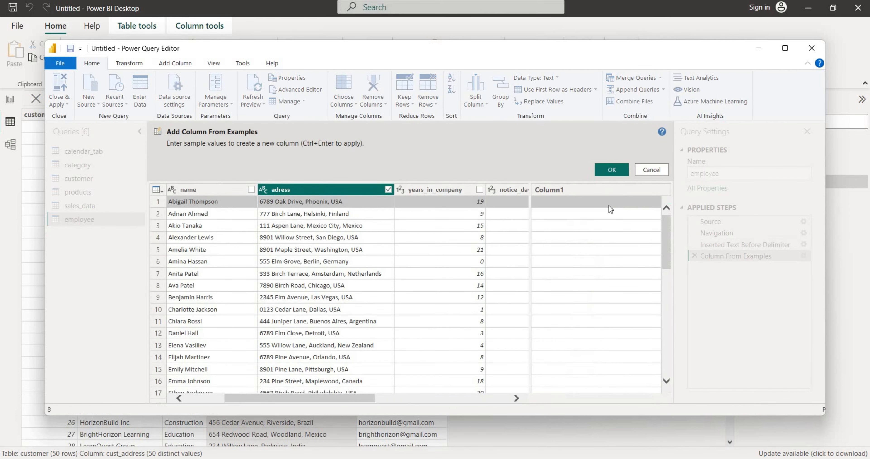
pyautogui.click(578, 200)
pyautogui.write('Phoenix')
pyautogui.press('Return')
pyautogui.click(611, 169)
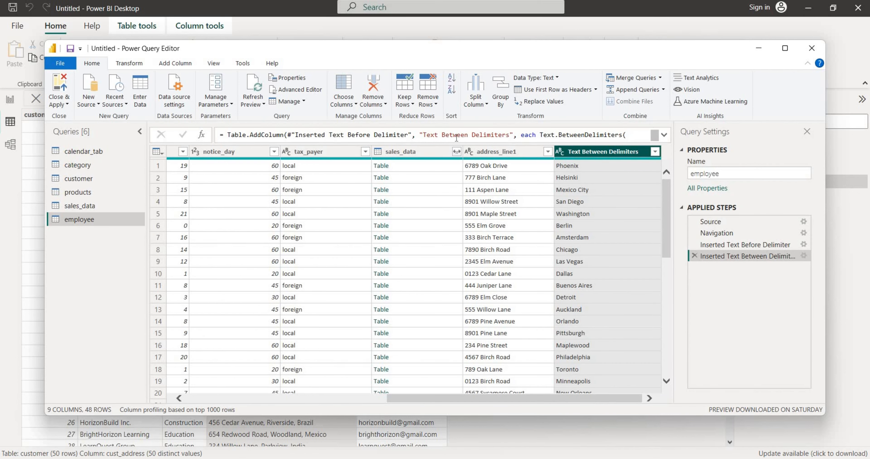
# Change the extracted city column's name in its formula from the default to city.
pyautogui.click(494, 140)
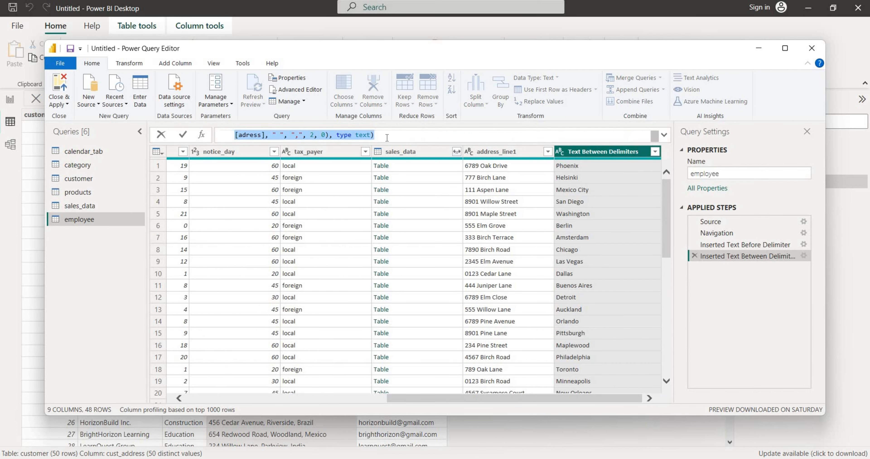
pyautogui.click(663, 135)
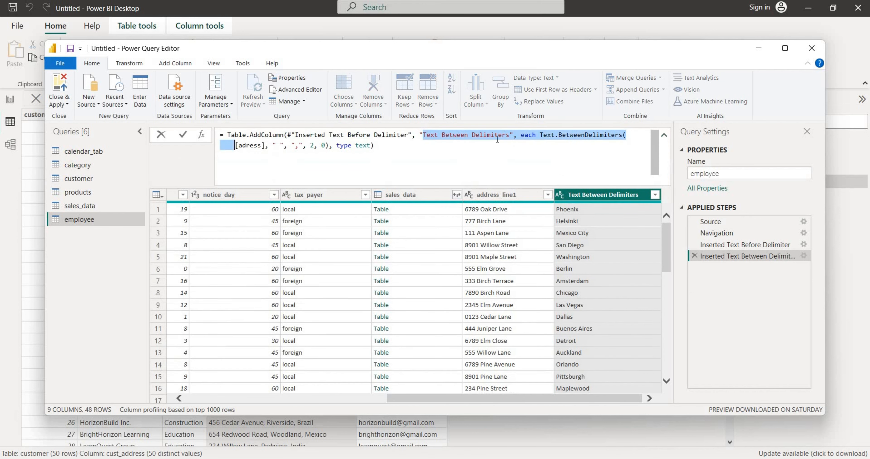
pyautogui.click(404, 134)
pyautogui.moveTo(423, 135); pyautogui.dragTo(510, 135)
pyautogui.write('ci')
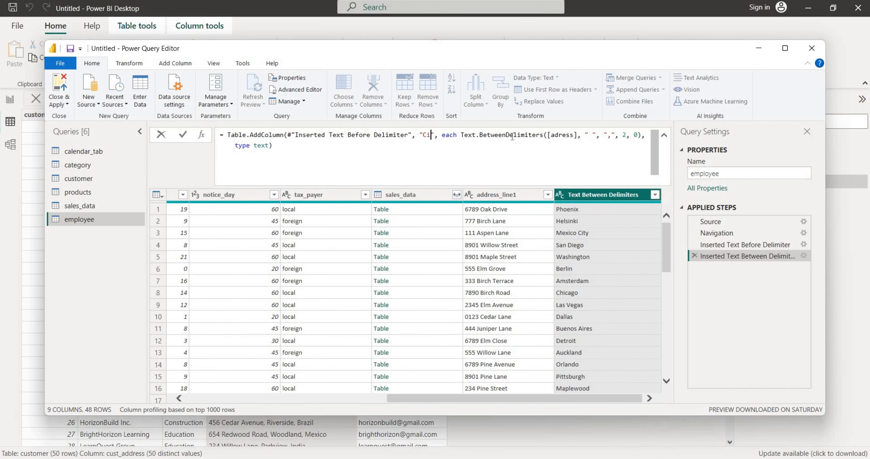
pyautogui.write('ty')
pyautogui.hotkey('shift', 'Return')
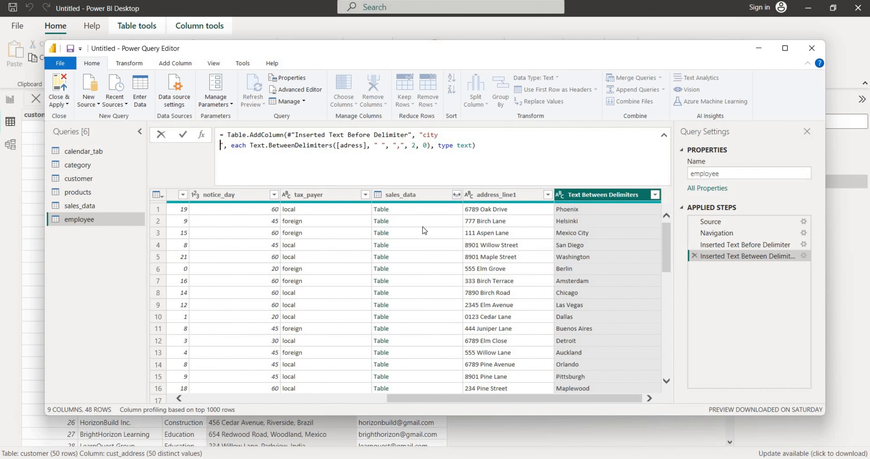
pyautogui.press('Return')
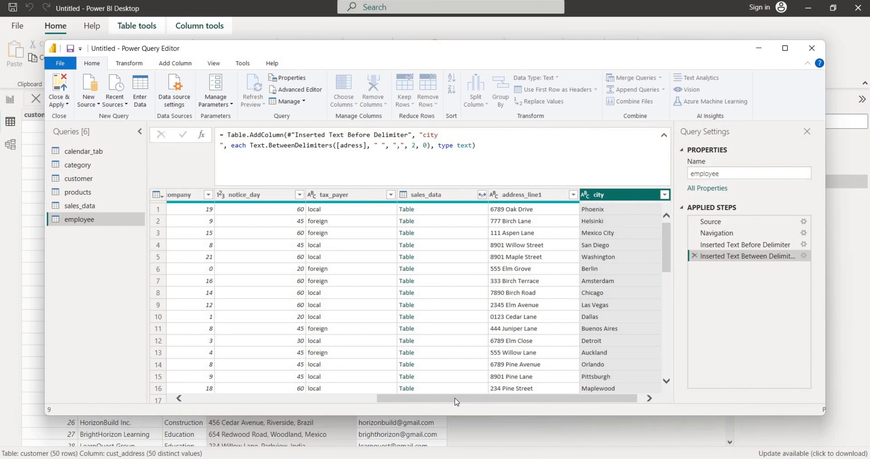
# Add another column from examples based on adress, giving the country USA as the first row's example.
pyautogui.moveTo(454, 399); pyautogui.dragTo(321, 399)
pyautogui.rightClick(281, 194)
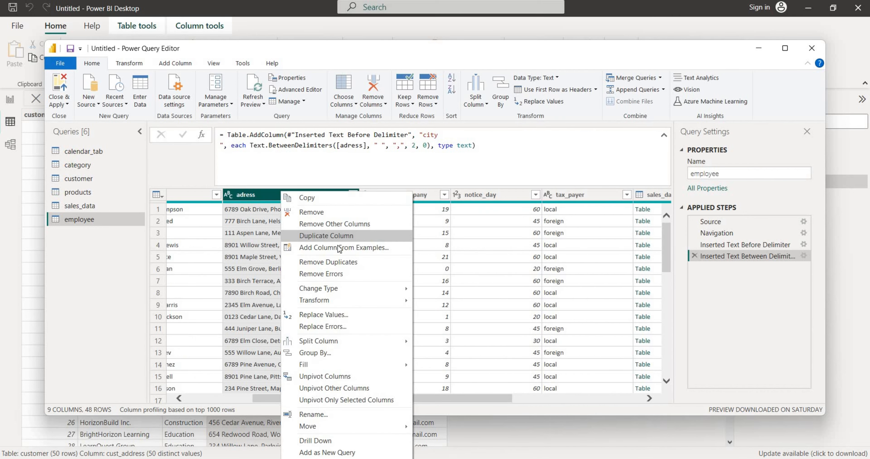
pyautogui.click(340, 247)
pyautogui.click(573, 204)
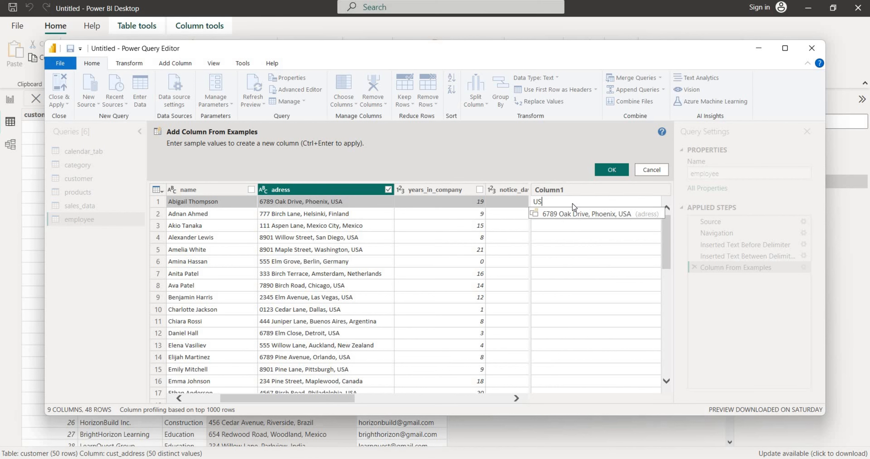
pyautogui.write('USA')
pyautogui.press('Return')
pyautogui.click(611, 169)
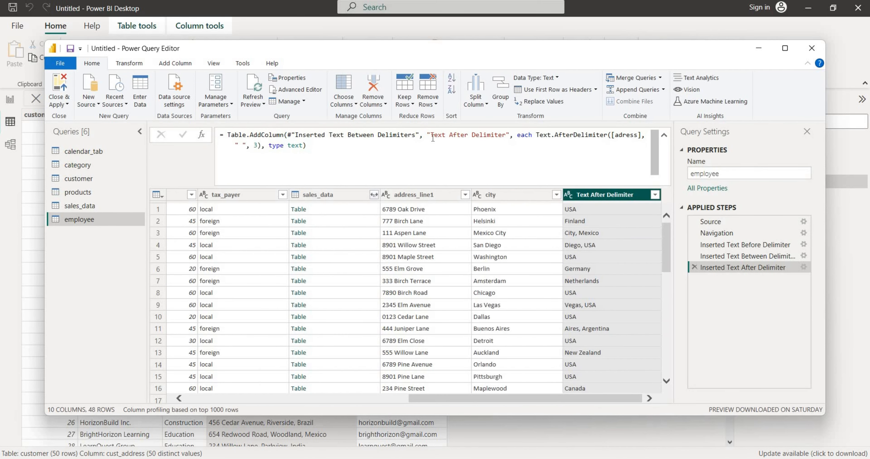
# Name the extracted country column country in its formula, and close the query editor applying all changes.
pyautogui.moveTo(431, 134); pyautogui.dragTo(502, 135)
pyautogui.write('country')
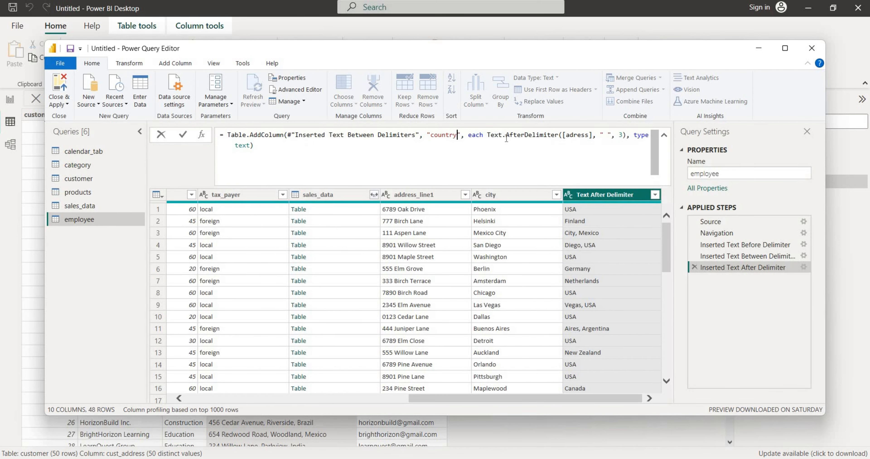
pyautogui.press('Return')
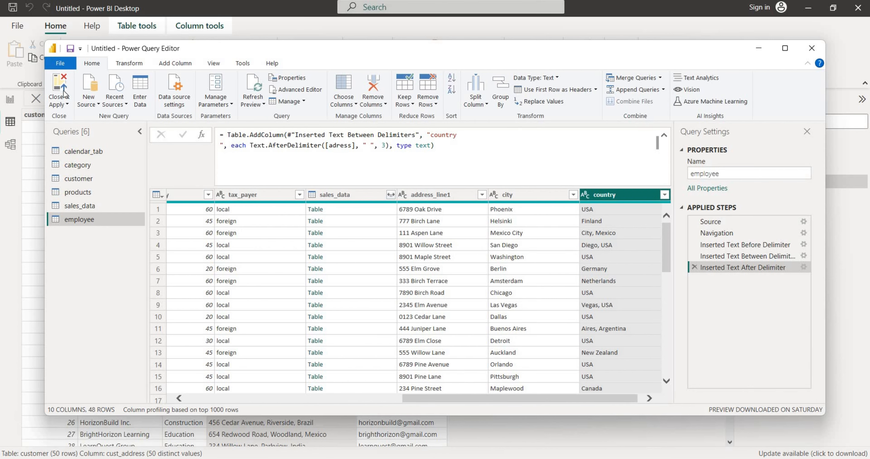
pyautogui.click(63, 104)
pyautogui.click(70, 119)
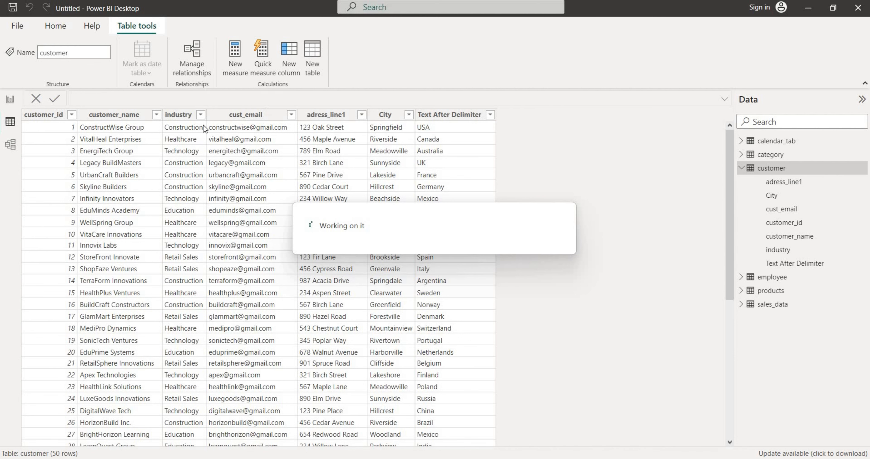
# Delete the original adress column from the employee table in the data model.
pyautogui.click(776, 281)
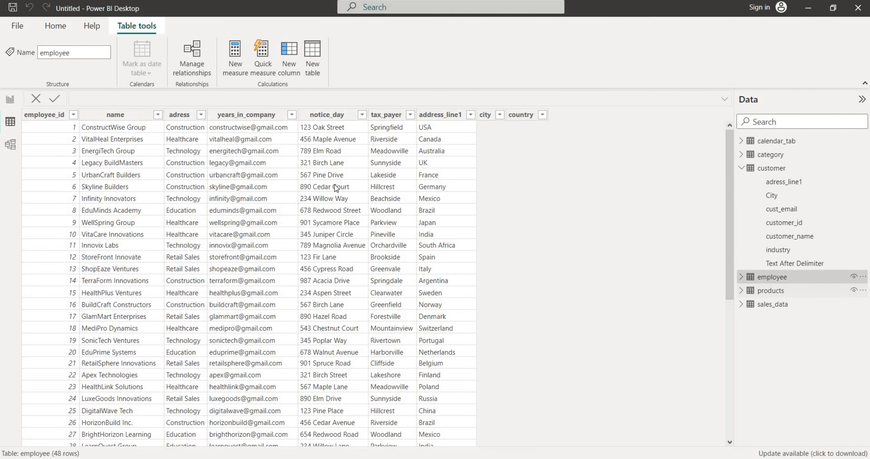
pyautogui.click(194, 116)
pyautogui.rightClick(194, 118)
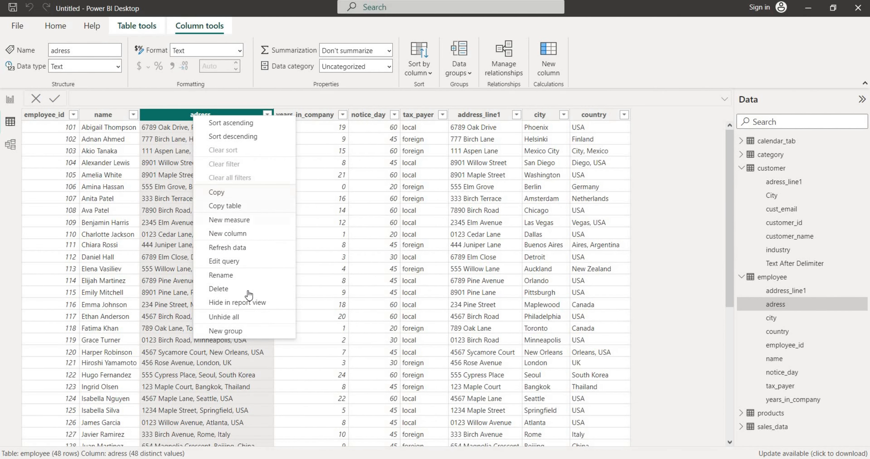
pyautogui.click(241, 288)
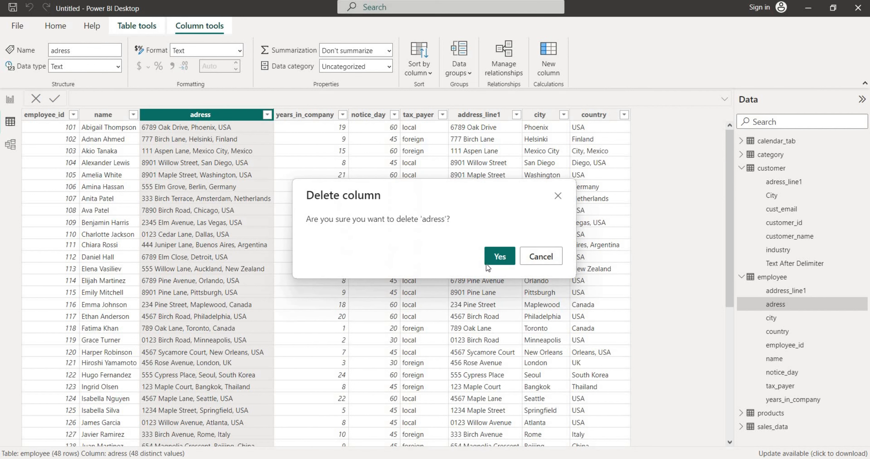
pyautogui.click(497, 258)
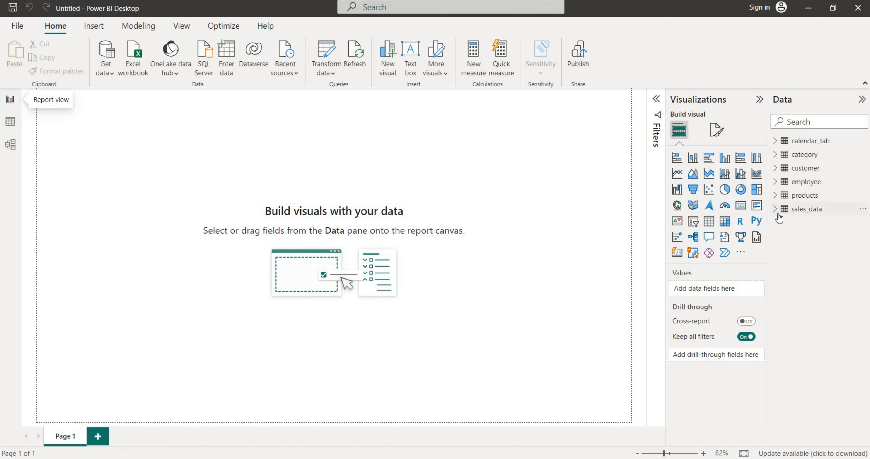
# Create a new measure in the sales_data table and name it Total Sales.
pyautogui.click(775, 209)
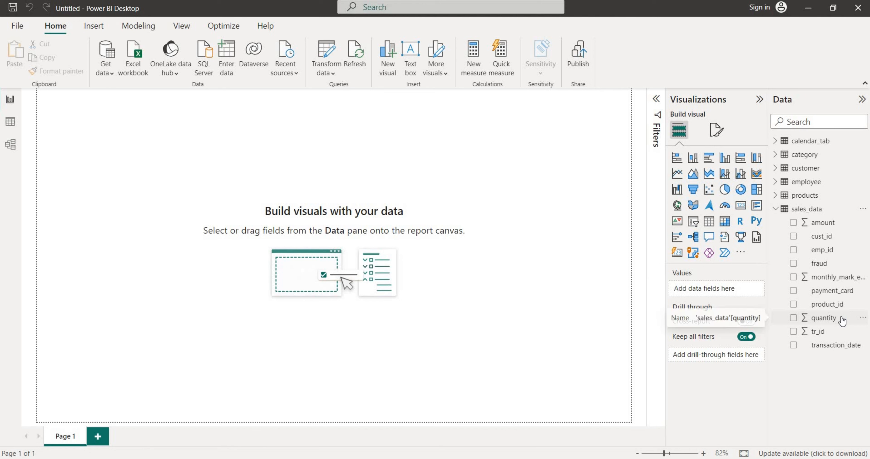
pyautogui.rightClick(805, 209)
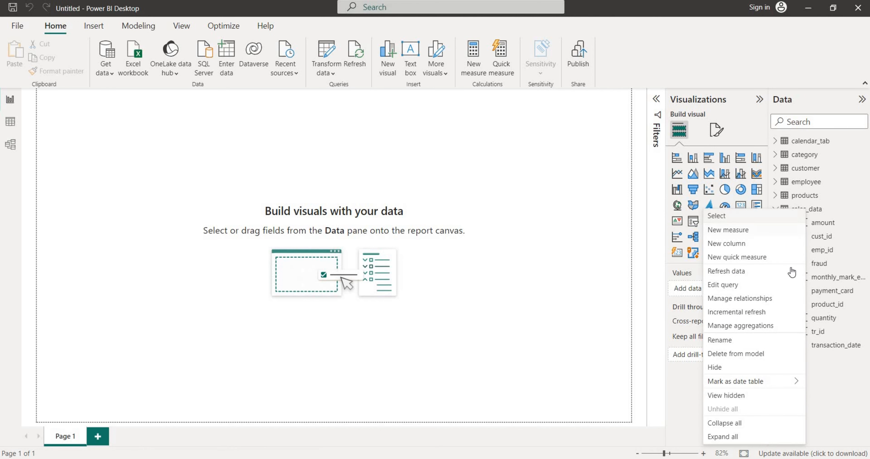
pyautogui.click(415, 252)
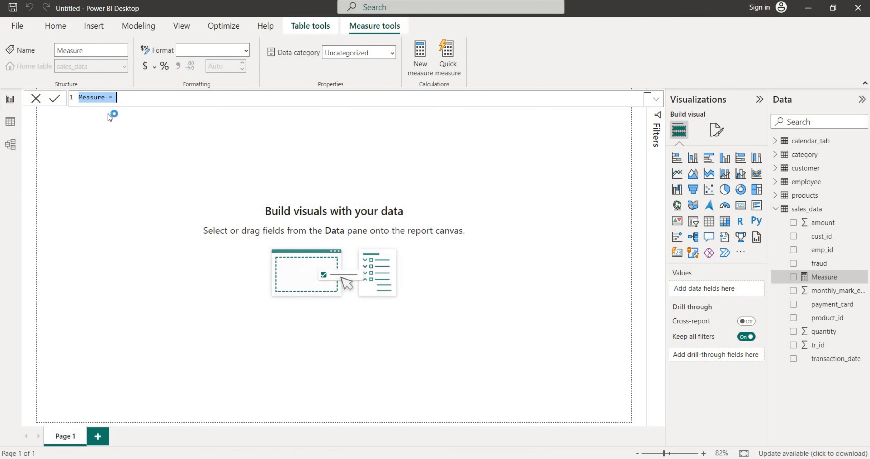
pyautogui.click(110, 100)
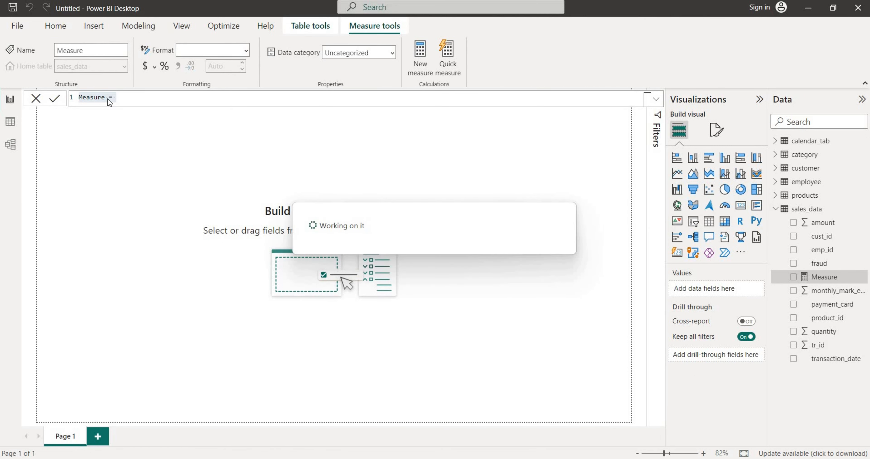
pyautogui.click(110, 100)
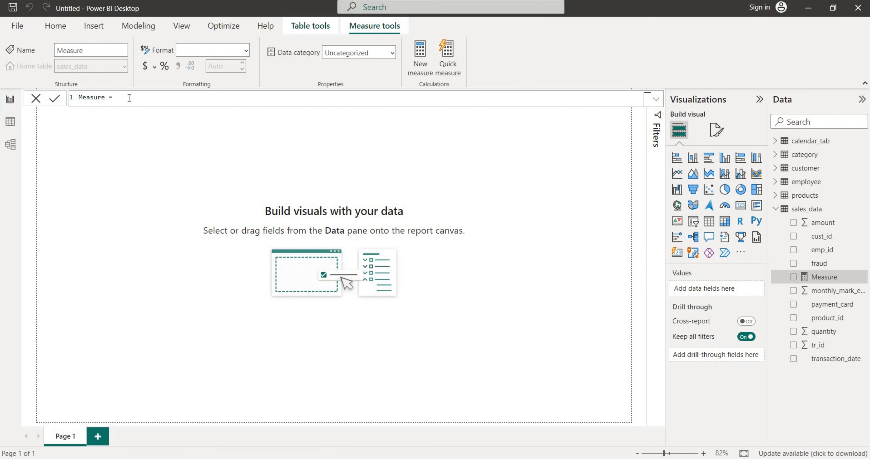
pyautogui.hotkey('ctrl', 'shift', 'Left')
pyautogui.write('Total Sale')
pyautogui.write('s')
pyautogui.click(129, 98)
# Define the Total Sales measure as sum(sales_data[amount]) and commit the formula.
pyautogui.write('sum(')
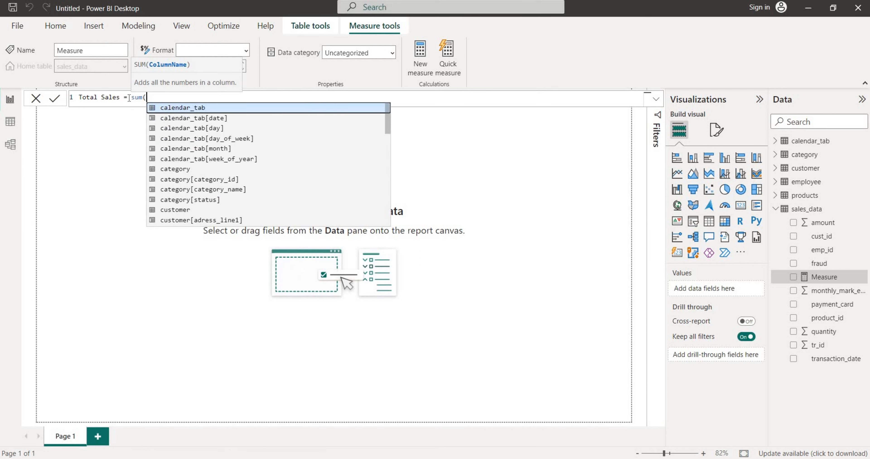
pyautogui.press('Down')
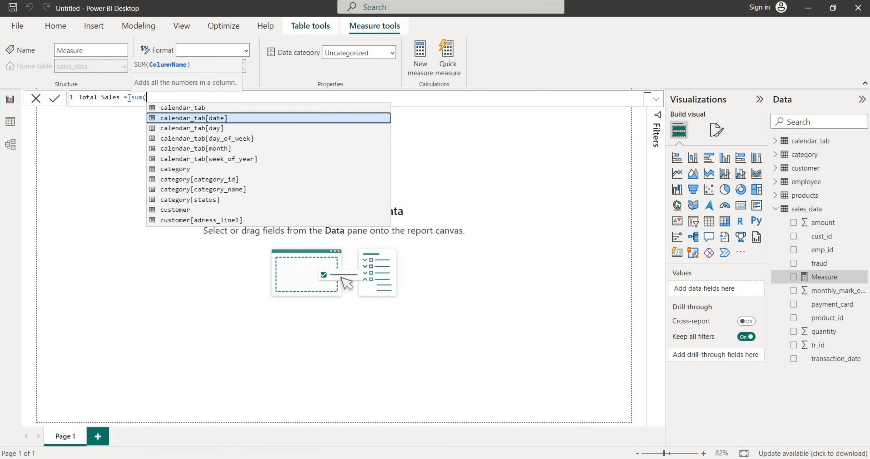
pyautogui.press('Down')
pyautogui.write('sa;e')
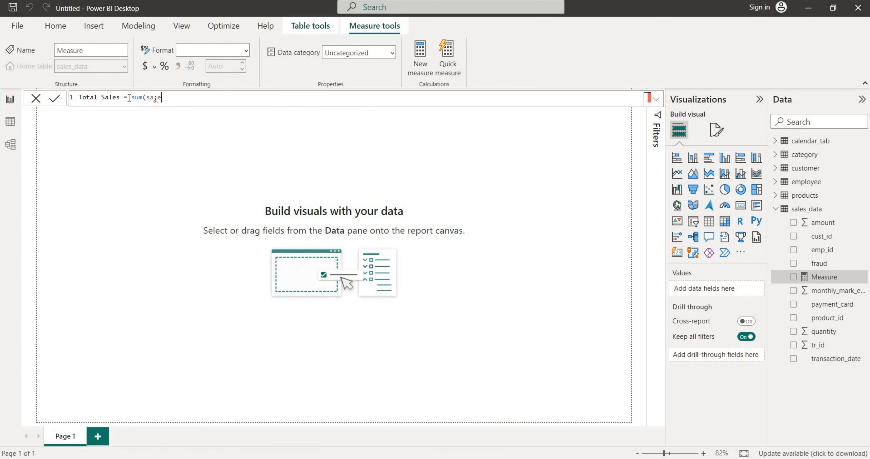
pyautogui.press('BackSpace')
pyautogui.press('BackSpace')
pyautogui.write('les')
pyautogui.press('Down')
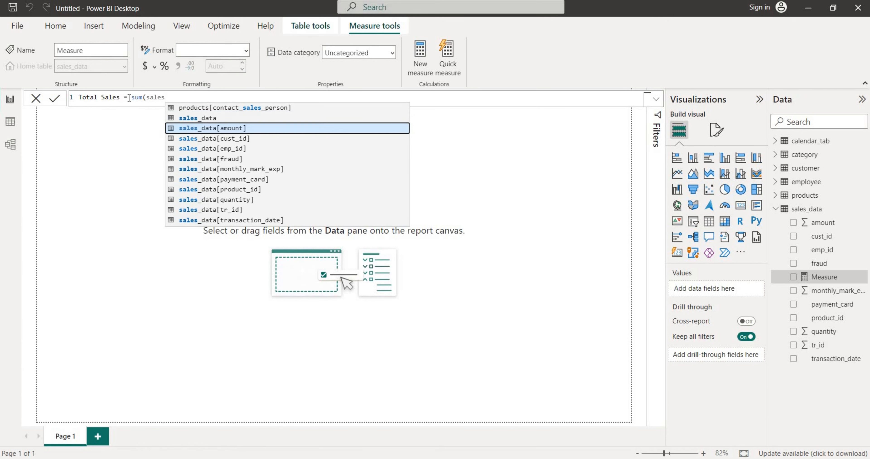
pyautogui.press('Tab')
pyautogui.write(')')
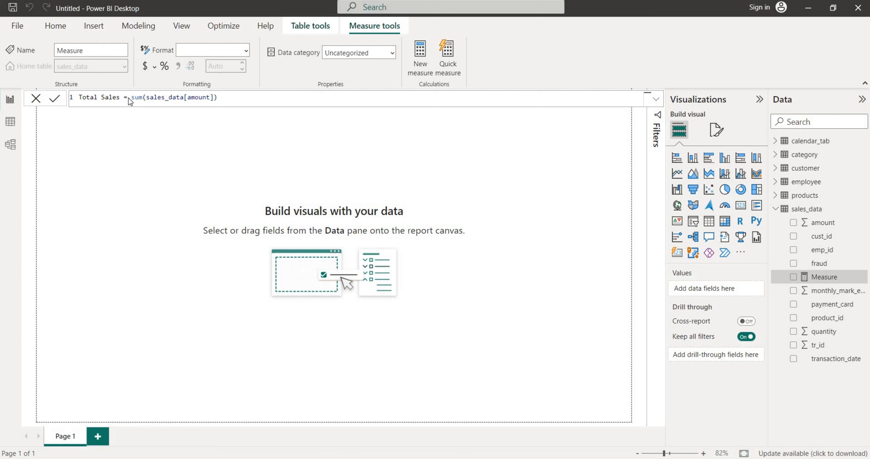
pyautogui.press('Return')
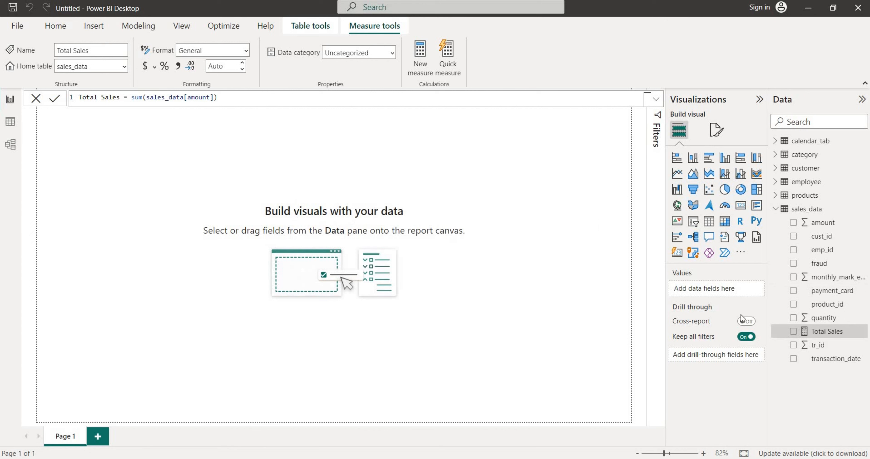
# Create a new measure in the sales_data table and select its default name for replacement.
pyautogui.click(804, 335)
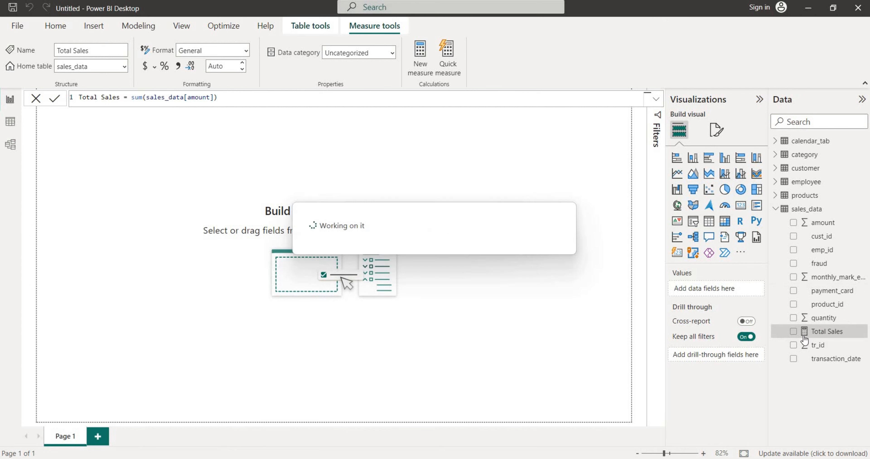
pyautogui.rightClick(804, 210)
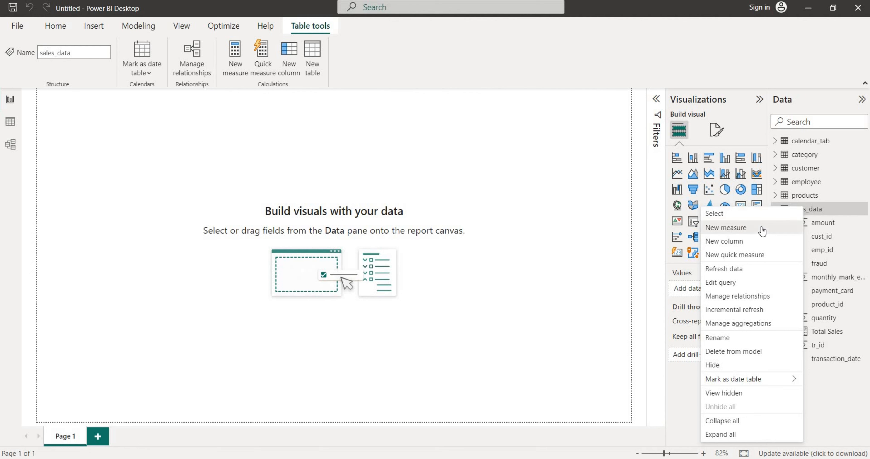
pyautogui.press('Escape')
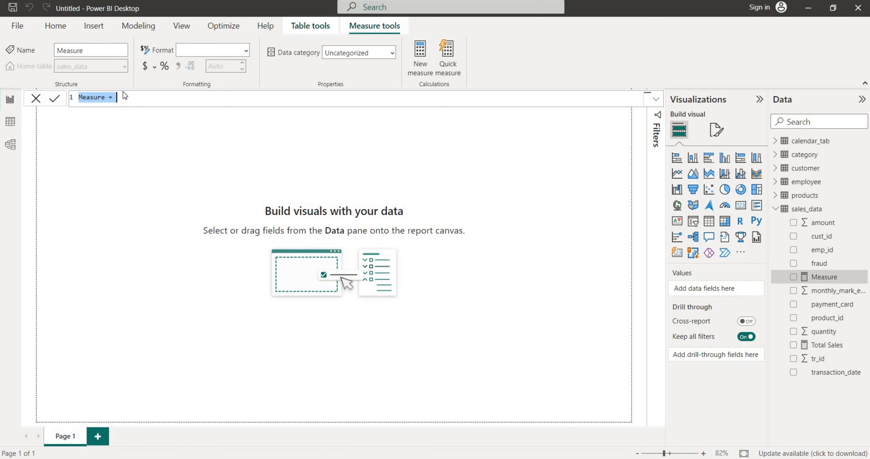
pyautogui.click(106, 96)
pyautogui.hotkey('ctrl', 'shift', 'Left')
# Name the measure Average sales, define it as AVERAGE(sales_data[amount]) and commit the formula.
pyautogui.write('A')
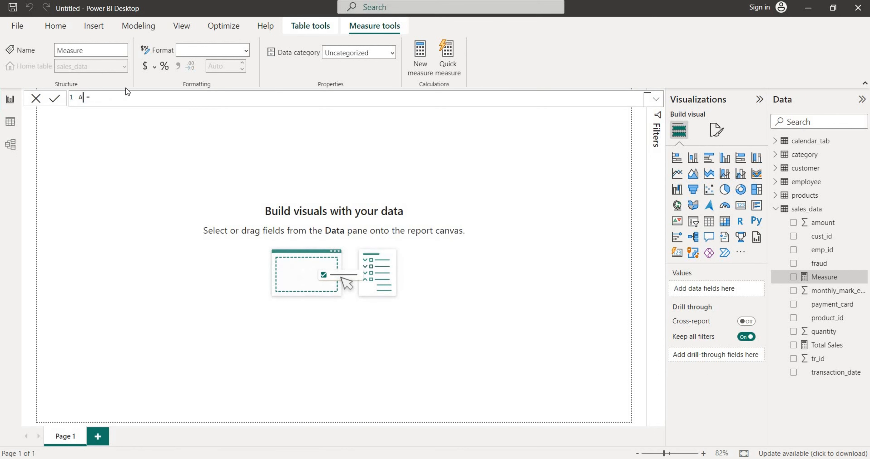
pyautogui.write('verage sales =AVERAGE(')
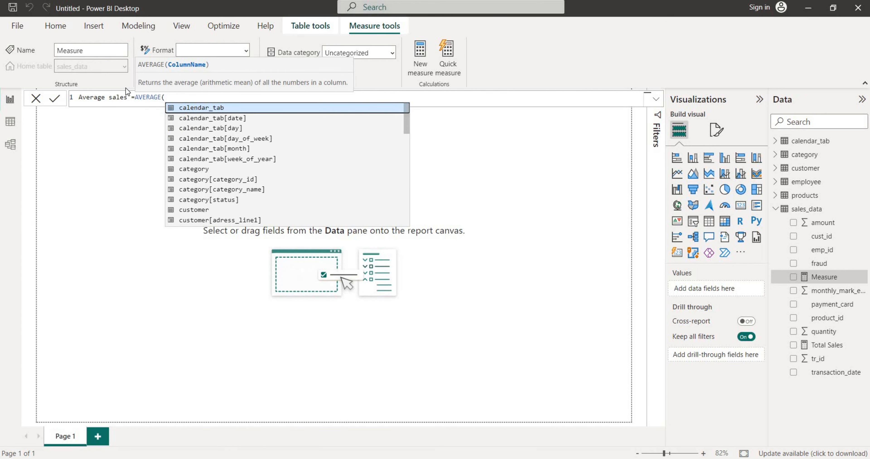
pyautogui.write('sales_')
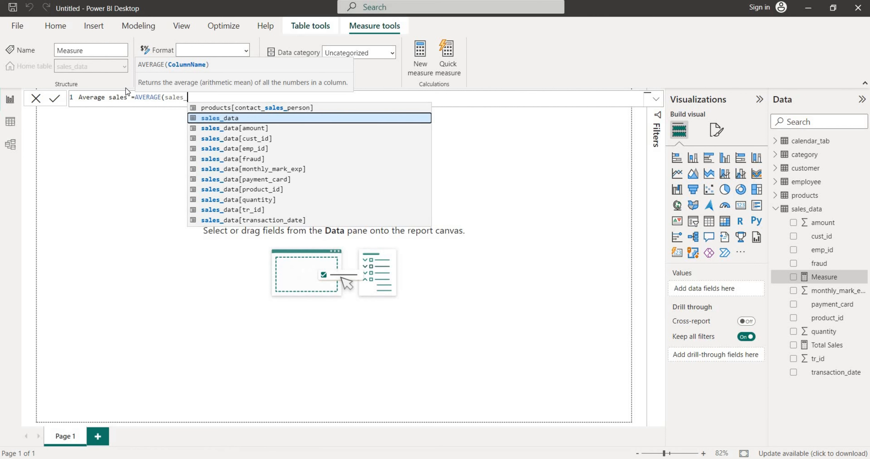
pyautogui.press('Down')
pyautogui.press('Tab')
pyautogui.write(')')
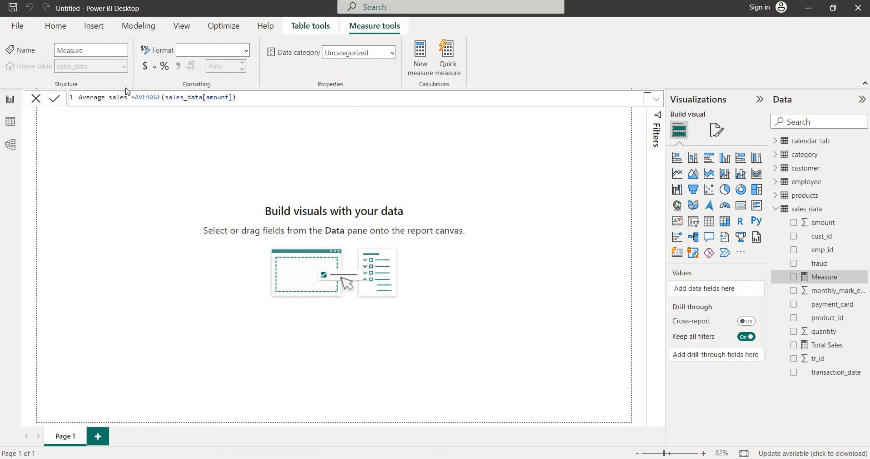
pyautogui.click(143, 92)
pyautogui.press('Return')
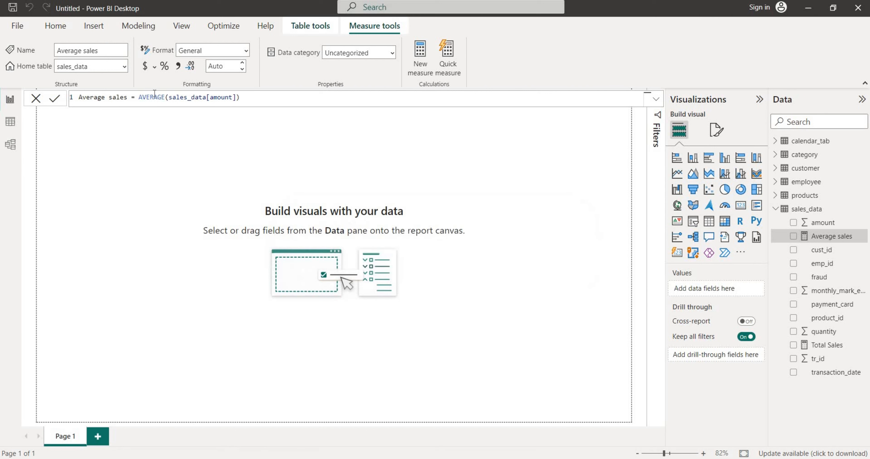
# Create another measure in the sales_data table and select its default formula text for replacement.
pyautogui.rightClick(808, 208)
pyautogui.press('Escape')
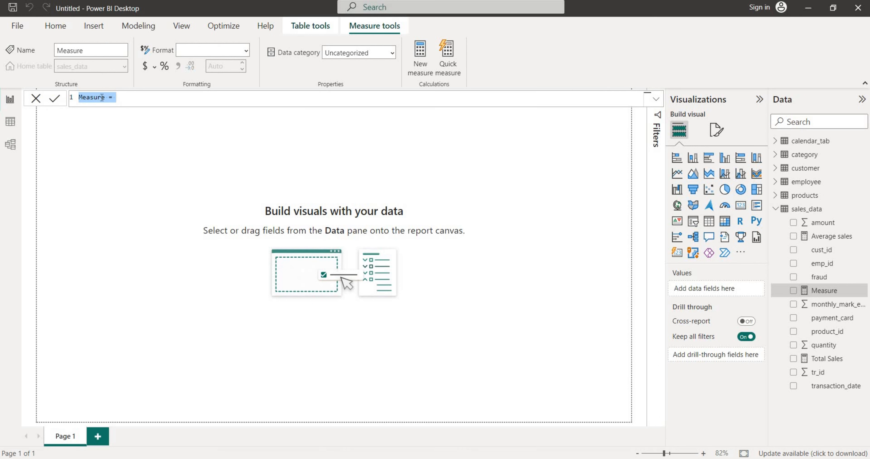
pyautogui.click(102, 97)
pyautogui.click(109, 97)
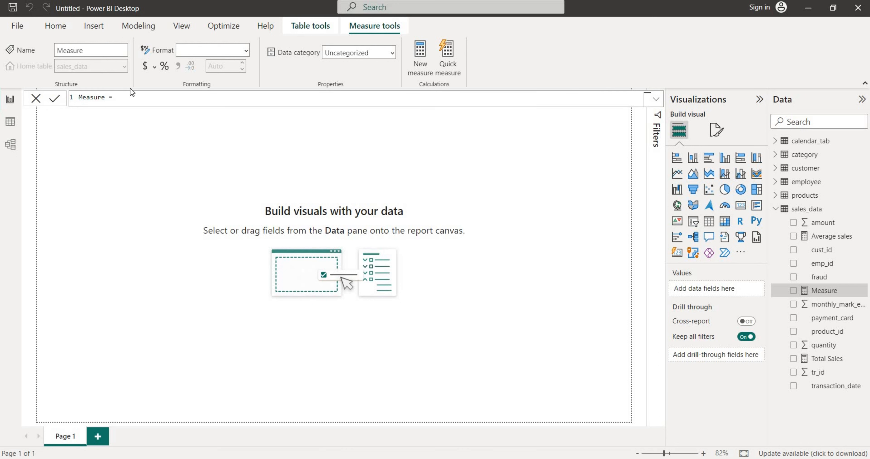
pyautogui.hotkey('shift', 'Home')
# Name the measure Total quantity, define it as SUM(sales_data[quantity]) and commit the formula.
pyautogui.write('Total quantity = SUM(')
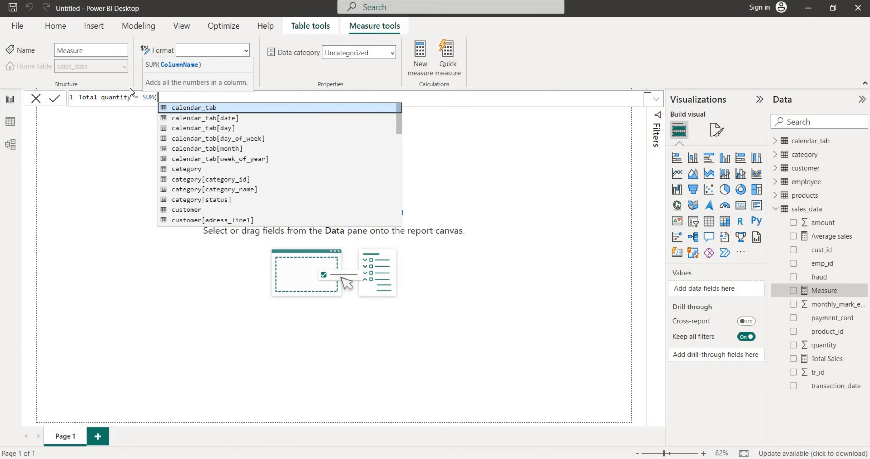
pyautogui.write('sale')
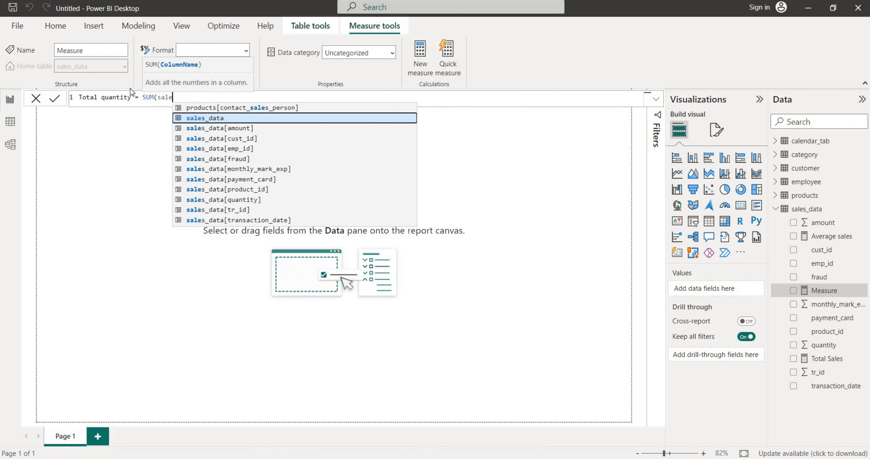
pyautogui.press('Down')
pyautogui.press('Down')
pyautogui.press('Down')
pyautogui.press('Down')
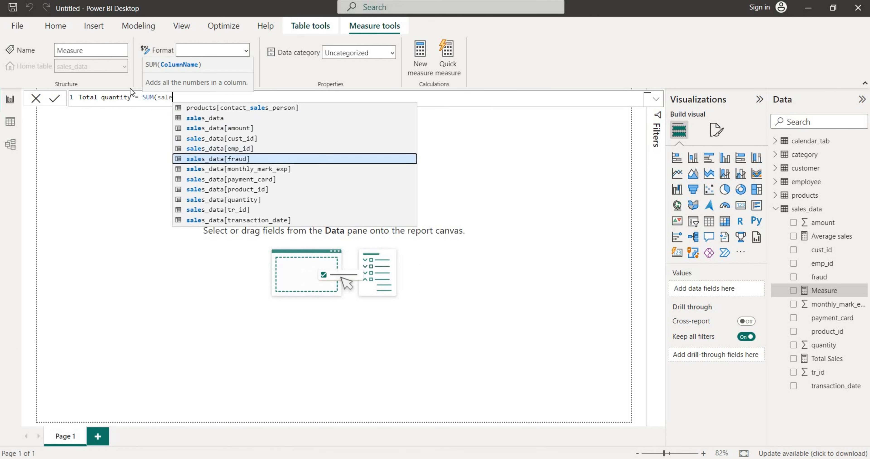
pyautogui.press('Down')
pyautogui.press('Down')
pyautogui.press('Down')
pyautogui.press('Down')
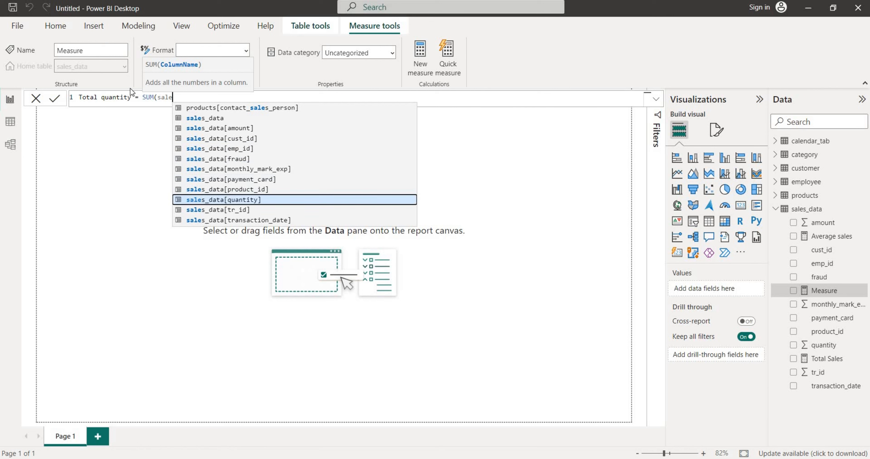
pyautogui.press('Tab')
pyautogui.write(')')
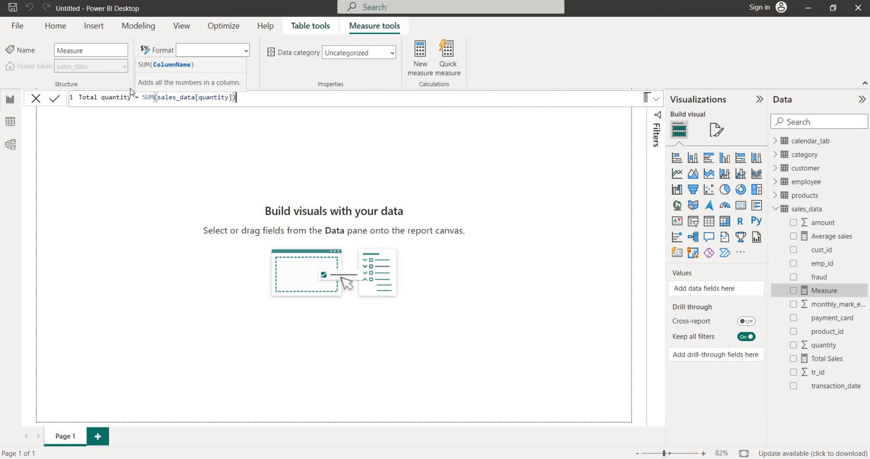
pyautogui.press('Return')
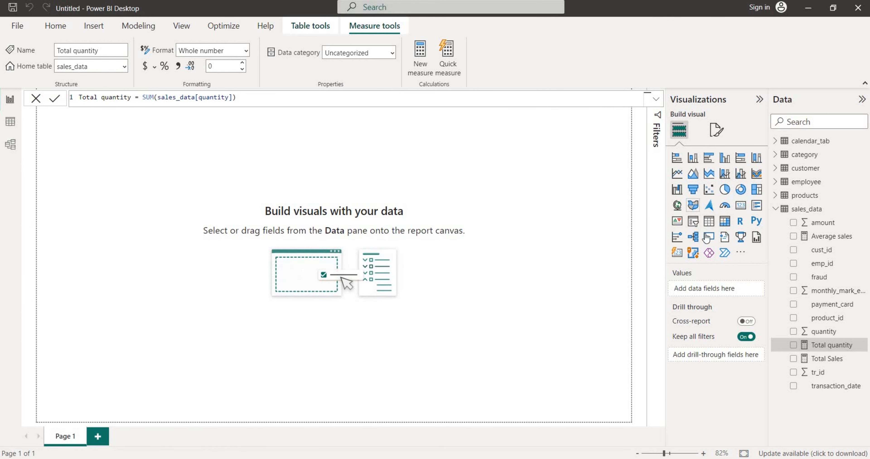
# Add a map visual to the report page, enlarge it and move it away from the page corner.
pyautogui.click(679, 207)
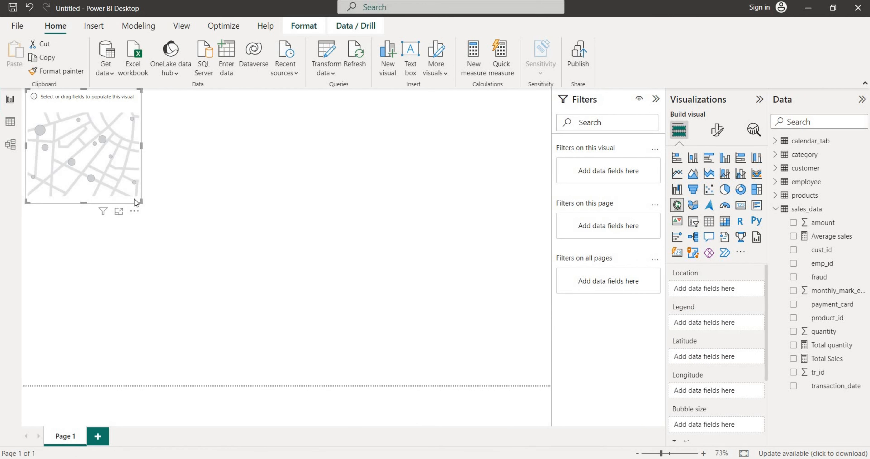
pyautogui.moveTo(136, 202); pyautogui.dragTo(237, 276)
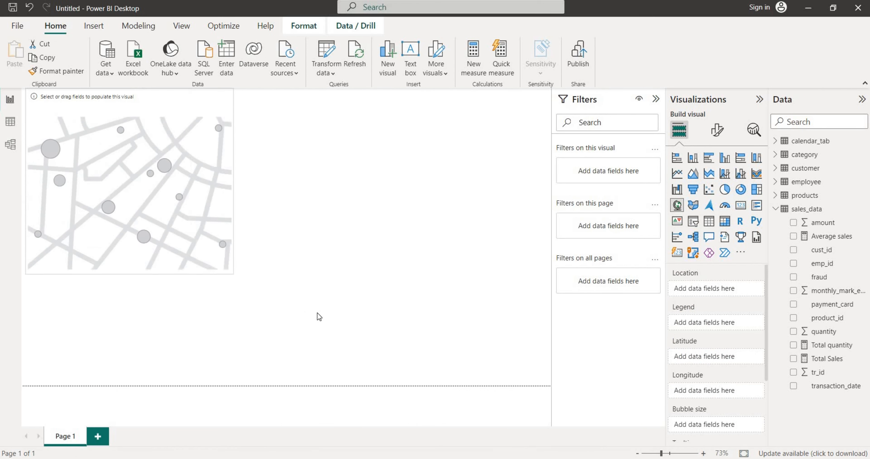
pyautogui.moveTo(319, 317); pyautogui.dragTo(336, 319)
pyautogui.moveTo(181, 189); pyautogui.dragTo(215, 222)
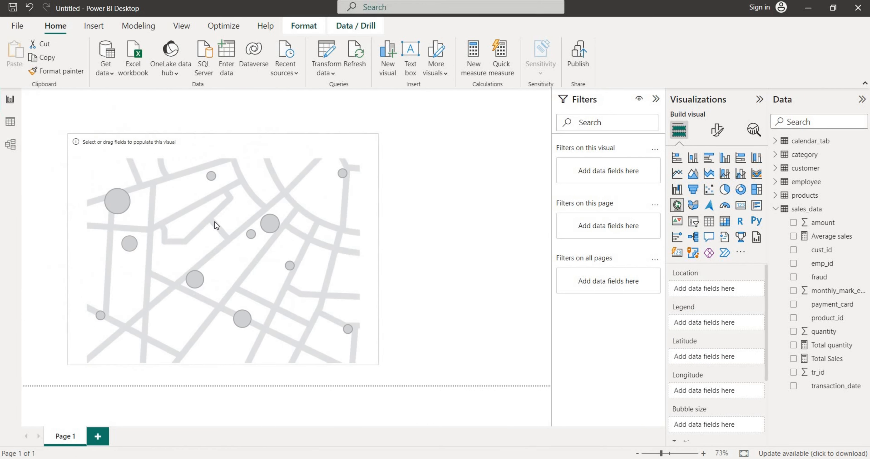
# Rename the customer table's Text After Delimiter column to country in the table data view.
pyautogui.click(775, 210)
pyautogui.click(783, 171)
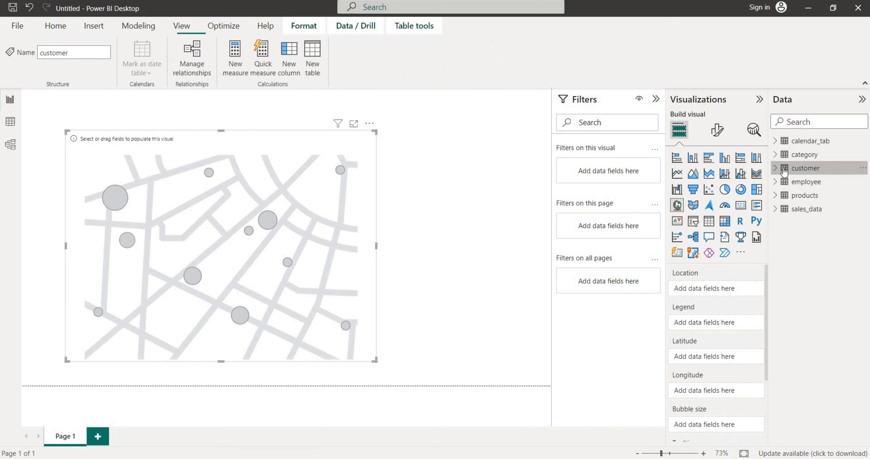
pyautogui.click(783, 172)
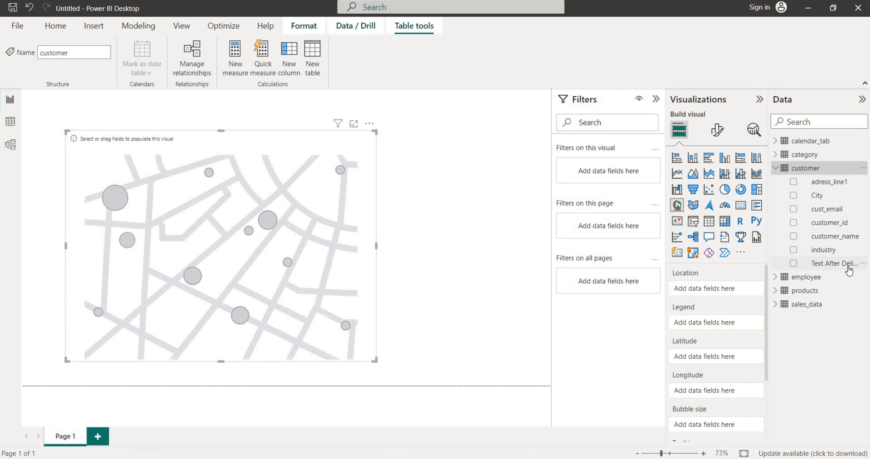
pyautogui.click(838, 266)
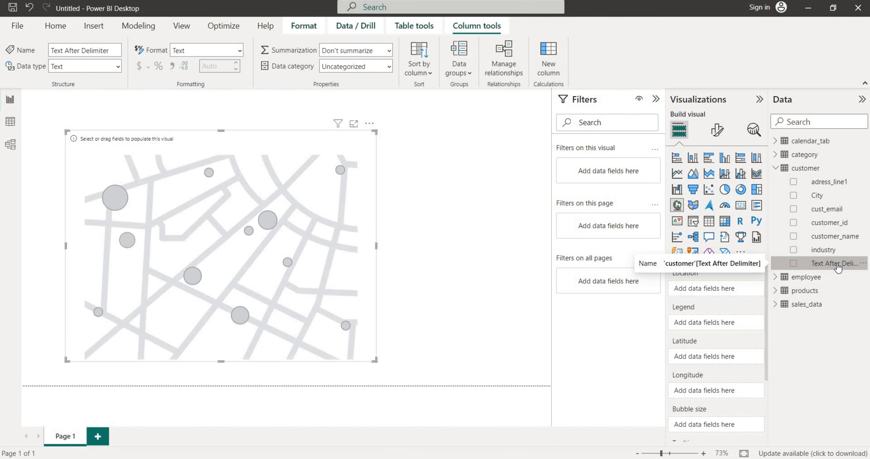
pyautogui.click(13, 125)
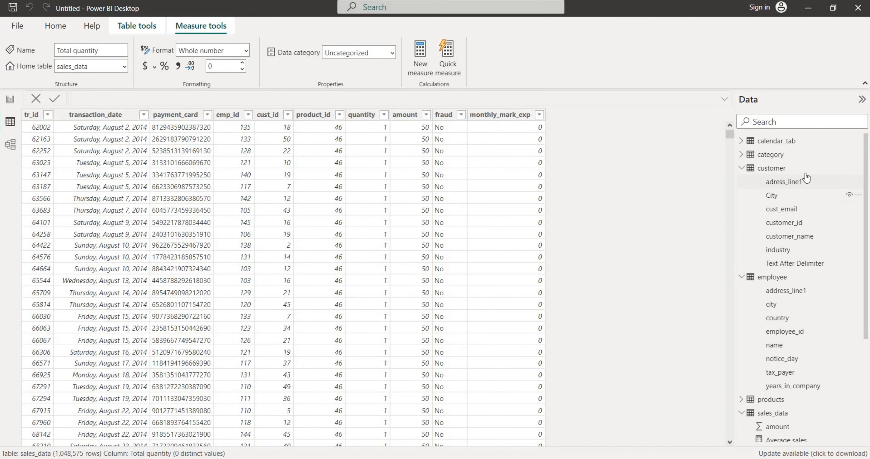
pyautogui.click(792, 169)
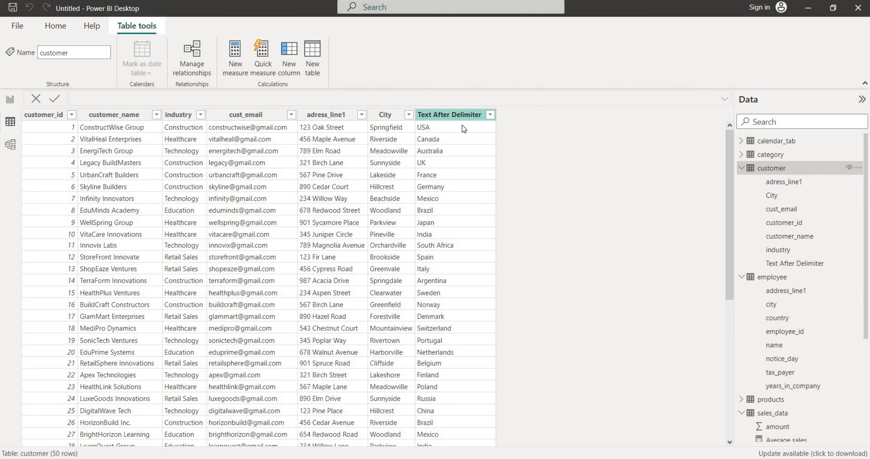
pyautogui.rightClick(456, 118)
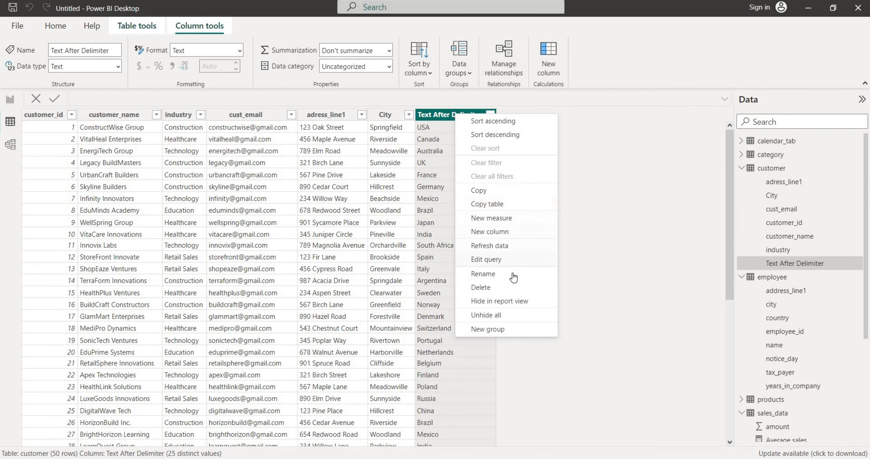
pyautogui.click(483, 273)
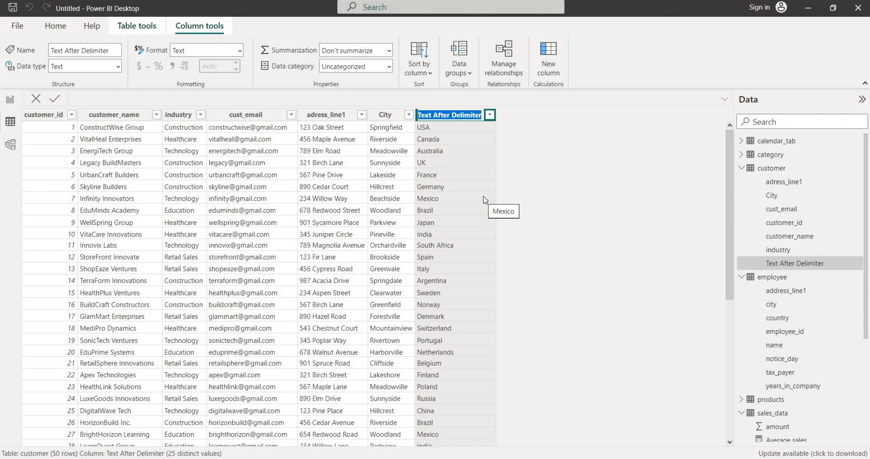
pyautogui.write('country')
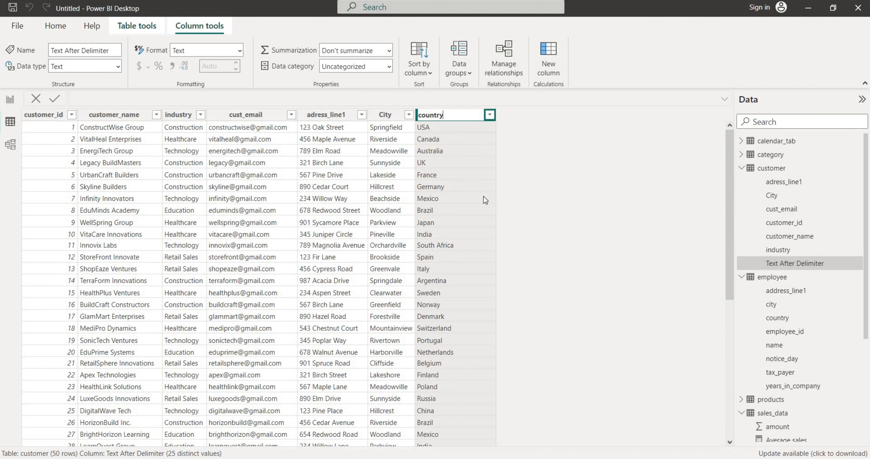
pyautogui.click(522, 170)
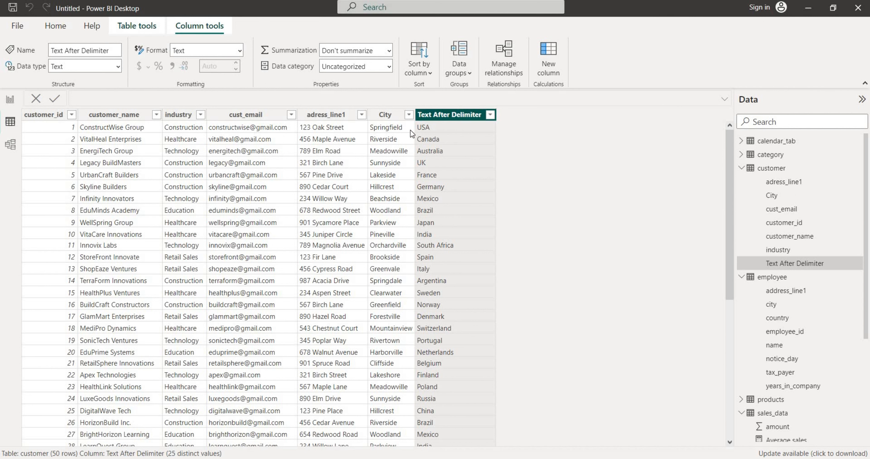
# Rename the customer table's City column to city in lowercase and return to the report.
pyautogui.rightClick(382, 115)
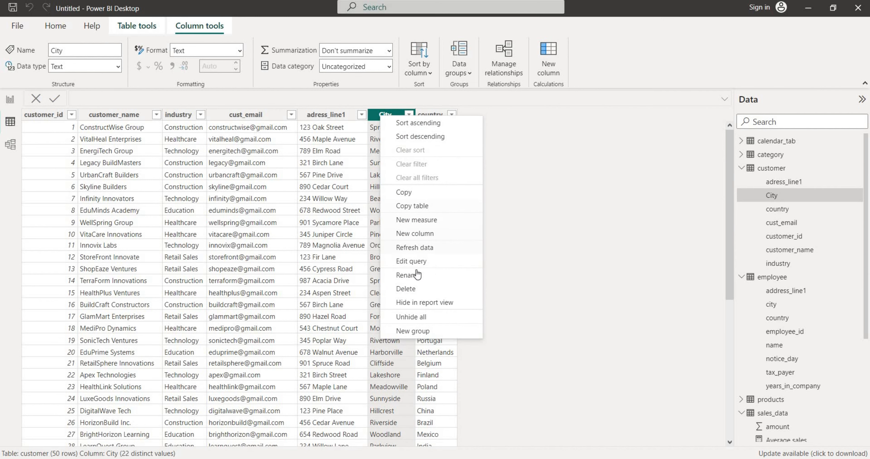
pyautogui.click(416, 278)
pyautogui.click(377, 116)
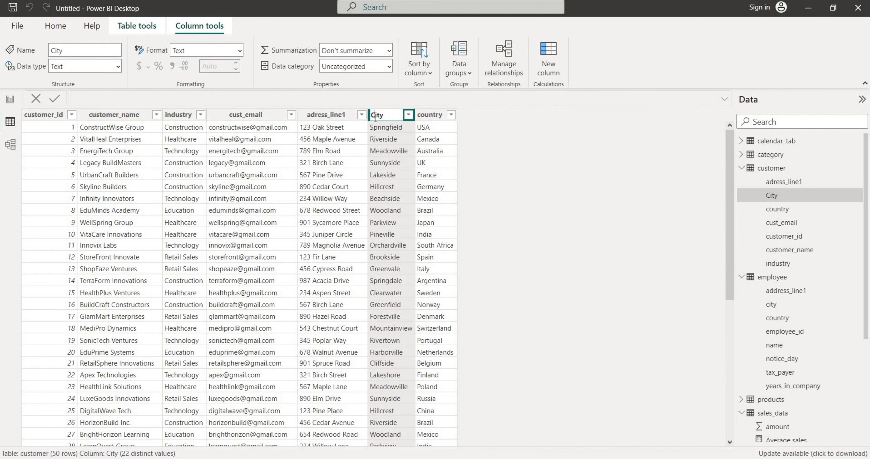
pyautogui.press('BackSpace')
pyautogui.write('c')
pyautogui.press('Return')
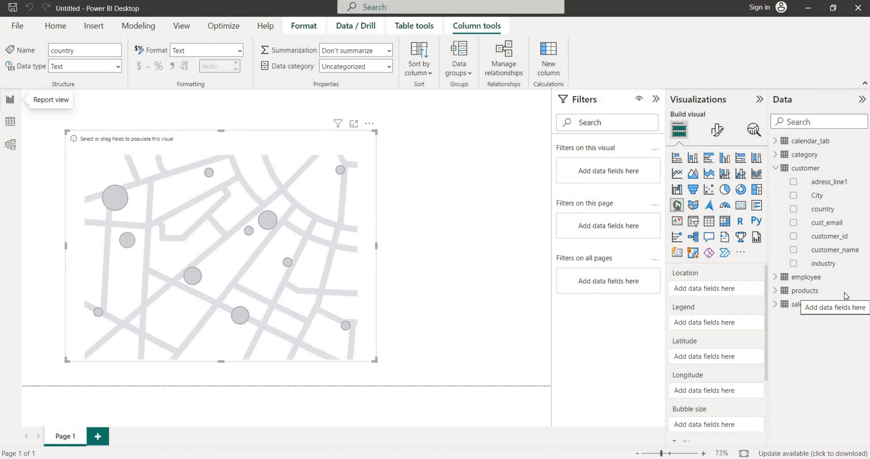
# Set the customer table's country field as the map's location and expand the sales_data table's fields.
pyautogui.click(251, 219)
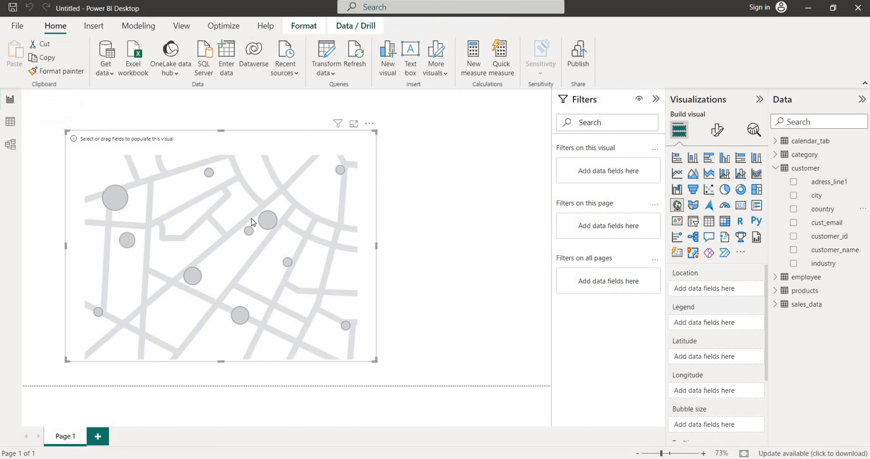
pyautogui.moveTo(833, 210); pyautogui.dragTo(222, 230)
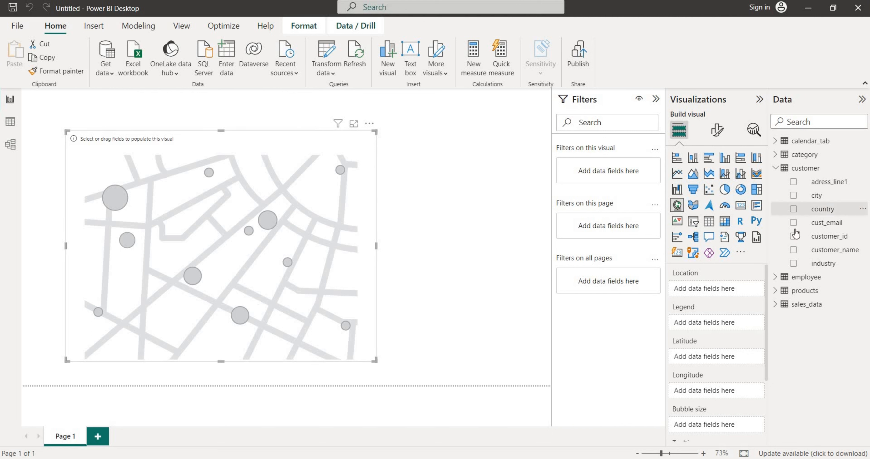
pyautogui.click(792, 212)
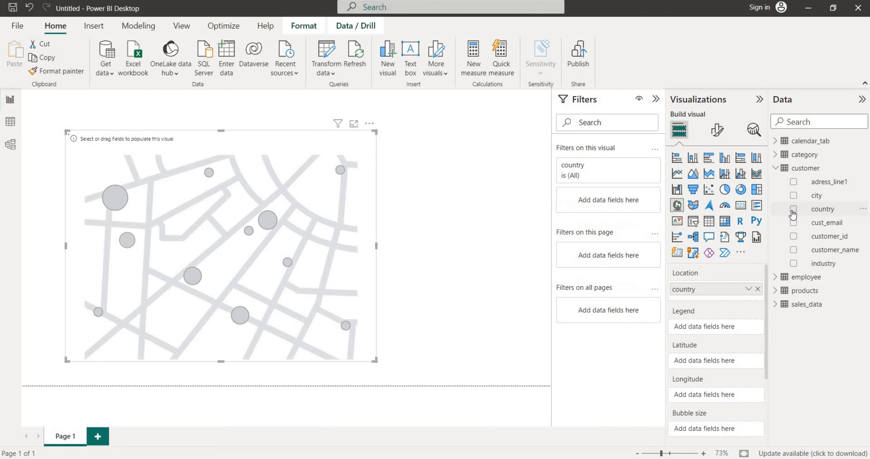
pyautogui.click(776, 305)
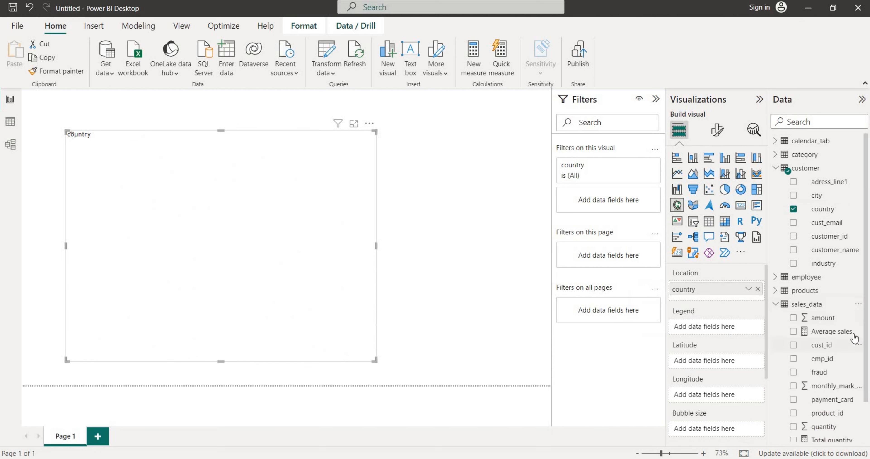
# Size the map's bubbles by the sales_data Total Sales measure and enlarge the map to fill most of the page, leaving free space beside it.
pyautogui.scroll(-1, 866, 366)
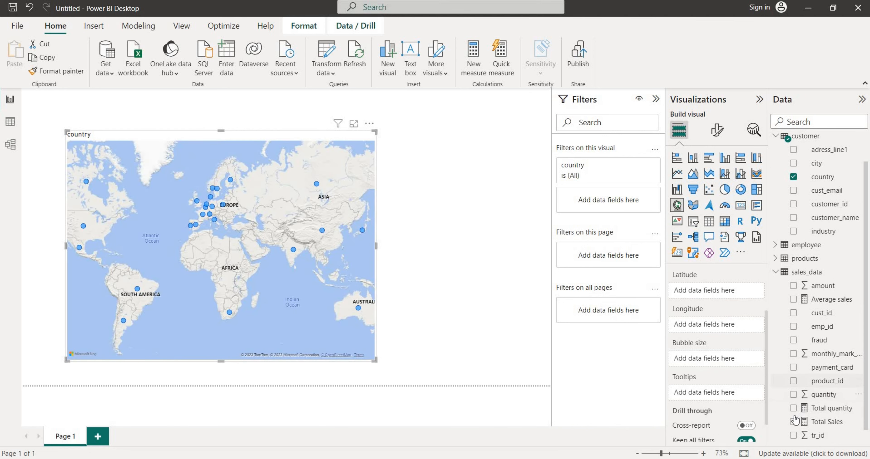
pyautogui.click(793, 421)
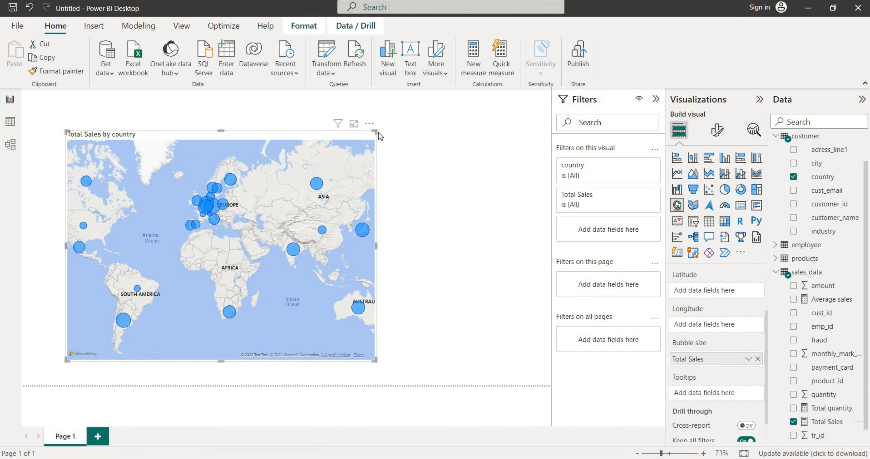
pyautogui.moveTo(374, 132); pyautogui.dragTo(440, 108)
pyautogui.moveTo(93, 110); pyautogui.dragTo(23, 96)
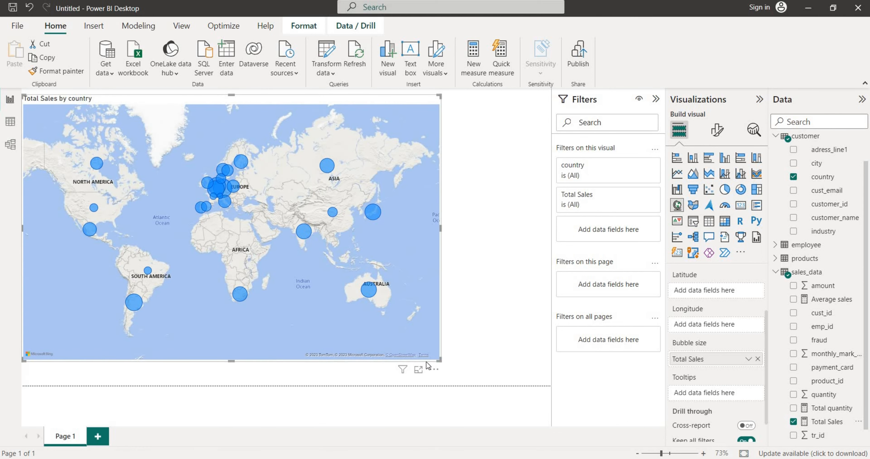
pyautogui.moveTo(452, 367); pyautogui.dragTo(454, 367)
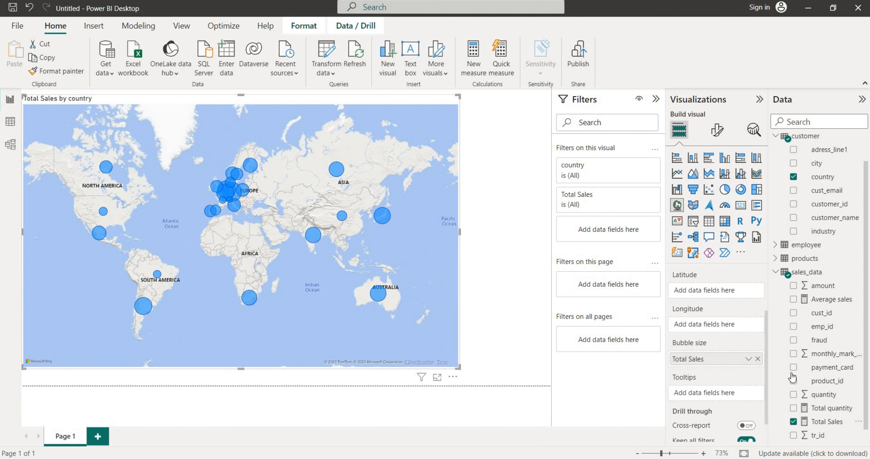
pyautogui.scroll(-1, 768, 399)
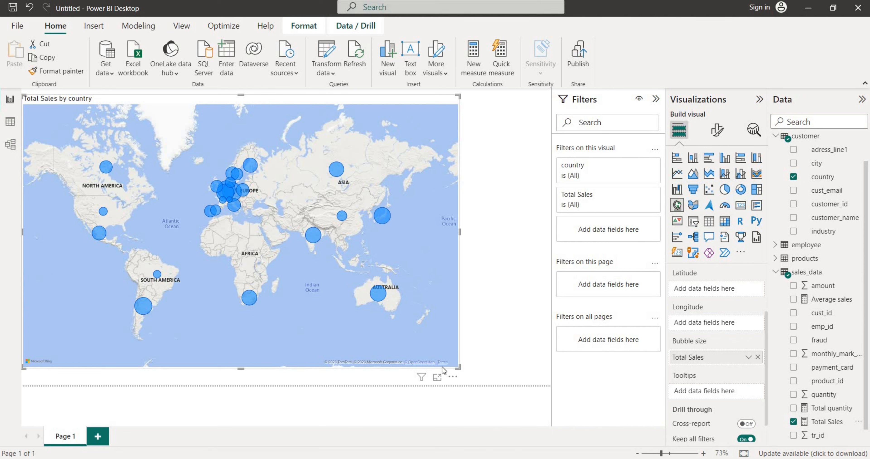
pyautogui.moveTo(442, 367); pyautogui.dragTo(422, 379)
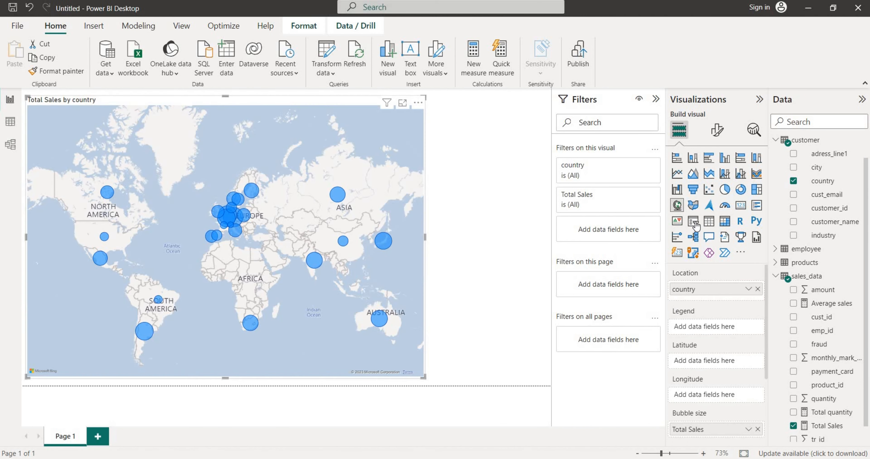
# Deselect the map and add an empty slicer visual in the free space beside it.
pyautogui.click(487, 236)
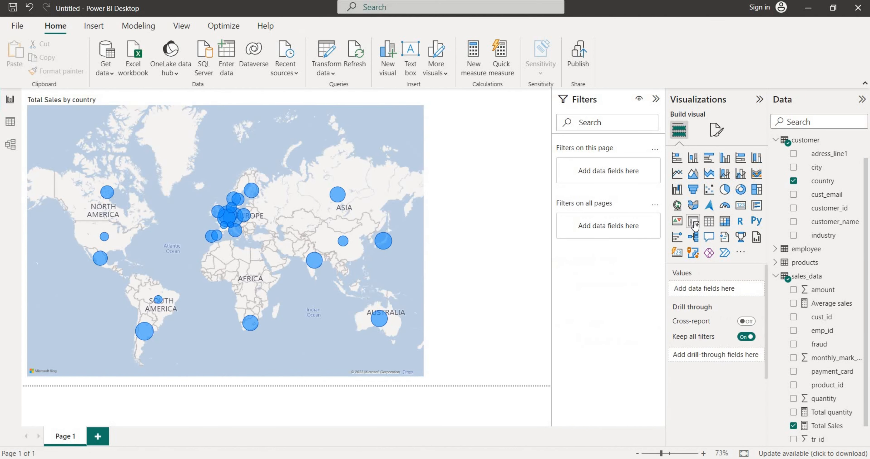
pyautogui.click(692, 223)
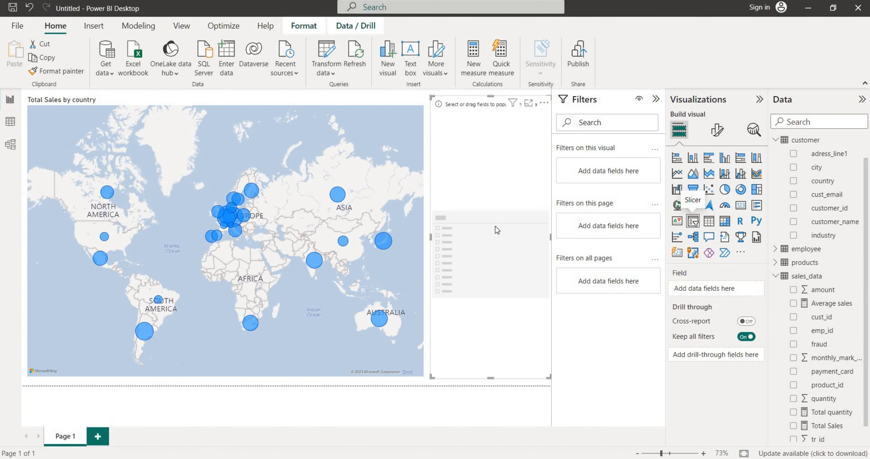
pyautogui.moveTo(496, 226); pyautogui.dragTo(493, 233)
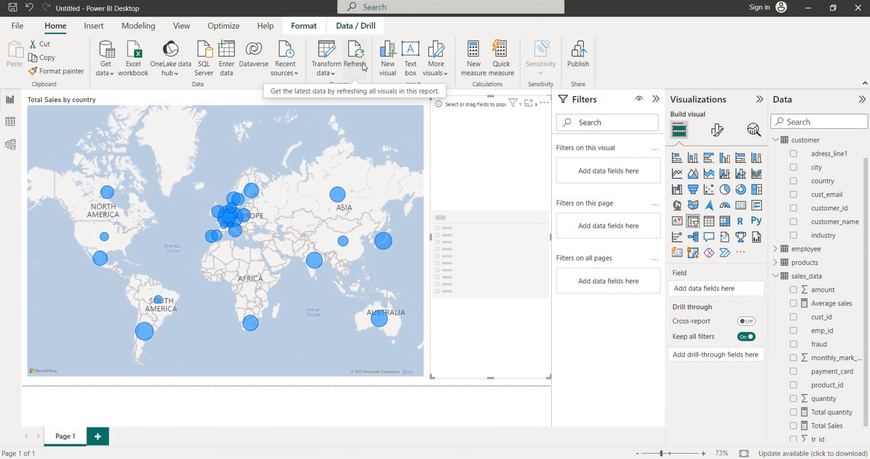
# Insert a rectangle shape, move the empty slicer over the map, and place the rectangle toward the free space beside the map.
pyautogui.click(94, 26)
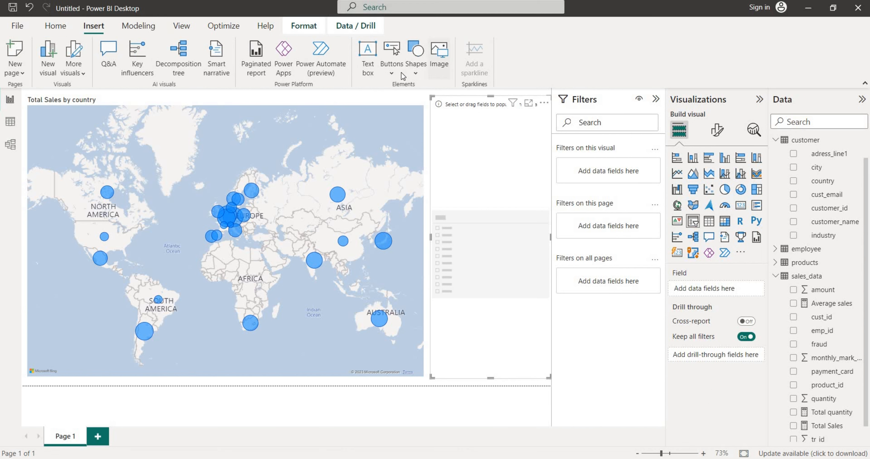
pyautogui.click(415, 61)
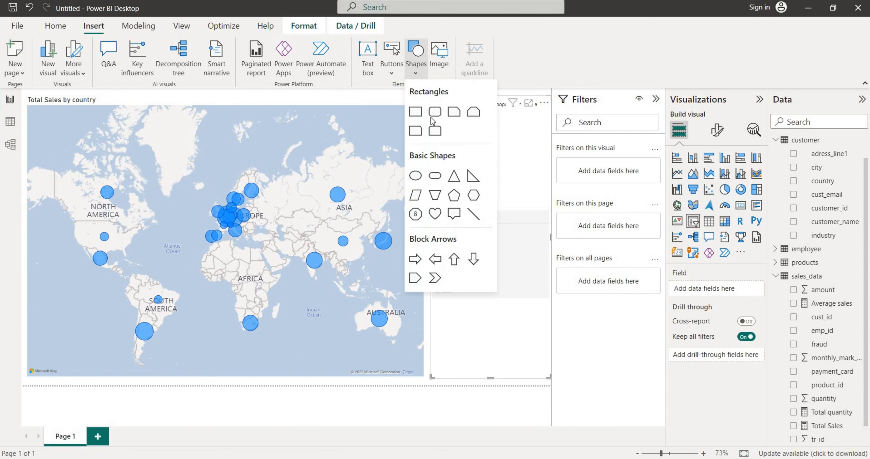
pyautogui.click(416, 113)
pyautogui.moveTo(131, 188); pyautogui.dragTo(362, 204)
pyautogui.moveTo(467, 231); pyautogui.dragTo(195, 191)
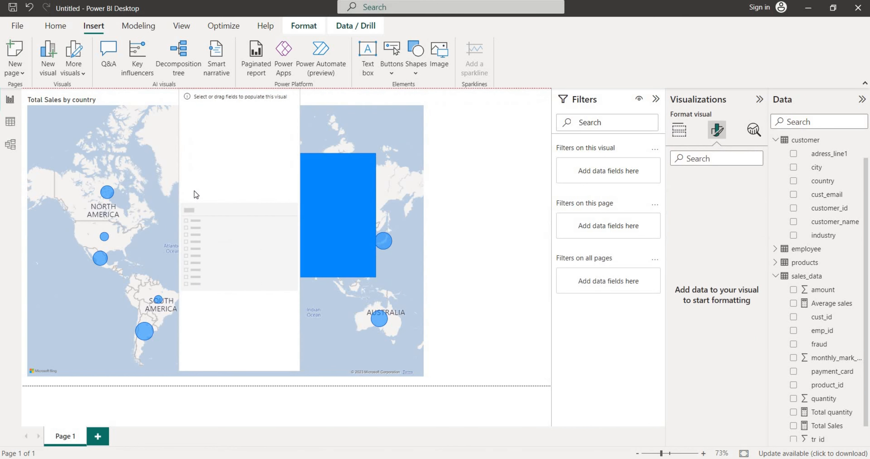
pyautogui.moveTo(313, 197); pyautogui.dragTo(472, 154)
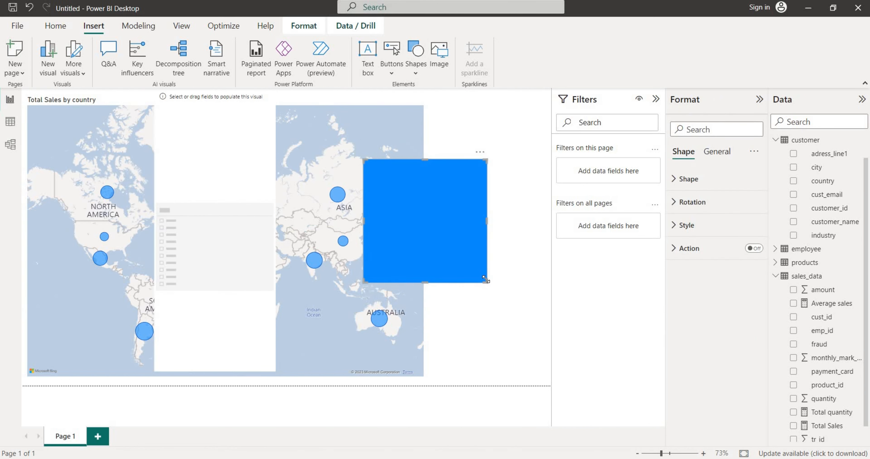
# Resize and position the rectangle to fill the strip beside the map, aligning its upper and lower edges with the map.
pyautogui.moveTo(485, 281); pyautogui.dragTo(538, 378)
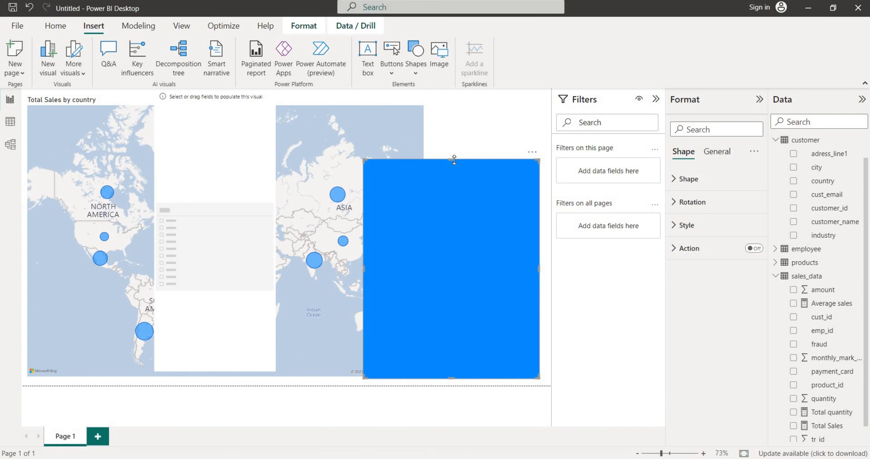
pyautogui.moveTo(453, 160); pyautogui.dragTo(455, 95)
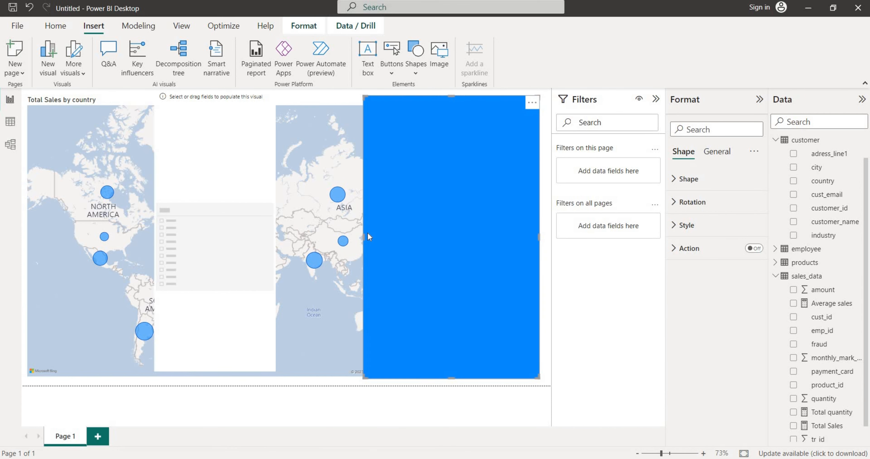
pyautogui.moveTo(362, 236); pyautogui.dragTo(406, 238)
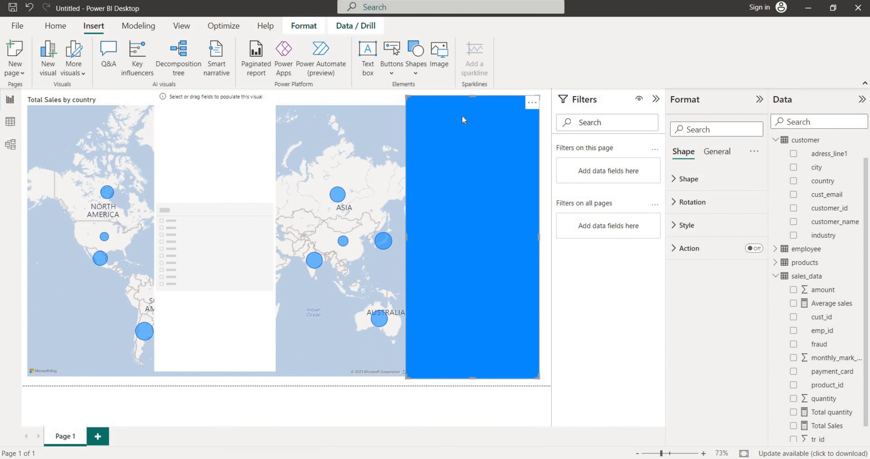
pyautogui.moveTo(461, 115); pyautogui.dragTo(482, 114)
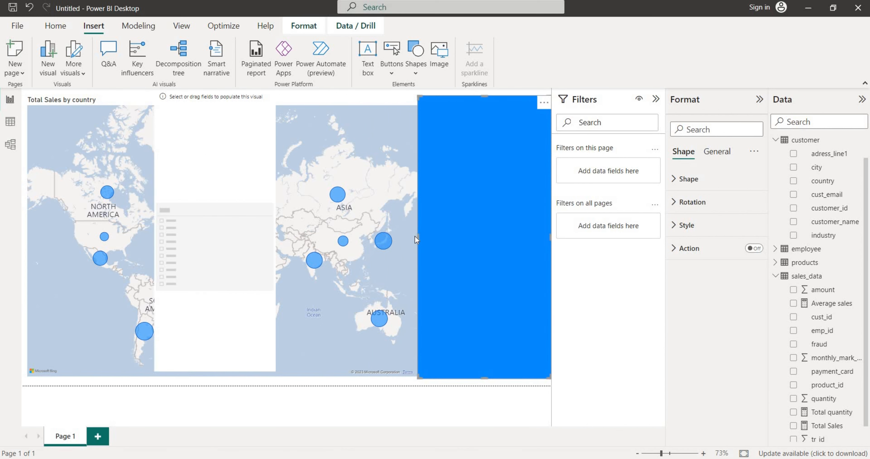
pyautogui.moveTo(432, 241); pyautogui.dragTo(428, 240)
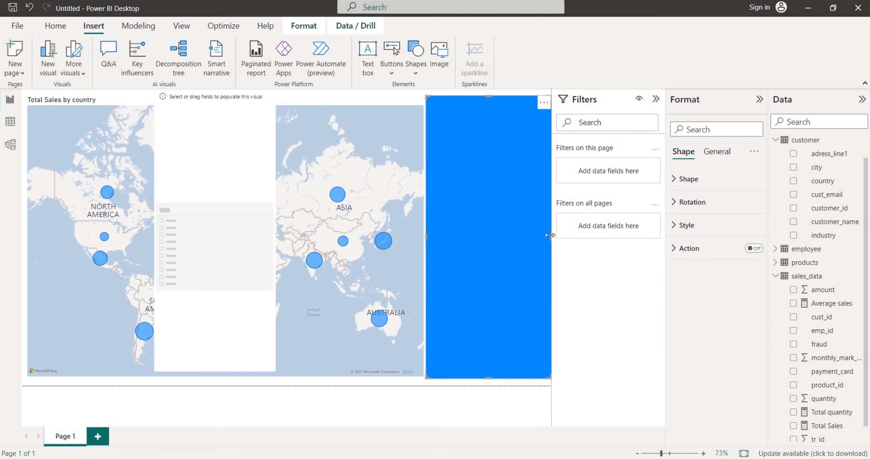
pyautogui.moveTo(550, 235); pyautogui.dragTo(544, 236)
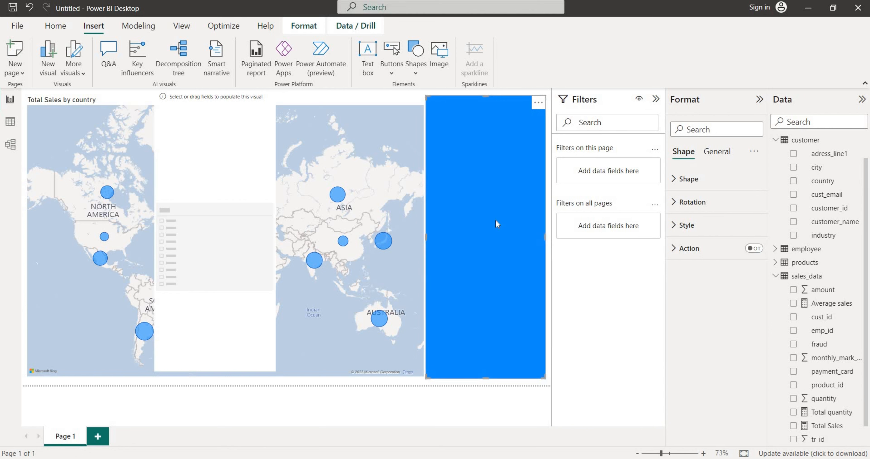
pyautogui.moveTo(495, 225); pyautogui.dragTo(497, 222)
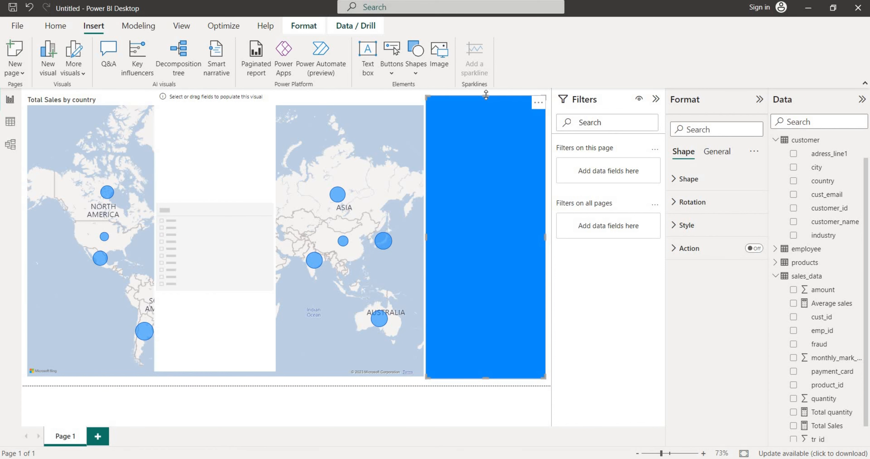
pyautogui.moveTo(485, 95); pyautogui.dragTo(483, 105)
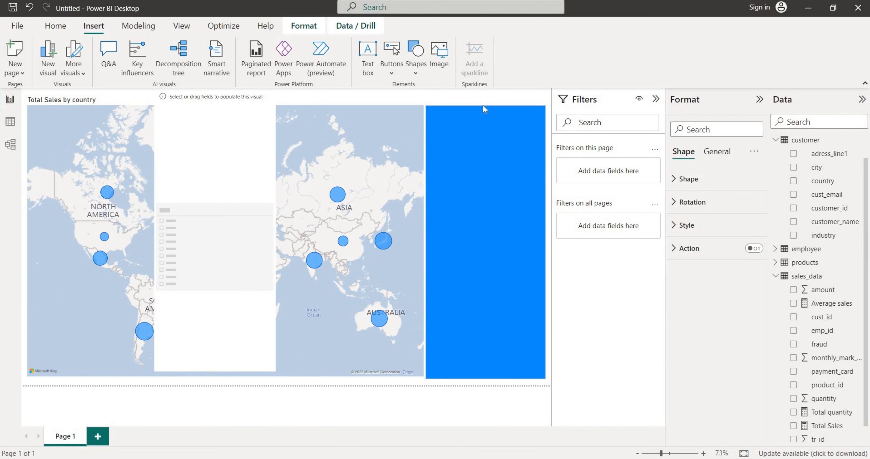
pyautogui.moveTo(488, 379)
pyautogui.mouseDown()
pyautogui.moveTo(487, 370)
pyautogui.moveTo(486, 378)
pyautogui.mouseUp()
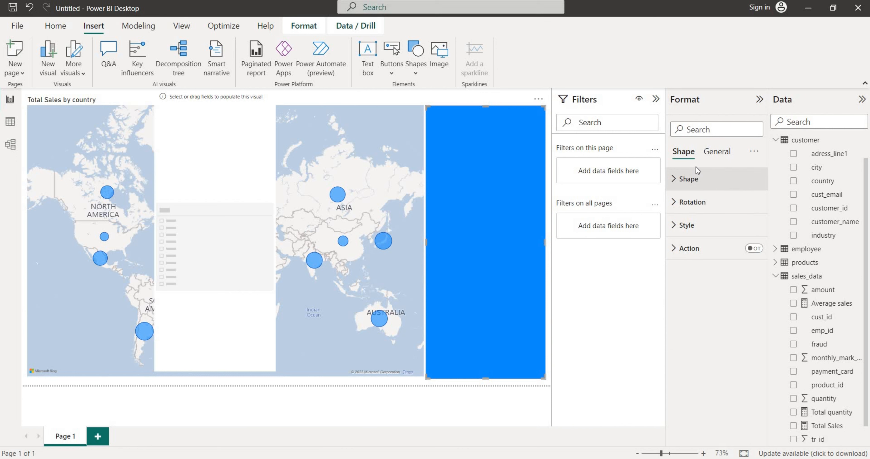
# Set the rectangle's fill transparency to 75% and expand its border settings.
pyautogui.click(715, 153)
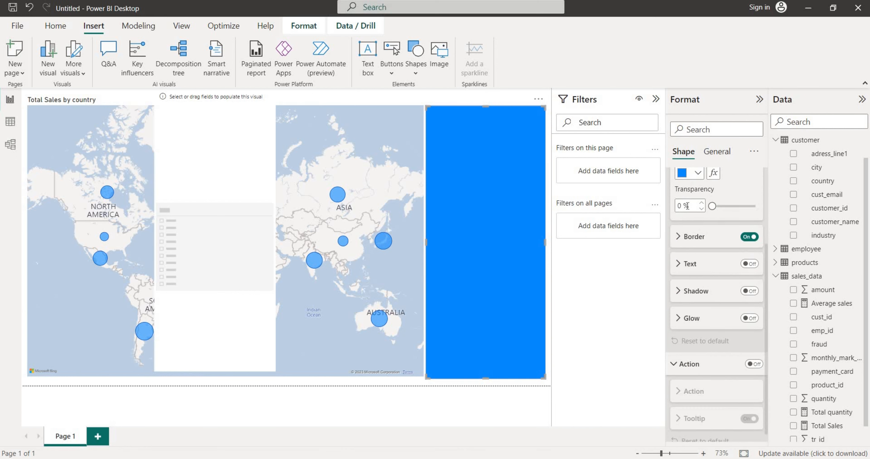
pyautogui.doubleClick(686, 206)
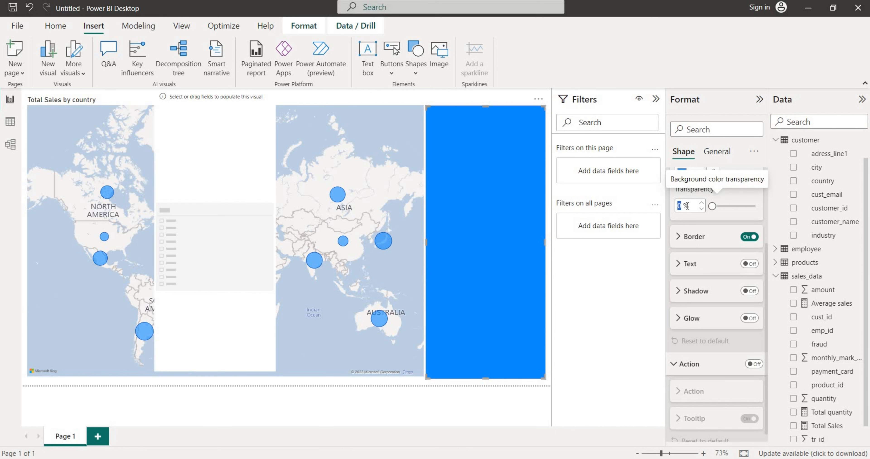
pyautogui.write('80')
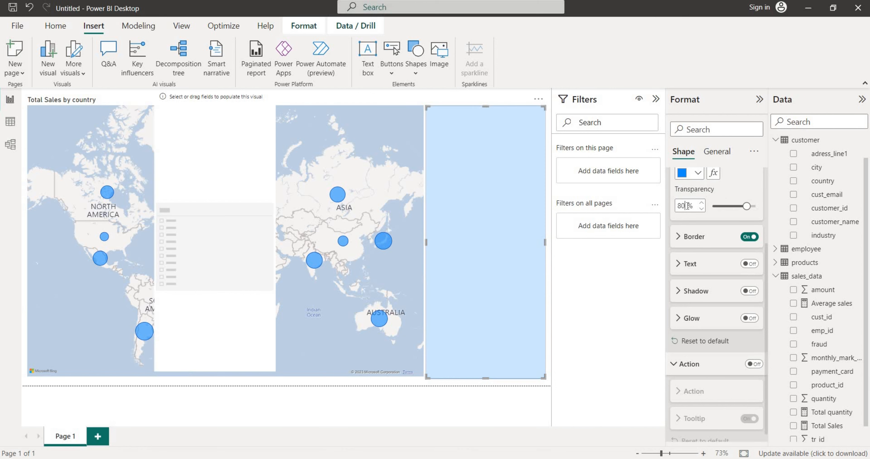
pyautogui.write('-')
pyautogui.press('BackSpace')
pyautogui.press('BackSpace')
pyautogui.press('BackSpace')
pyautogui.write('75')
pyautogui.click(687, 245)
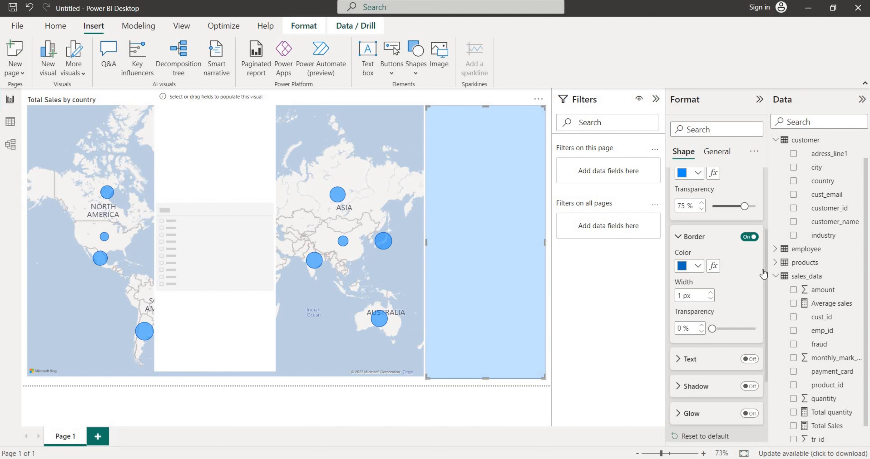
# Round the rectangle's corners to 40 px.
pyautogui.scroll(5, 763, 274)
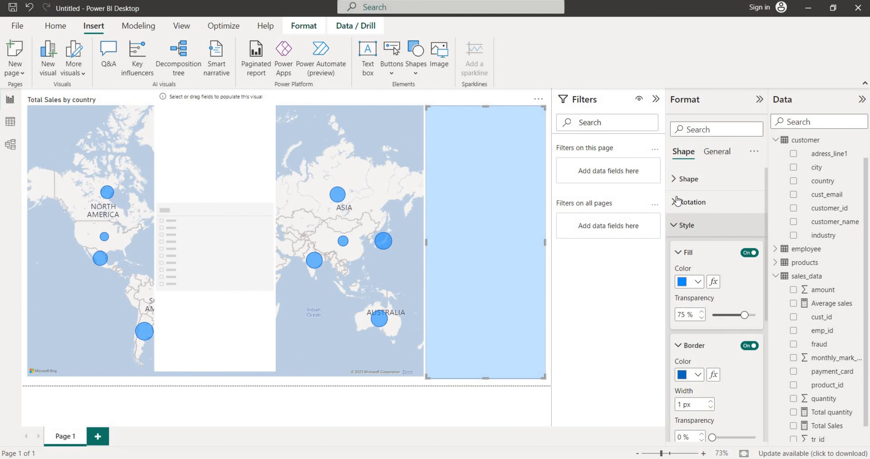
pyautogui.click(672, 179)
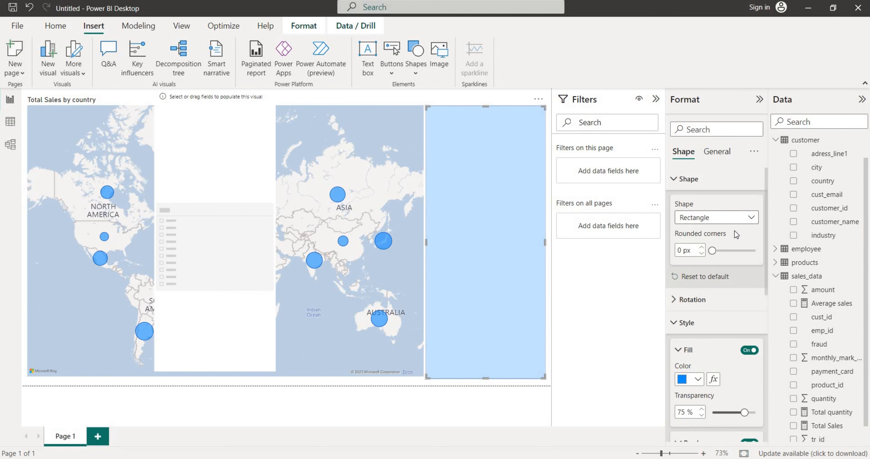
pyautogui.click(701, 249)
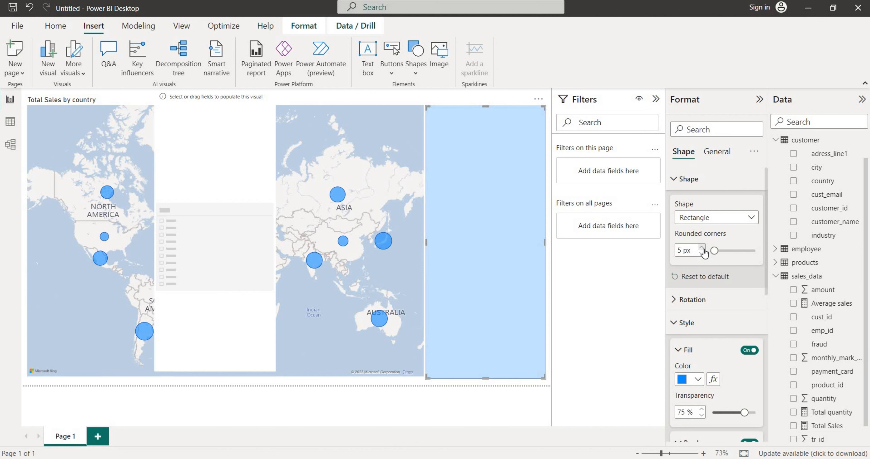
pyautogui.click(679, 254)
pyautogui.write('40')
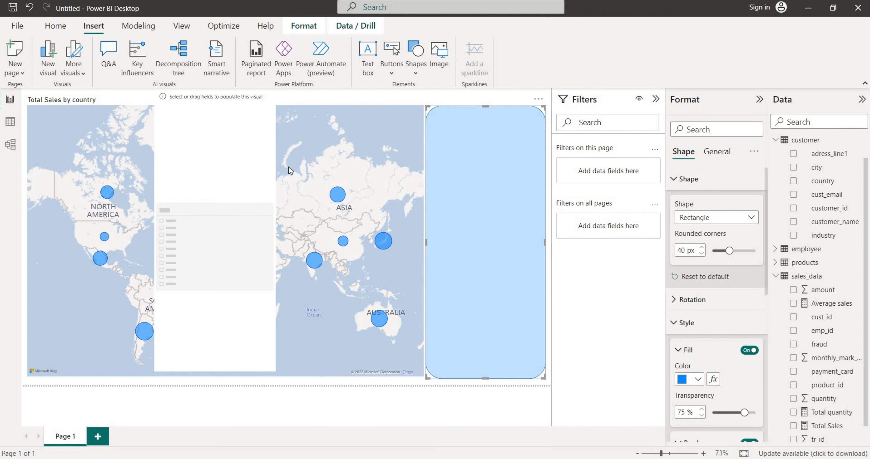
# Shrink the empty slicer and move it into the upper part of the rounded rectangle.
pyautogui.click(202, 123)
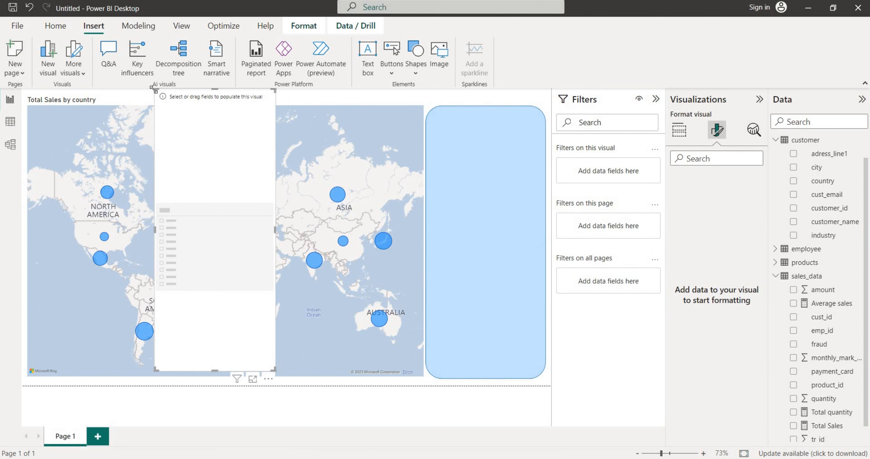
pyautogui.moveTo(153, 88); pyautogui.dragTo(190, 336)
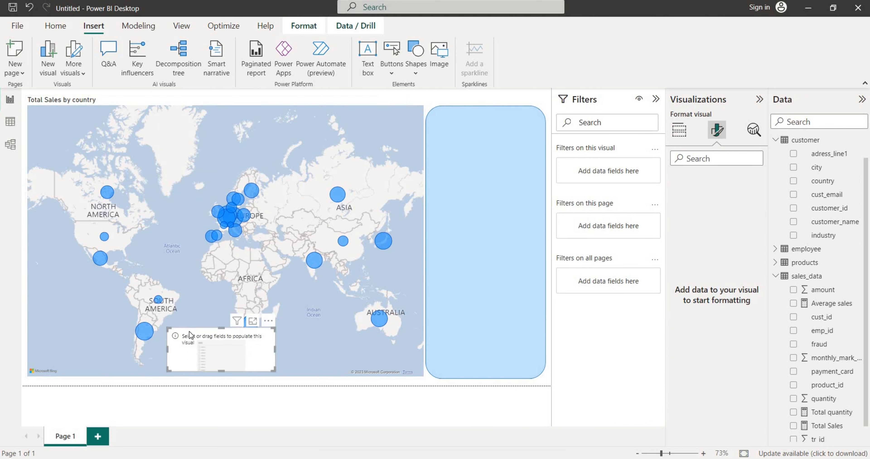
pyautogui.moveTo(426, 213); pyautogui.dragTo(461, 126)
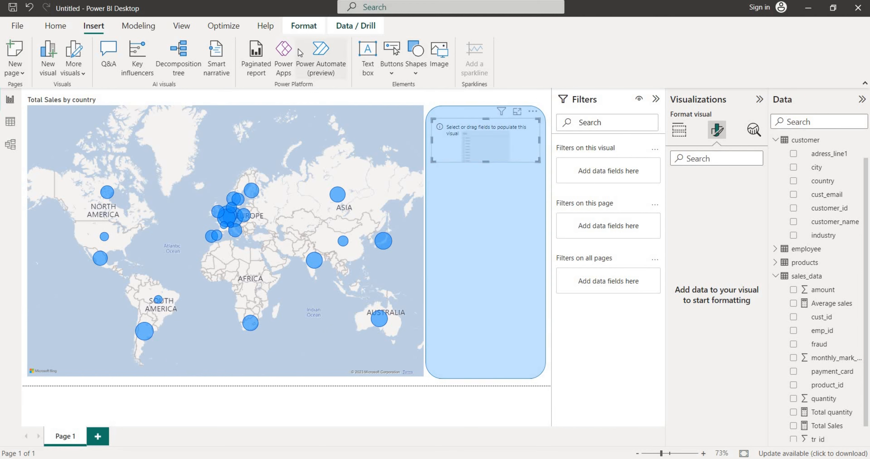
# Turn on the zoom buttons for the sales-by-country map and try panning the map.
pyautogui.click(331, 126)
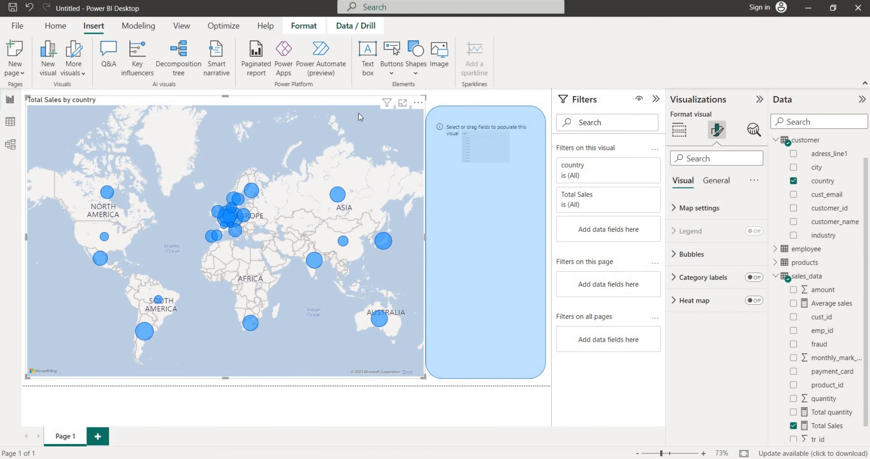
pyautogui.click(678, 208)
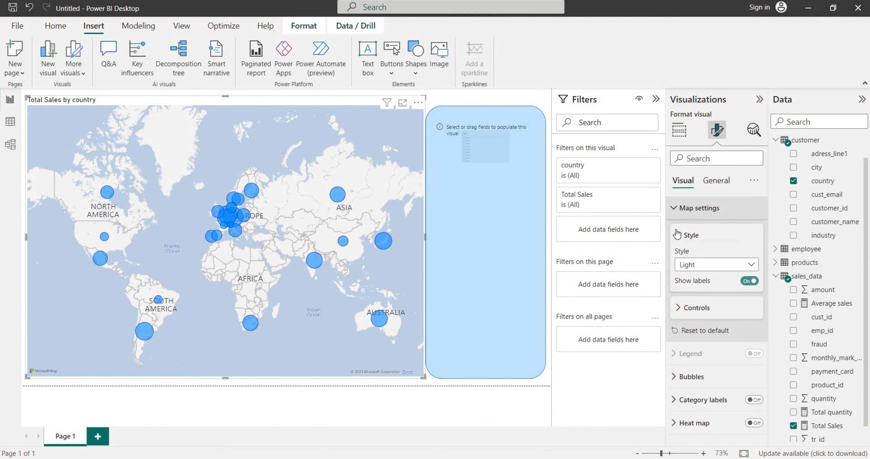
pyautogui.click(680, 313)
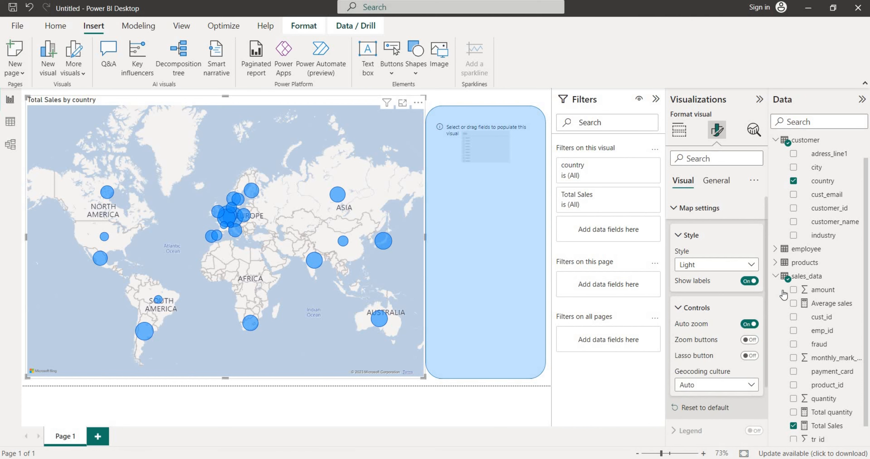
pyautogui.click(749, 341)
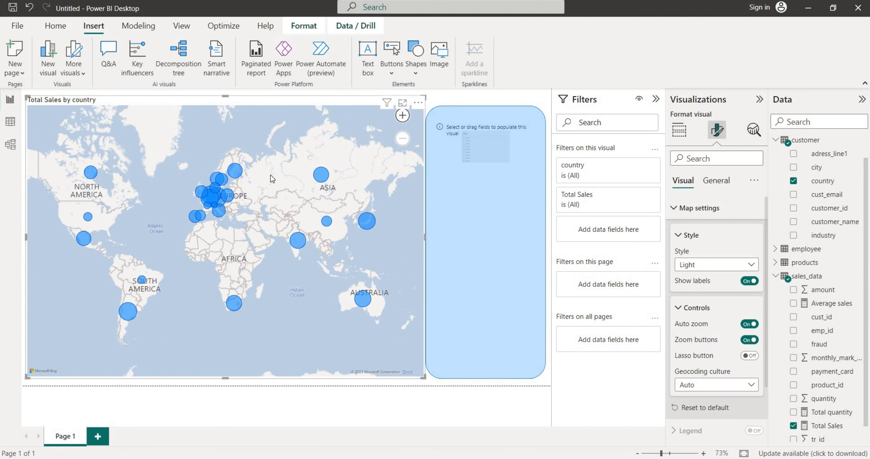
pyautogui.moveTo(274, 193); pyautogui.dragTo(278, 232)
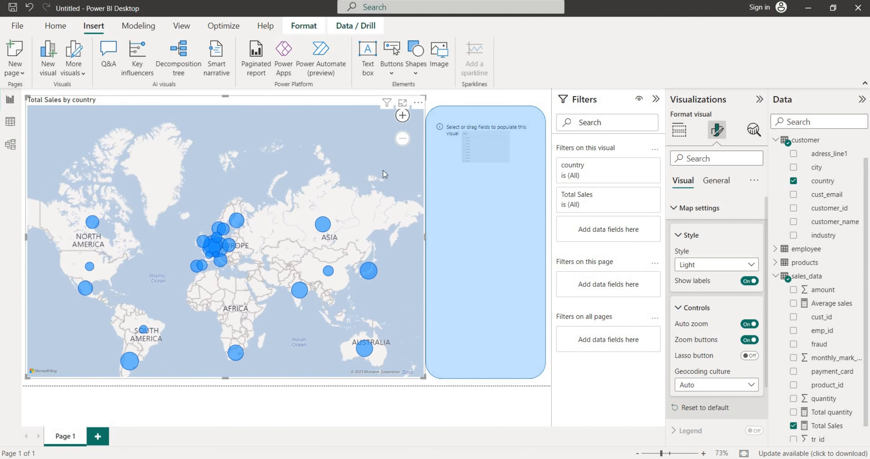
pyautogui.moveTo(336, 182); pyautogui.dragTo(330, 175)
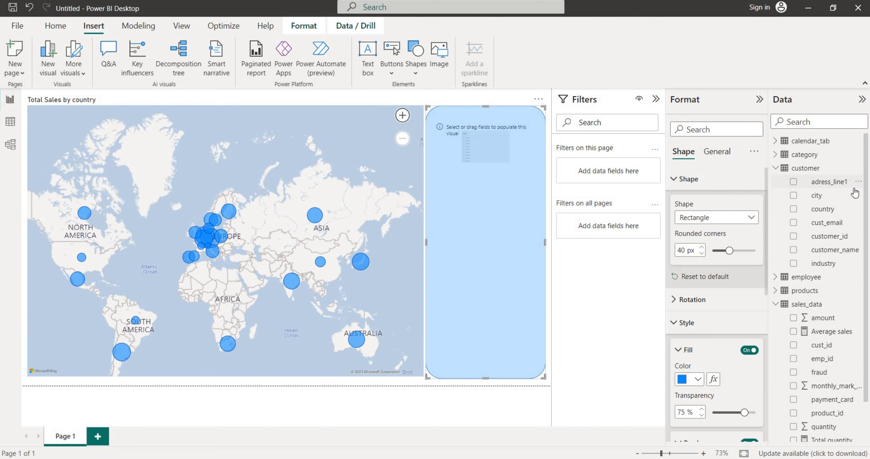
# Add the country field from the customer table to the empty slicer.
pyautogui.moveTo(826, 212); pyautogui.dragTo(488, 148)
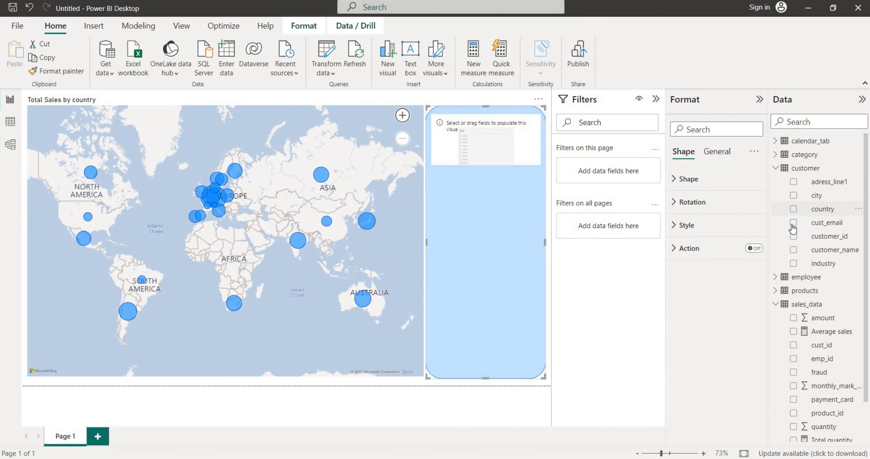
pyautogui.moveTo(816, 212); pyautogui.dragTo(489, 146)
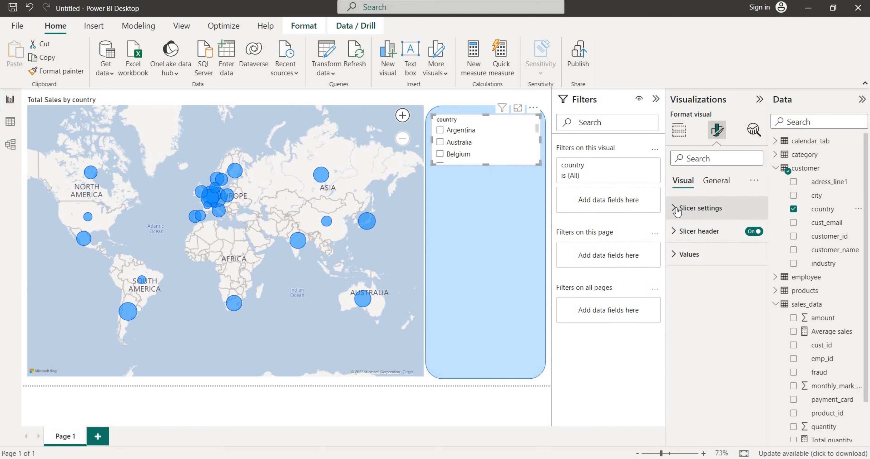
# Set the country slicer's style to Dropdown and reduce its height to fit the compact layout.
pyautogui.click(725, 188)
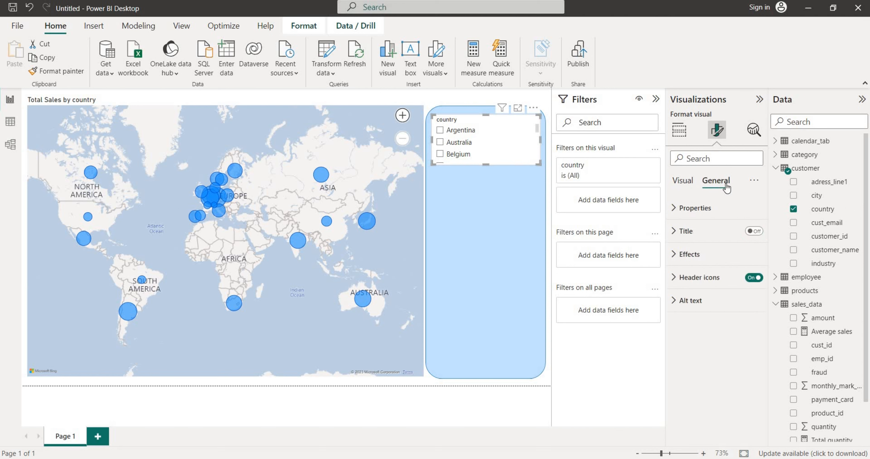
pyautogui.click(681, 183)
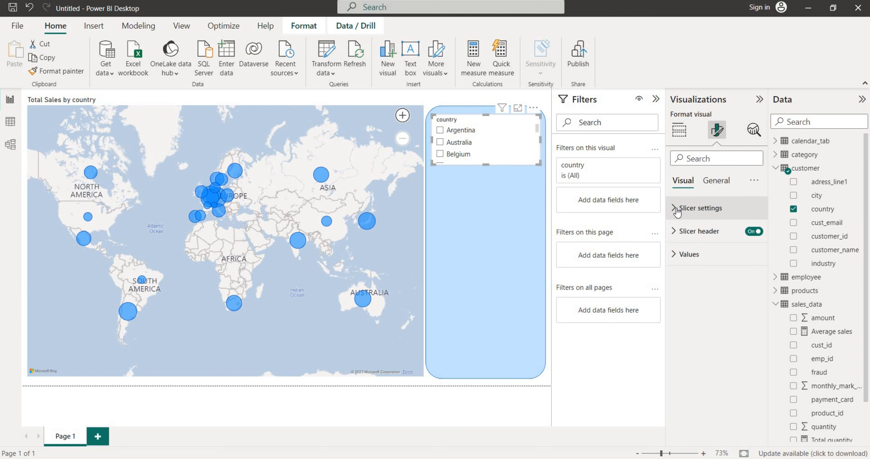
pyautogui.click(676, 211)
pyautogui.click(730, 266)
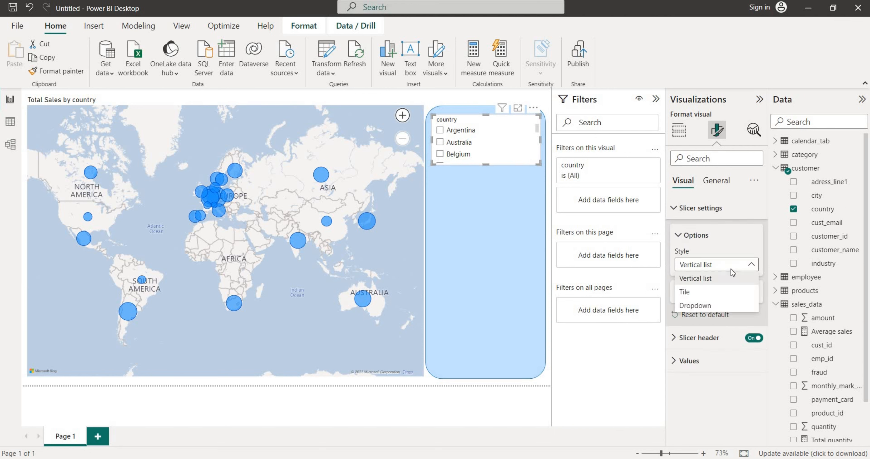
pyautogui.click(718, 307)
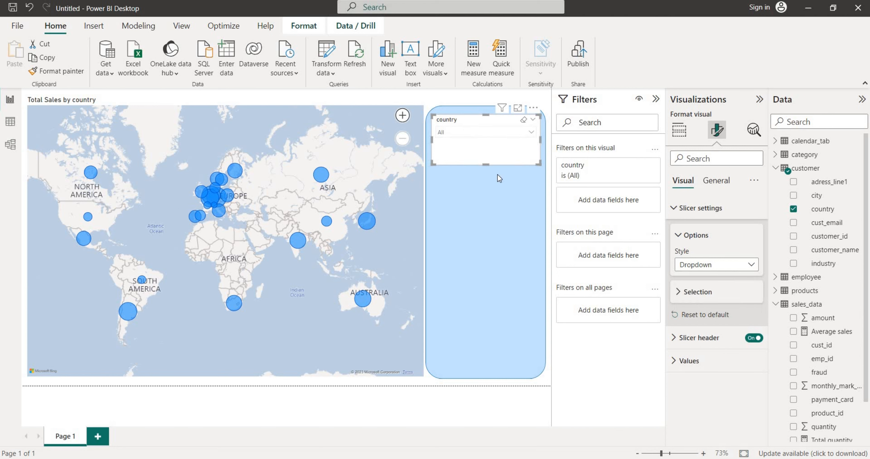
pyautogui.moveTo(485, 164); pyautogui.dragTo(486, 150)
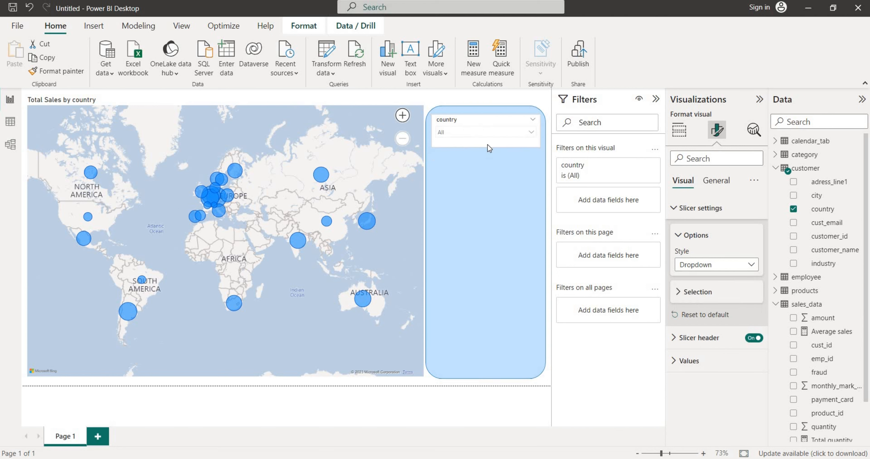
# Change the slicer header's title text to Countries.
pyautogui.click(674, 338)
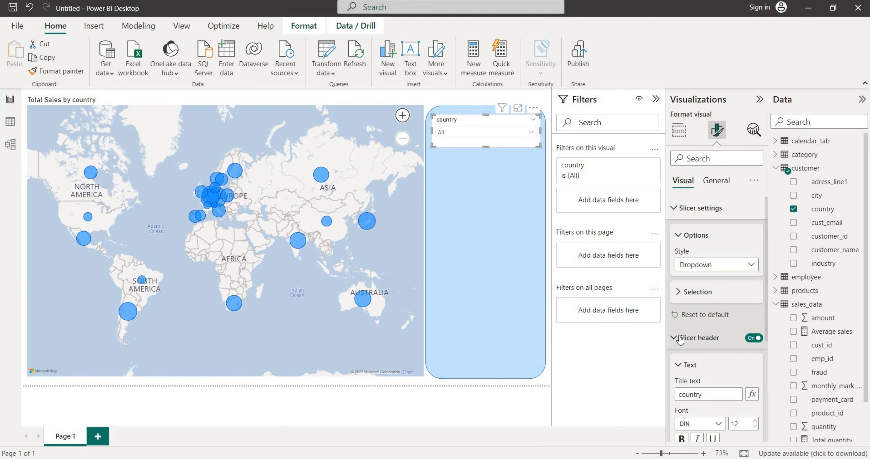
pyautogui.click(711, 395)
pyautogui.hotkey('ctrl', 'a')
pyautogui.write('C')
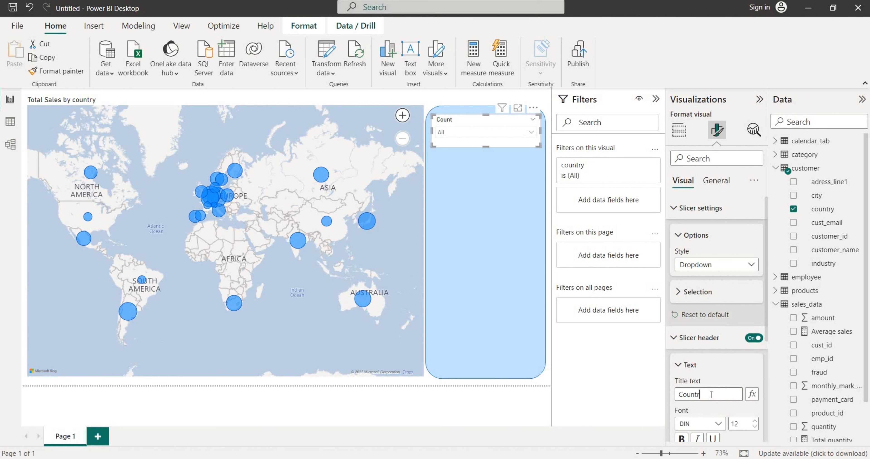
pyautogui.click(710, 413)
# Try orange and light indigo as the background color of the slicer header.
pyautogui.scroll(-2, 837, 343)
pyautogui.scroll(-5, 732, 368)
pyautogui.click(678, 358)
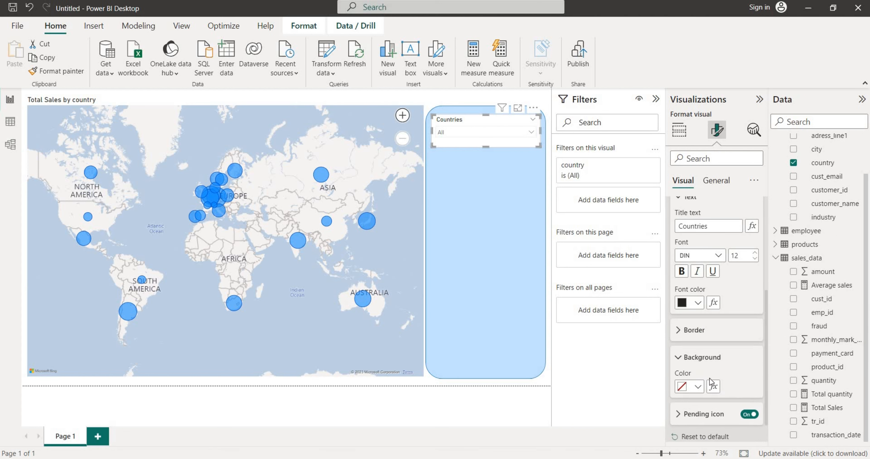
pyautogui.scroll(-1, 701, 363)
pyautogui.click(699, 360)
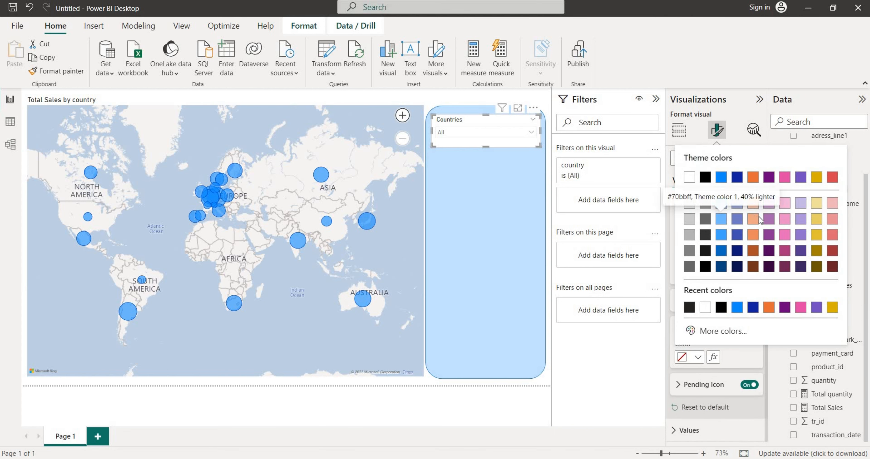
pyautogui.click(753, 238)
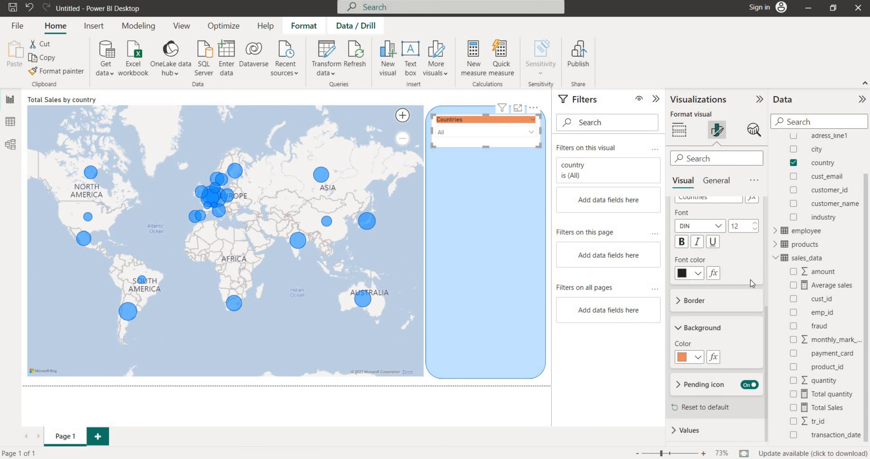
pyautogui.click(697, 357)
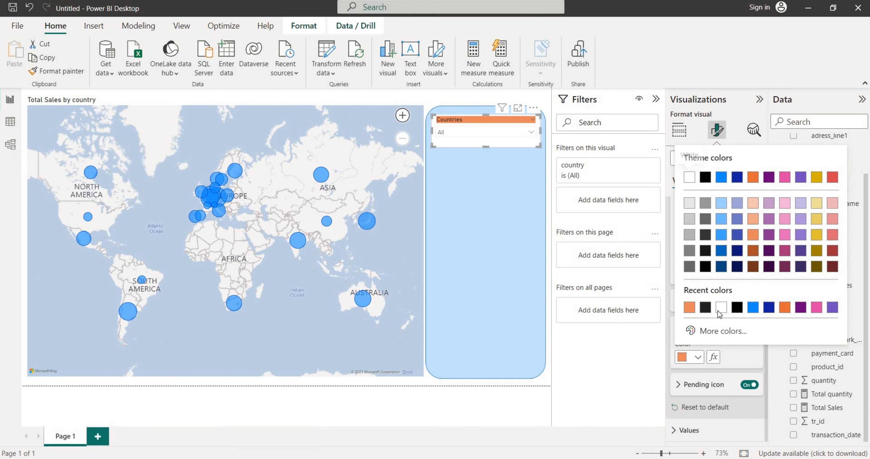
pyautogui.click(738, 205)
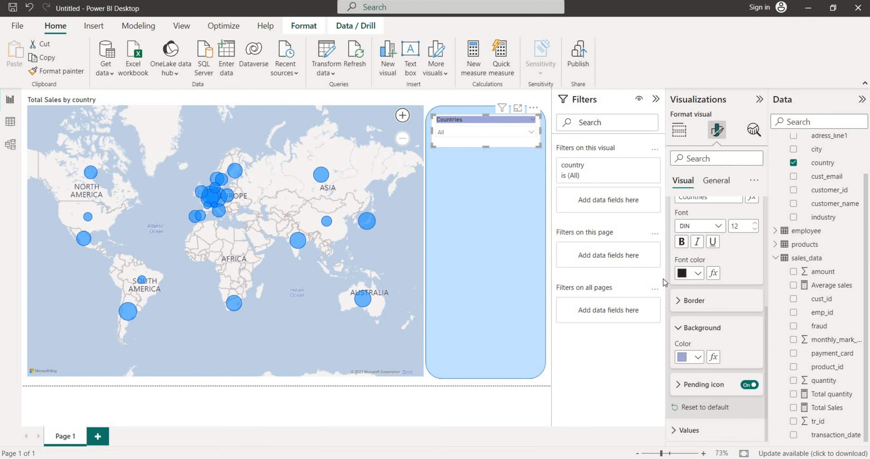
# Open the slicer's background effect settings and set the background color to dark gold.
pyautogui.scroll(1, 725, 254)
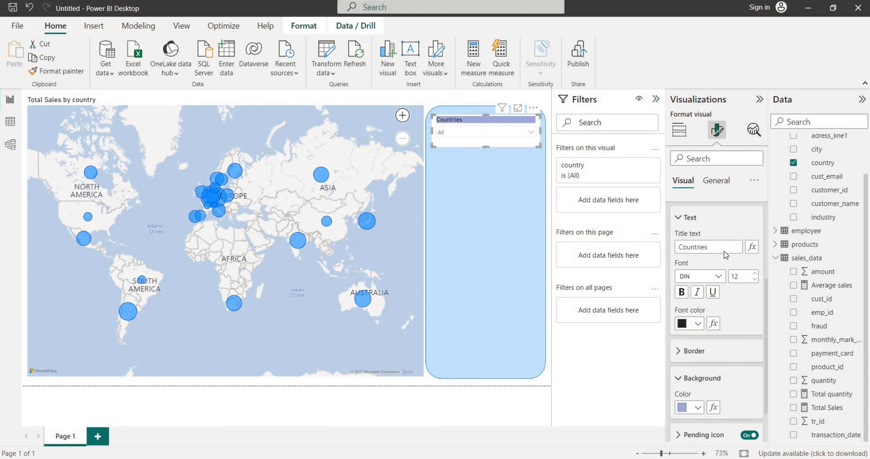
pyautogui.scroll(2, 725, 254)
pyautogui.click(716, 181)
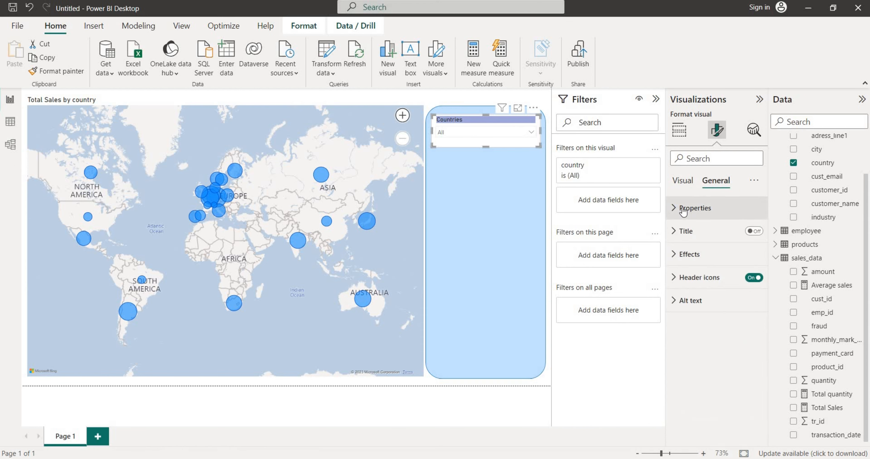
pyautogui.click(679, 209)
pyautogui.scroll(-2, 696, 216)
pyautogui.click(701, 358)
pyautogui.scroll(-3, 701, 334)
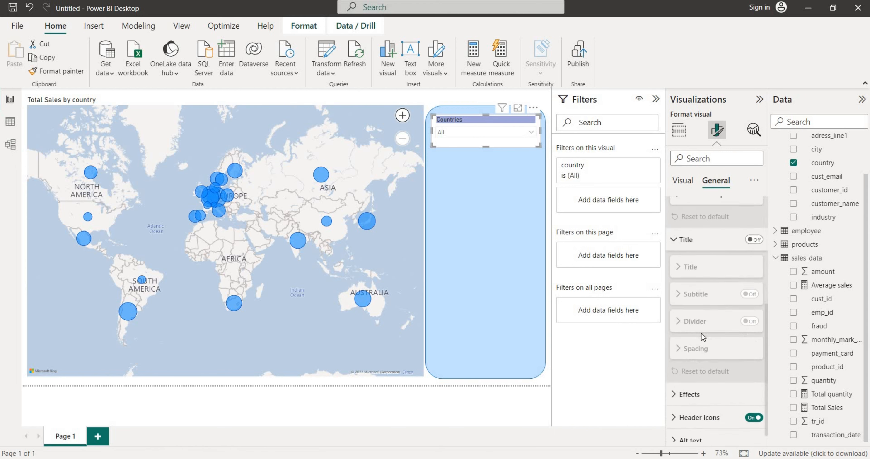
pyautogui.click(689, 394)
pyautogui.click(696, 270)
pyautogui.click(816, 164)
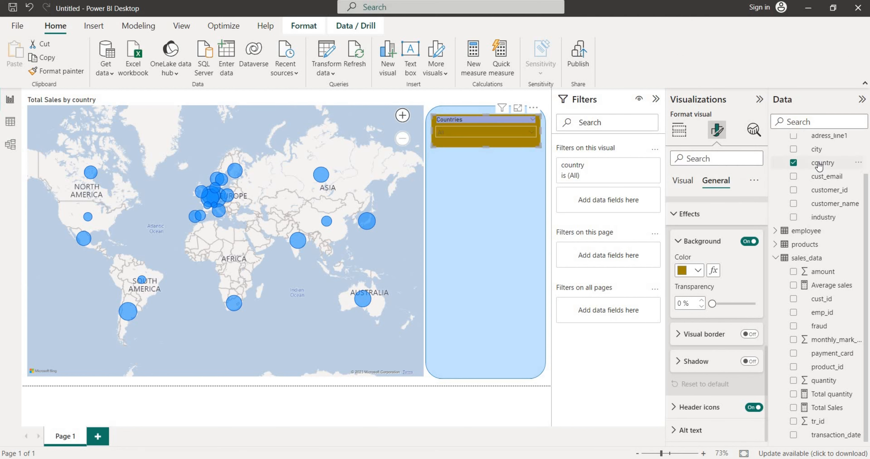
# Try light red and dark blue as the slicer's overall background color.
pyautogui.click(697, 271)
pyautogui.click(832, 132)
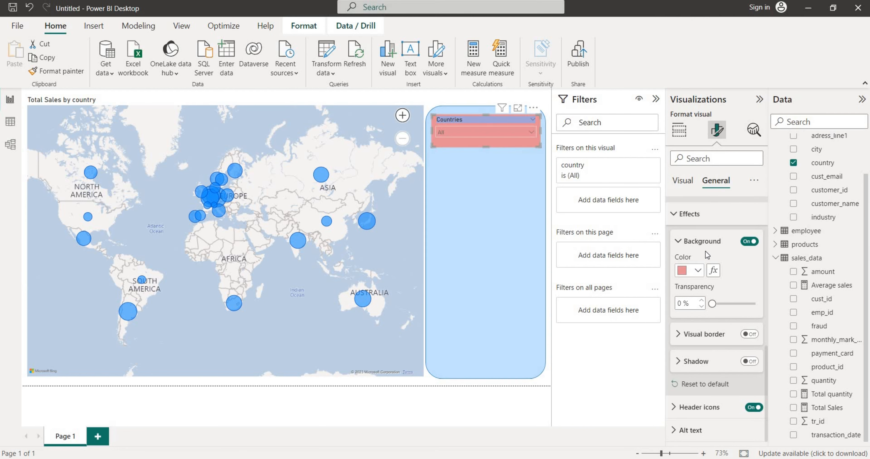
pyautogui.click(697, 270)
pyautogui.click(721, 184)
# Mix a custom light orange for the slicer's overall background, trying blue and green shades first.
pyautogui.click(697, 271)
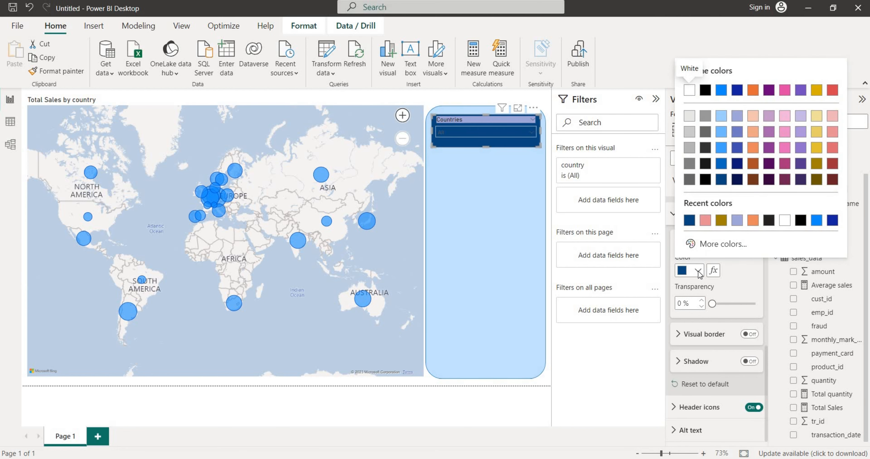
pyautogui.click(704, 244)
pyautogui.moveTo(790, 123); pyautogui.dragTo(726, 115)
pyautogui.click(749, 92)
pyautogui.click(775, 137)
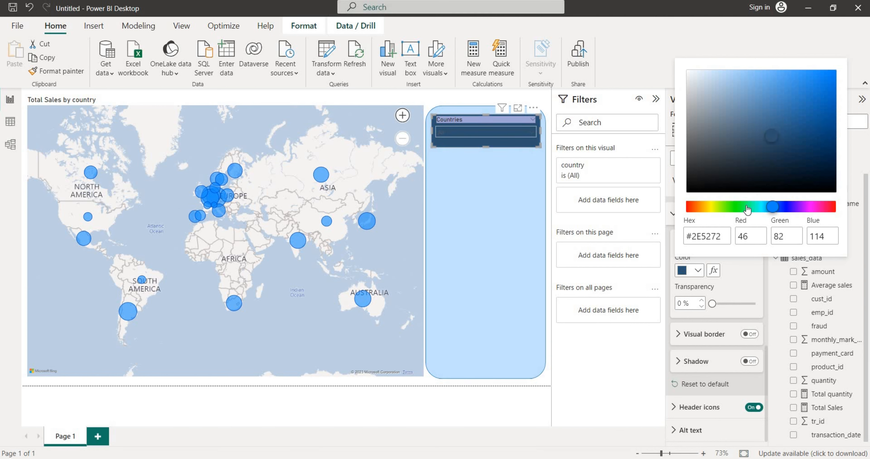
pyautogui.click(731, 207)
pyautogui.click(773, 82)
pyautogui.click(739, 79)
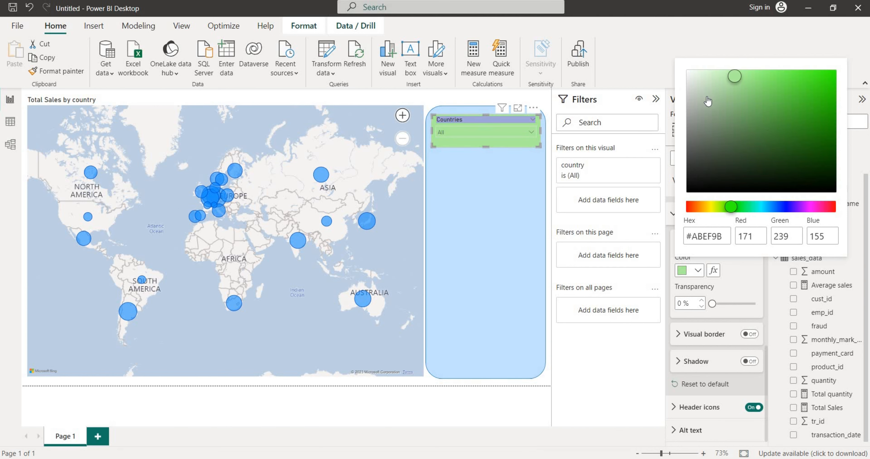
pyautogui.click(697, 207)
pyautogui.click(790, 82)
pyautogui.click(818, 111)
pyautogui.click(712, 91)
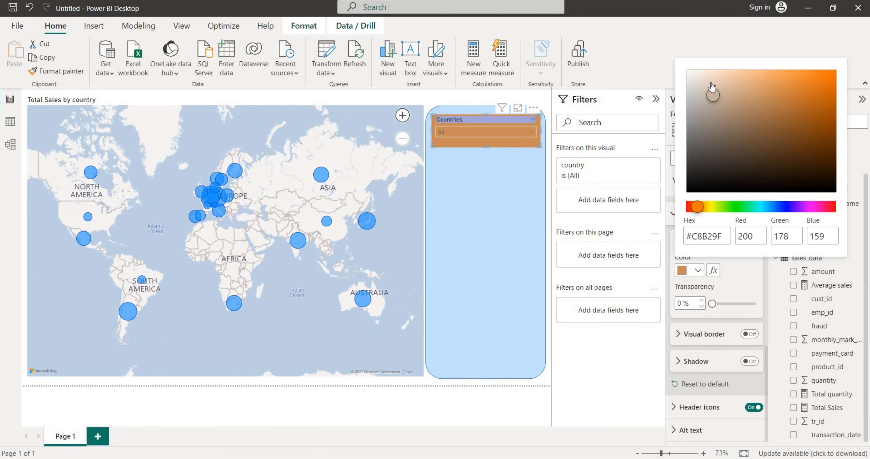
pyautogui.click(745, 77)
pyautogui.click(725, 293)
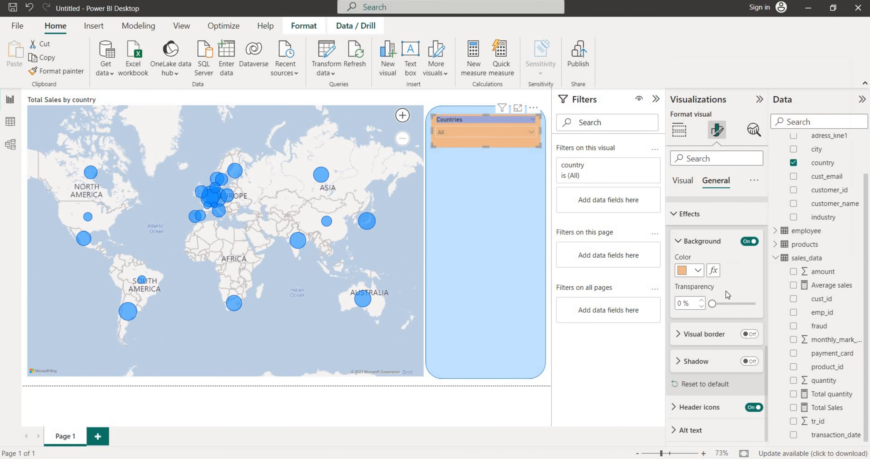
# Try white behind the slicer header, and replace it with a custom pale yellow background color.
pyautogui.click(684, 181)
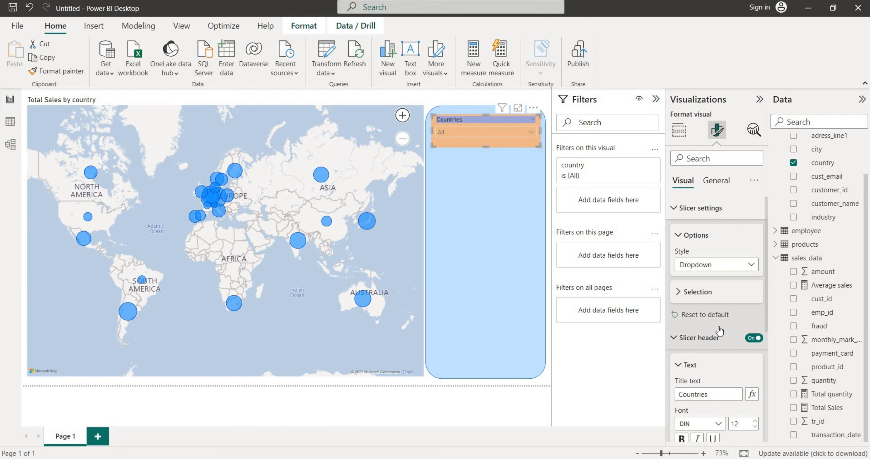
pyautogui.scroll(-5, 724, 313)
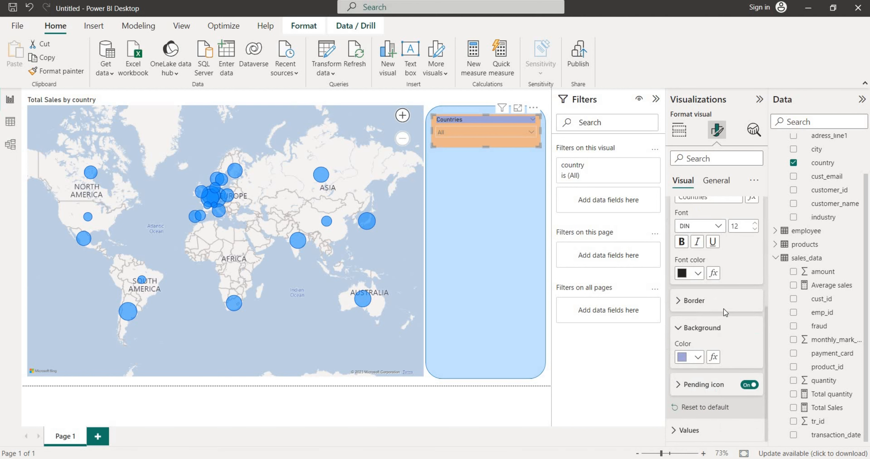
pyautogui.click(698, 357)
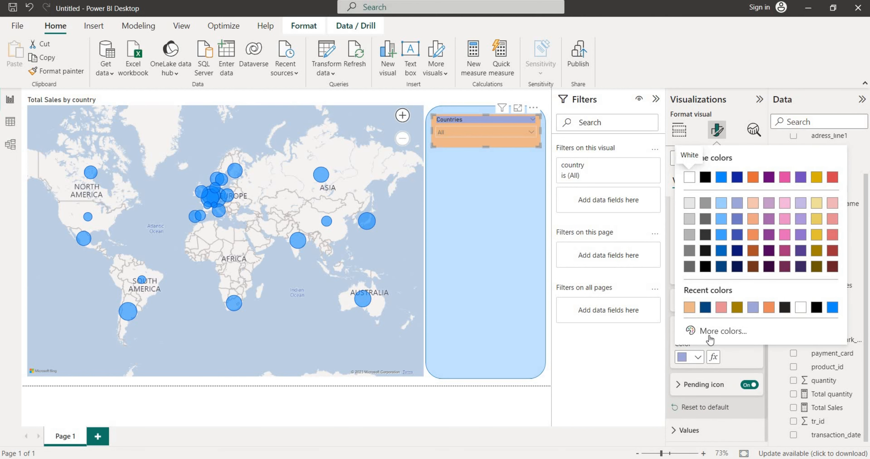
pyautogui.click(688, 176)
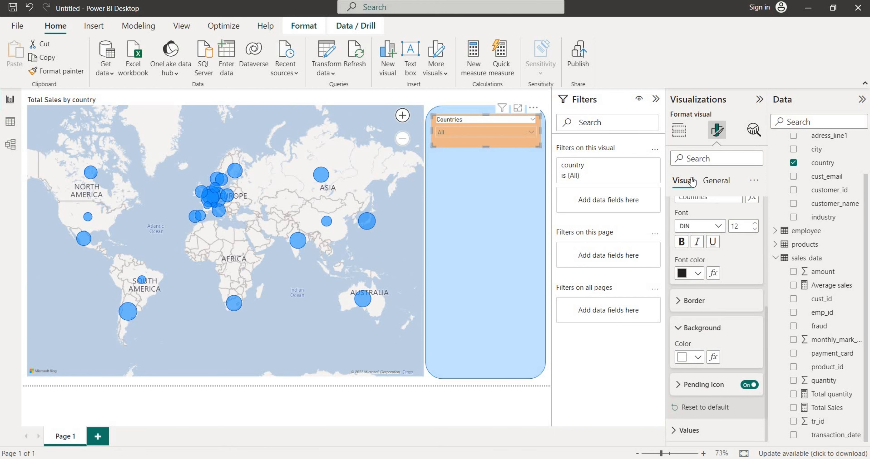
pyautogui.click(698, 358)
pyautogui.click(718, 334)
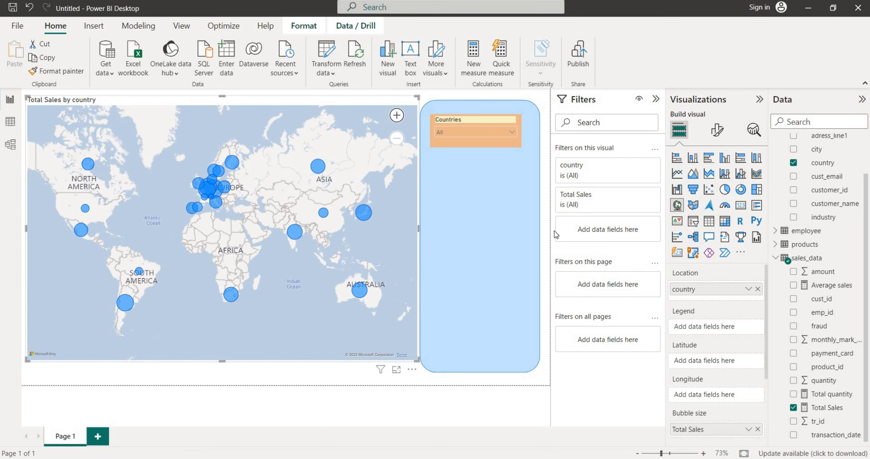
# Add a second, empty slicer to the report page.
pyautogui.click(415, 383)
pyautogui.click(693, 221)
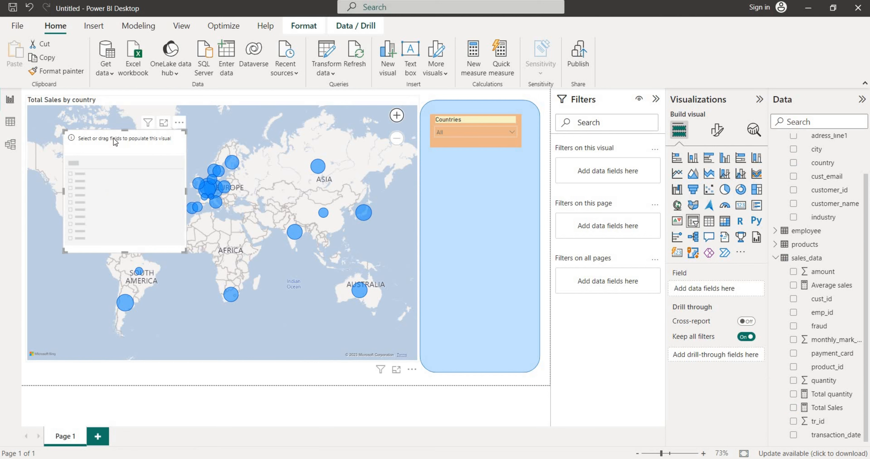
# Place the empty slicer on the blue panel below the Countries slicer and resize it to about the same width and a shorter height.
pyautogui.moveTo(114, 139); pyautogui.dragTo(473, 173)
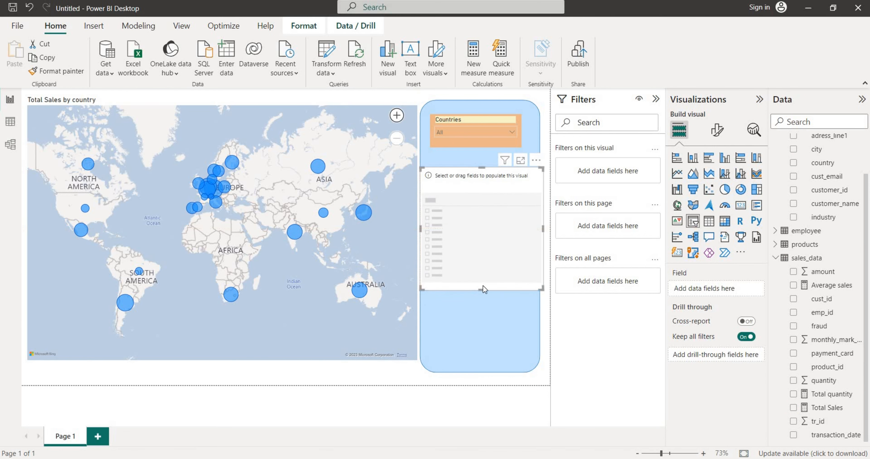
pyautogui.moveTo(481, 280); pyautogui.dragTo(489, 208)
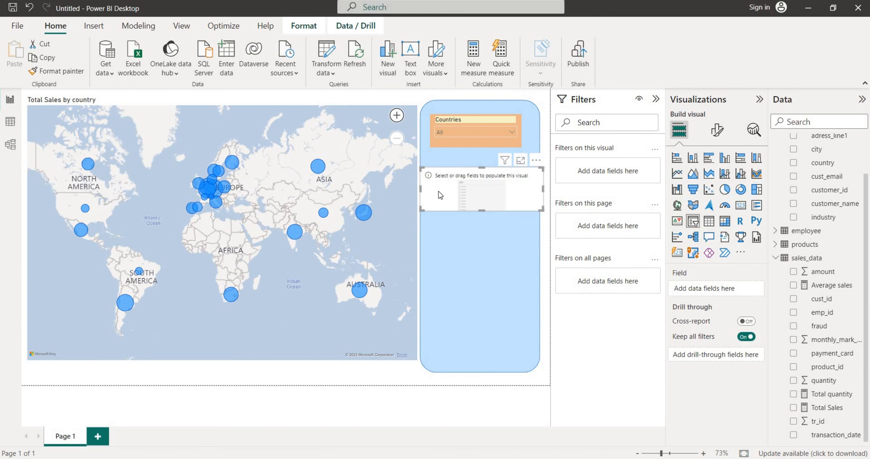
pyautogui.moveTo(423, 188); pyautogui.dragTo(430, 189)
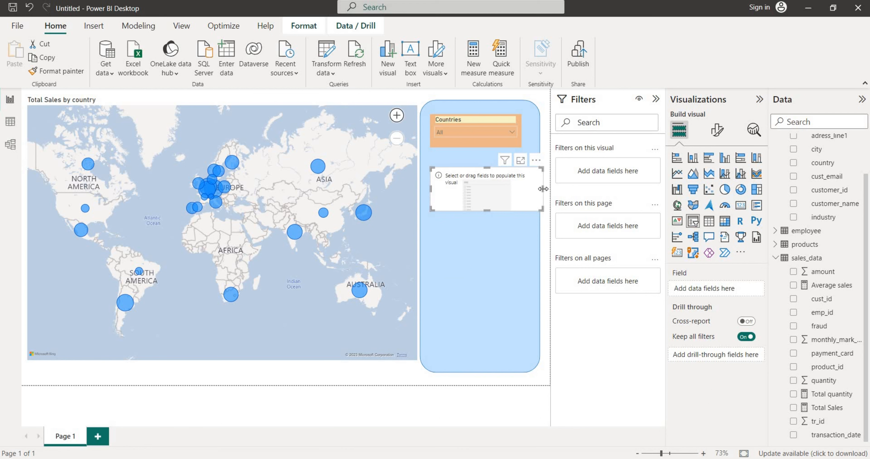
pyautogui.moveTo(543, 190); pyautogui.dragTo(524, 190)
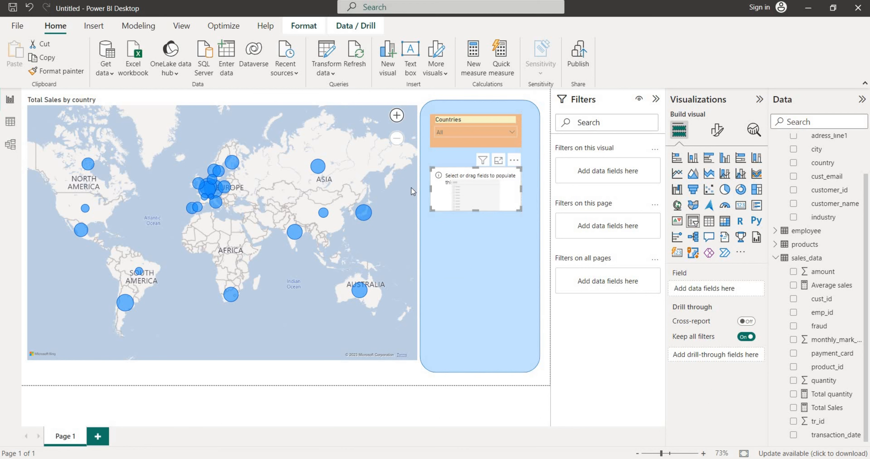
# Add the Date Hierarchy from calendar_tab to the Total Sales map to break its bubbles down by year.
pyautogui.click(355, 167)
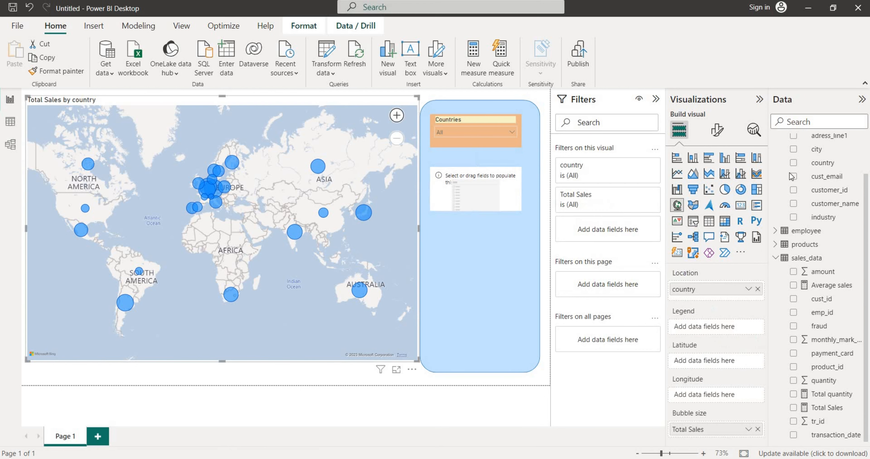
pyautogui.scroll(5, 862, 175)
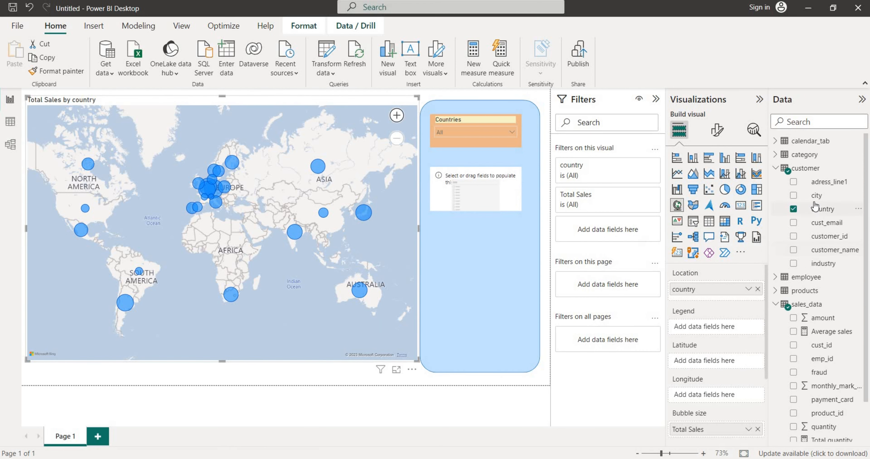
pyautogui.click(776, 141)
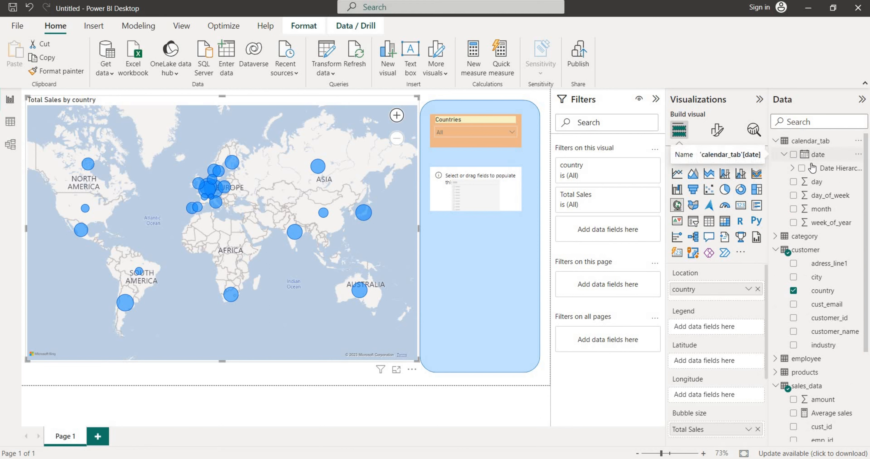
pyautogui.click(801, 168)
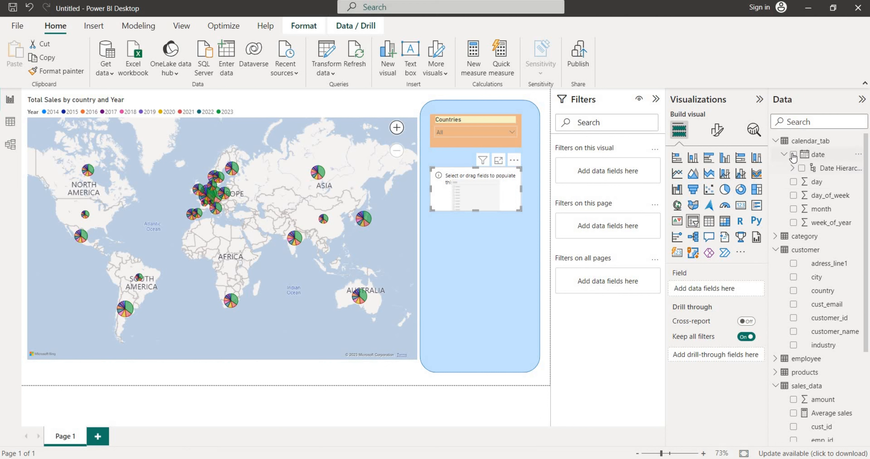
# Assign the calendar_tab date field to the empty slicer and narrow its range to 4/1/2016 through 1/22/2020.
pyautogui.moveTo(793, 157); pyautogui.dragTo(506, 193)
pyautogui.moveTo(449, 198); pyautogui.dragTo(452, 191)
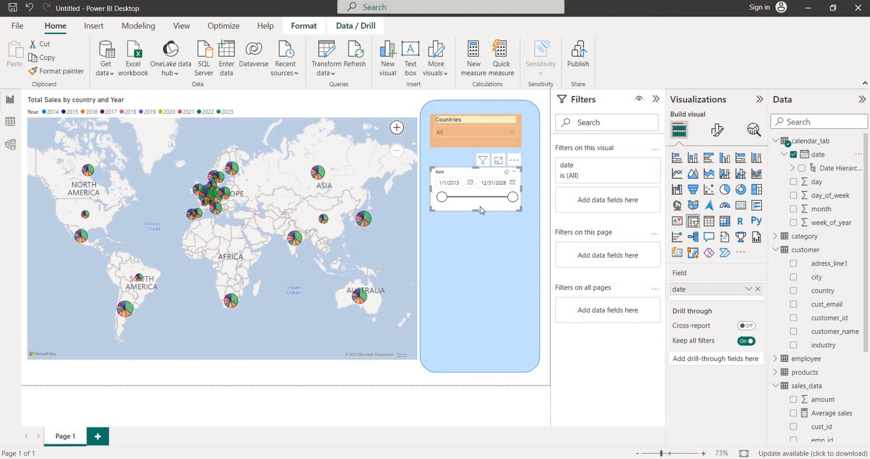
pyautogui.moveTo(449, 200); pyautogui.dragTo(477, 200)
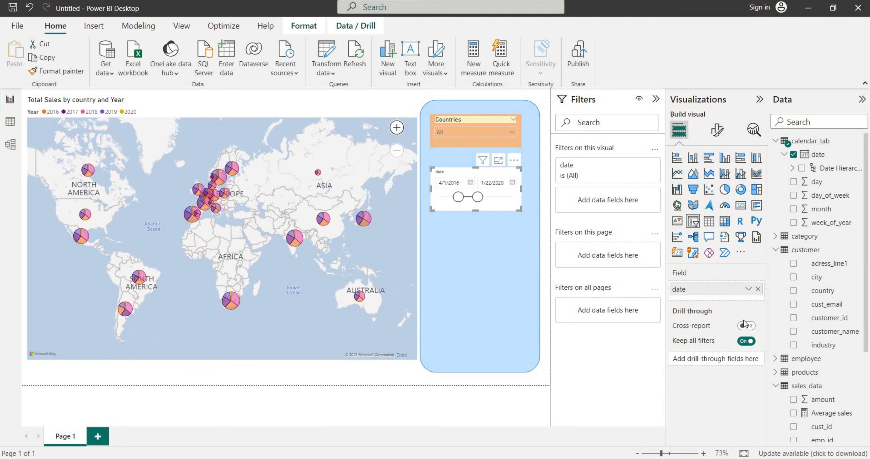
# Set the date slicer's header title text to "Date Range".
pyautogui.click(716, 135)
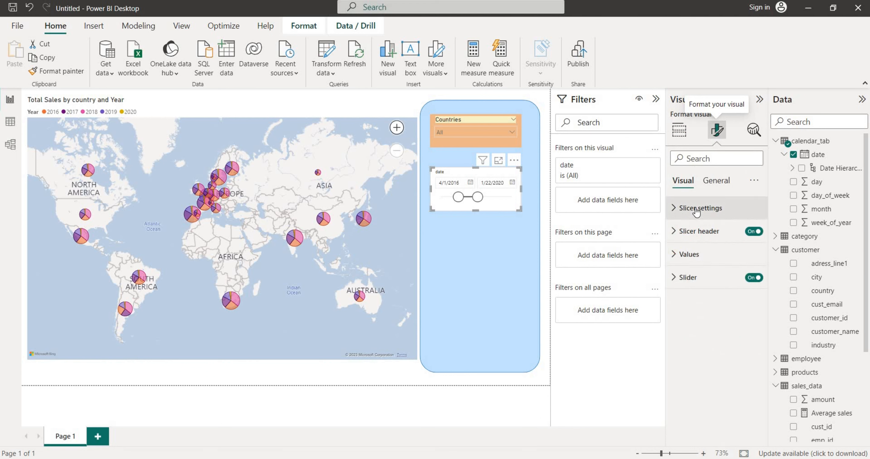
pyautogui.click(675, 209)
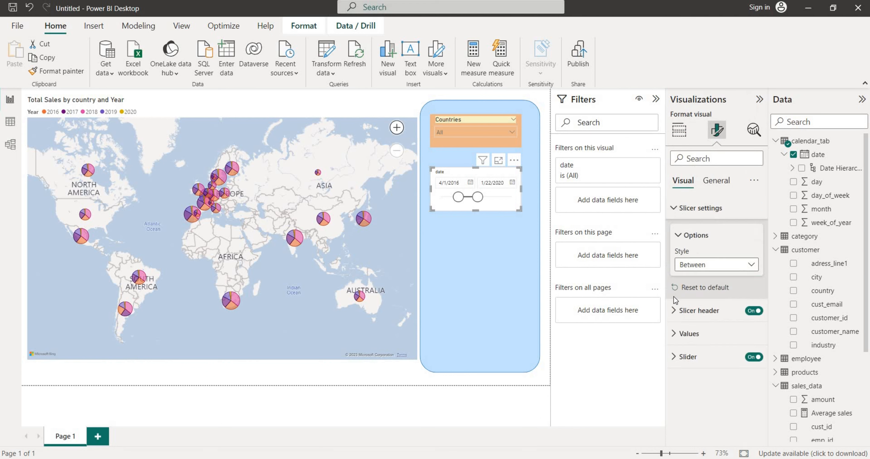
pyautogui.click(673, 310)
pyautogui.scroll(-2, 699, 300)
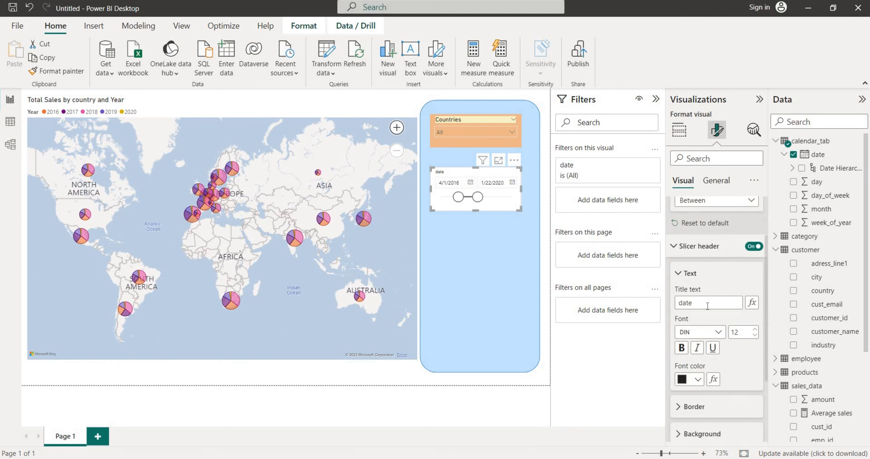
pyautogui.doubleClick(705, 303)
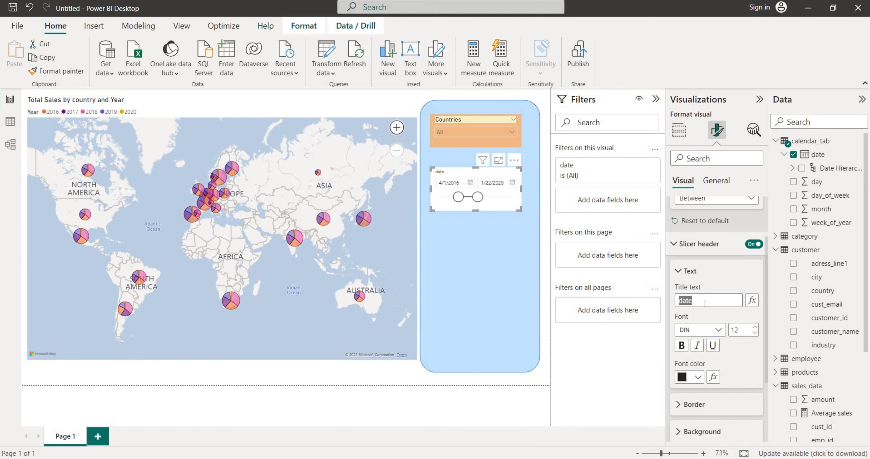
pyautogui.write('Da')
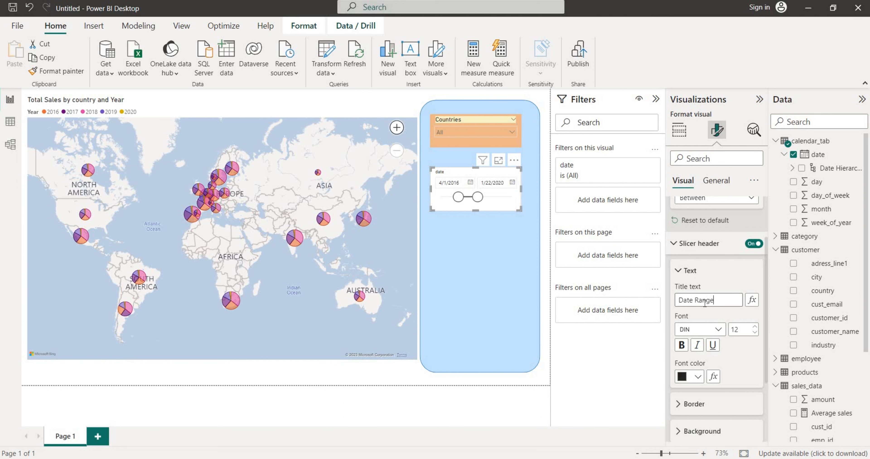
pyautogui.press('Return')
# Copy the hex code #EEB88A of the Countries slicer's background color.
pyautogui.moveTo(767, 339); pyautogui.dragTo(763, 375)
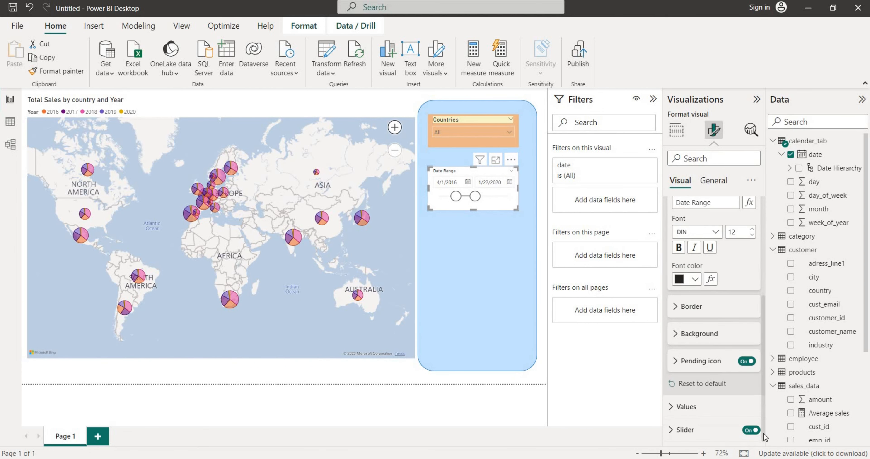
pyautogui.click(713, 181)
pyautogui.click(464, 146)
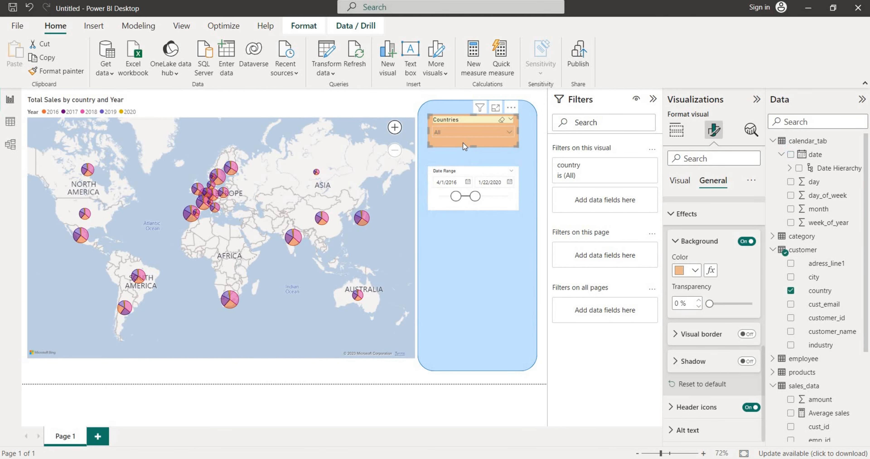
pyautogui.click(695, 271)
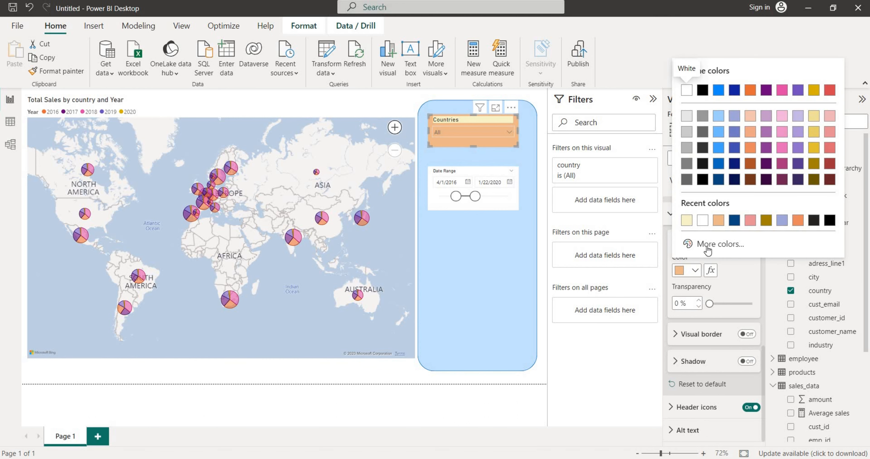
pyautogui.click(707, 249)
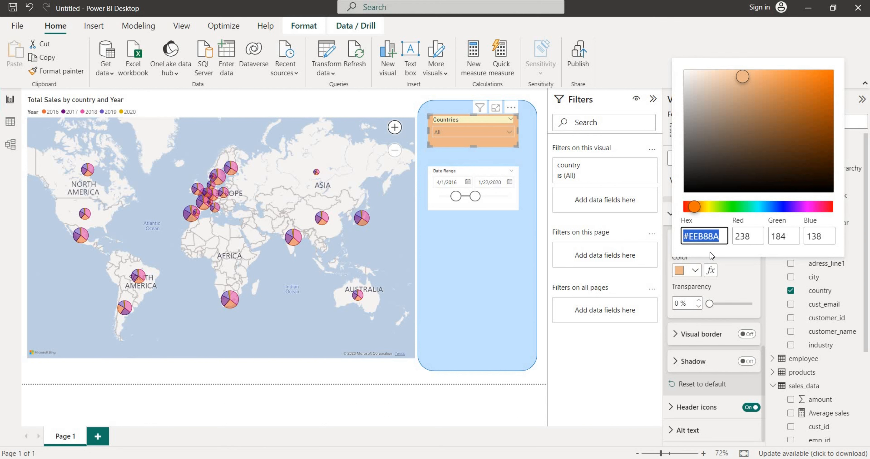
pyautogui.click(510, 230)
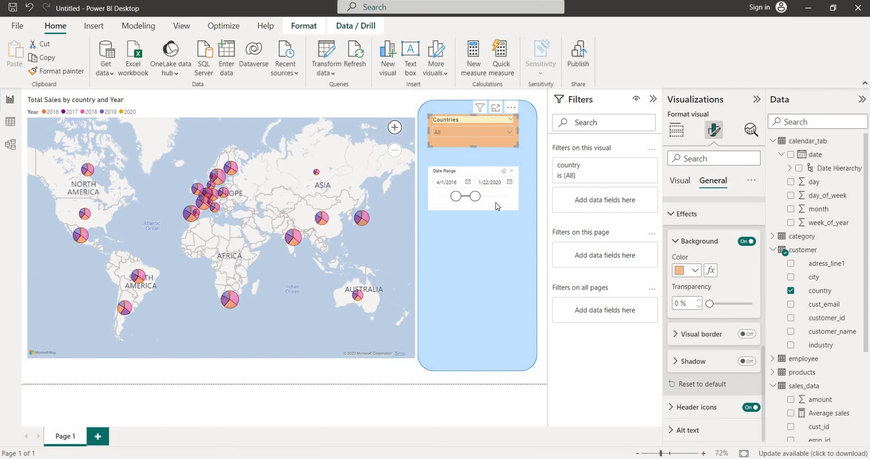
# Set the Date Range slicer's background color to #EEB88A and deselect everything on the canvas.
pyautogui.click(503, 204)
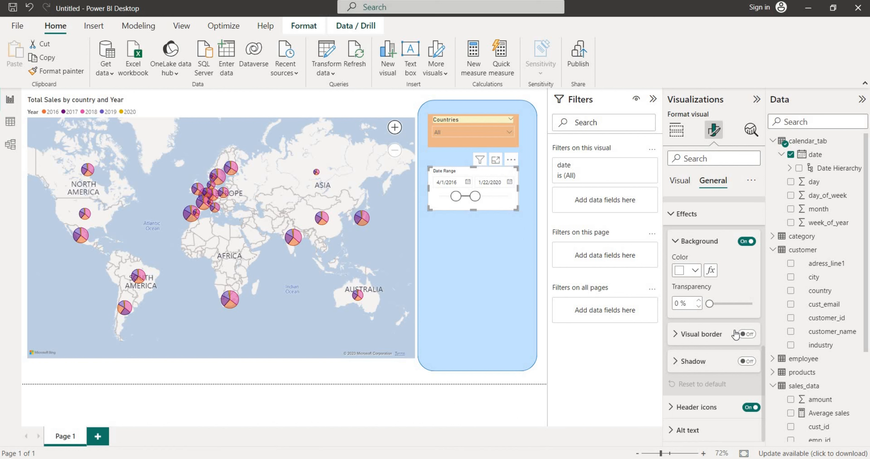
pyautogui.click(694, 271)
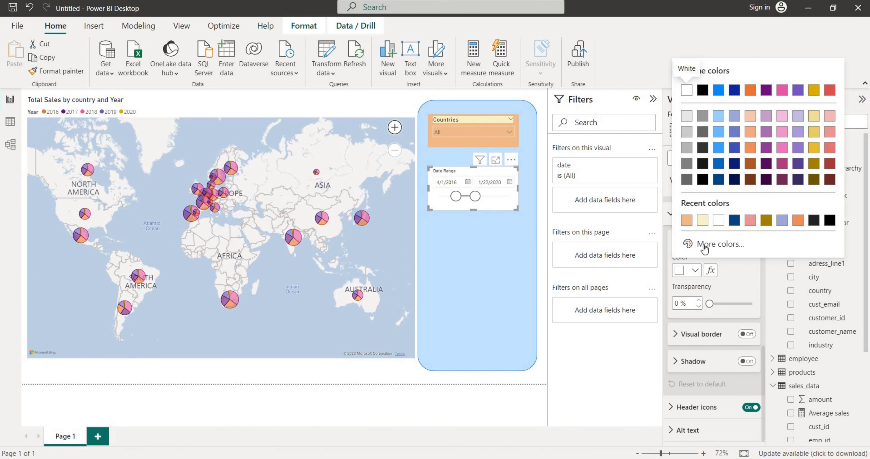
pyautogui.click(715, 243)
pyautogui.write('#EEB88A')
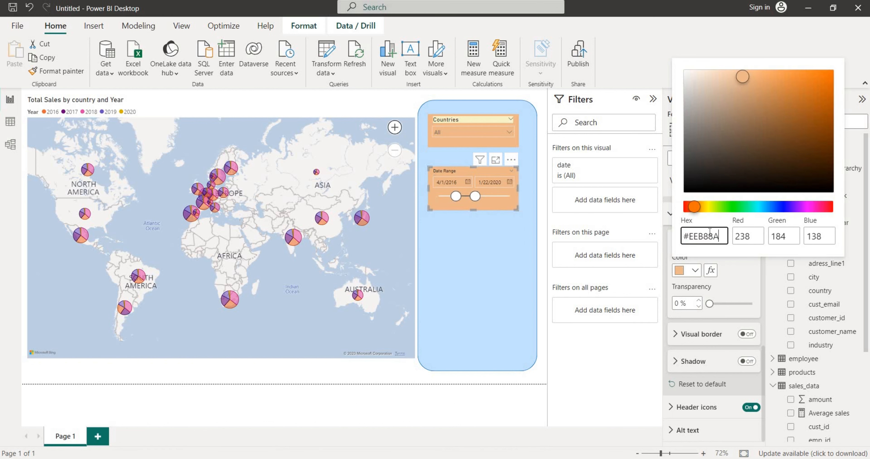
pyautogui.click(599, 346)
pyautogui.click(510, 174)
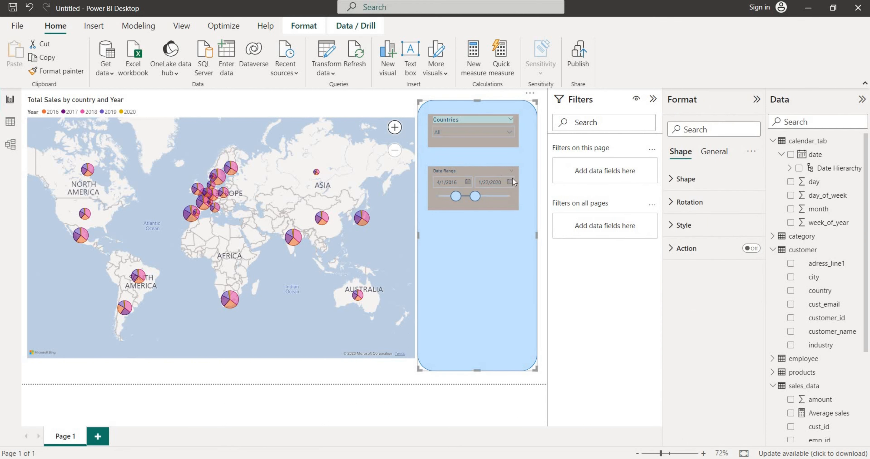
pyautogui.click(351, 376)
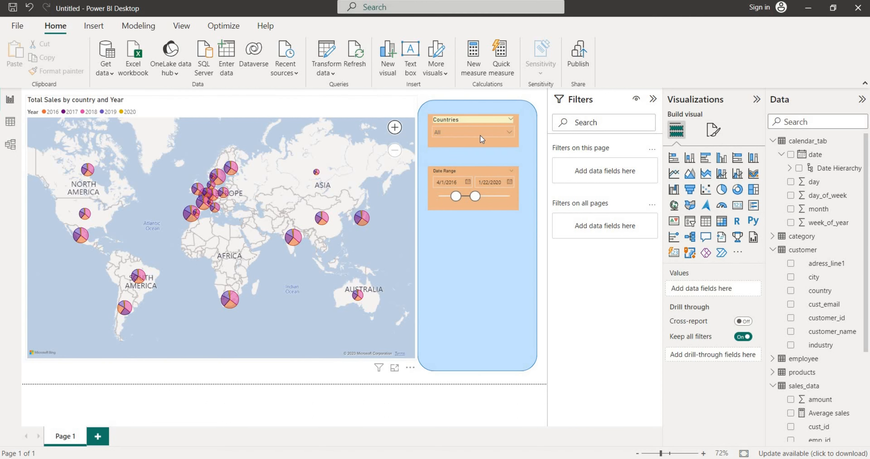
# Change the Countries slicer's header background to the recently used light orange that matches the slicer body.
pyautogui.click(454, 120)
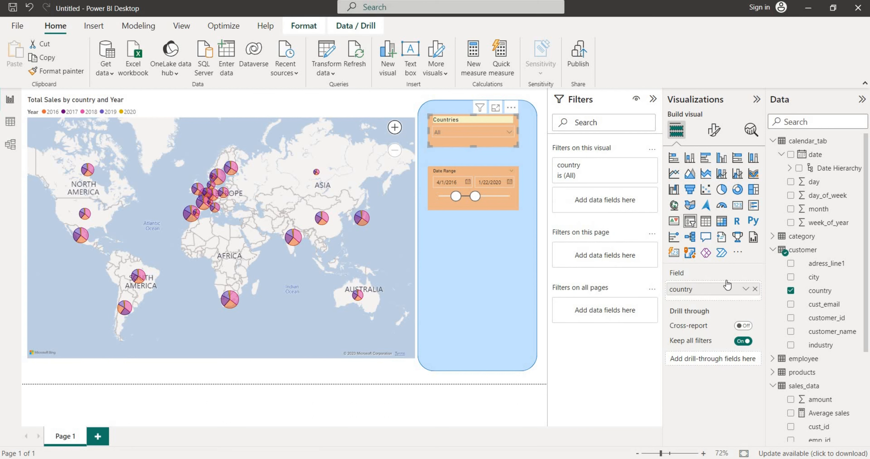
pyautogui.click(713, 130)
pyautogui.click(677, 208)
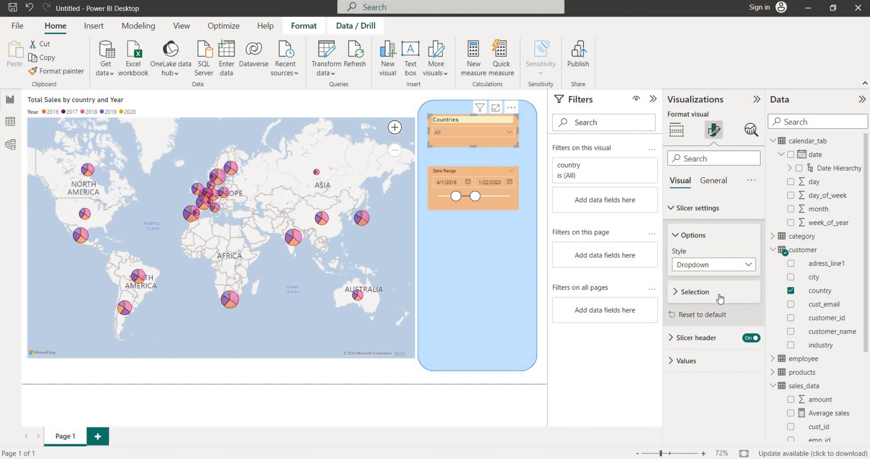
pyautogui.click(671, 339)
pyautogui.scroll(-5, 765, 305)
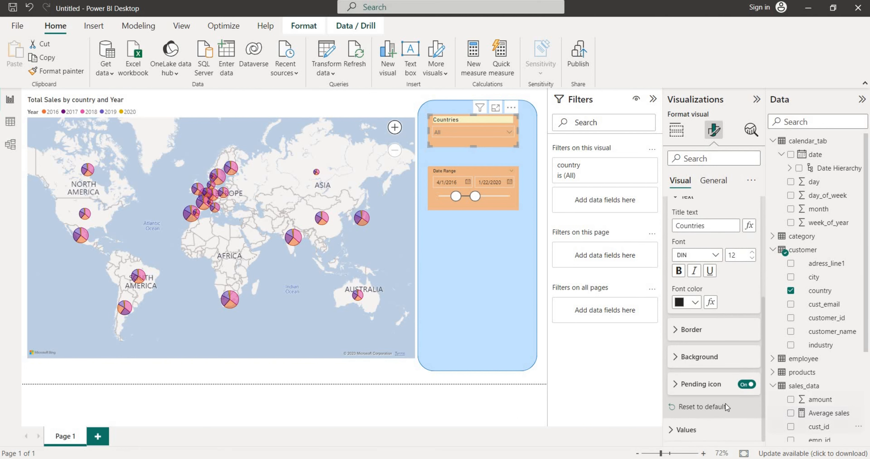
pyautogui.click(679, 357)
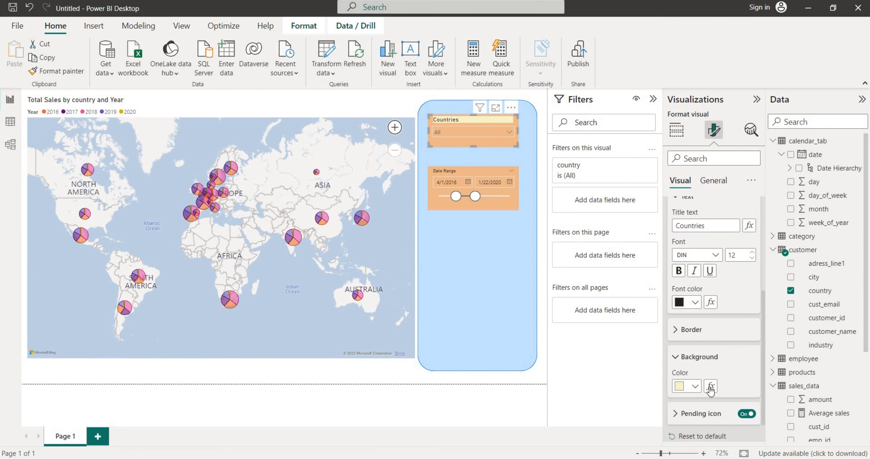
pyautogui.click(695, 386)
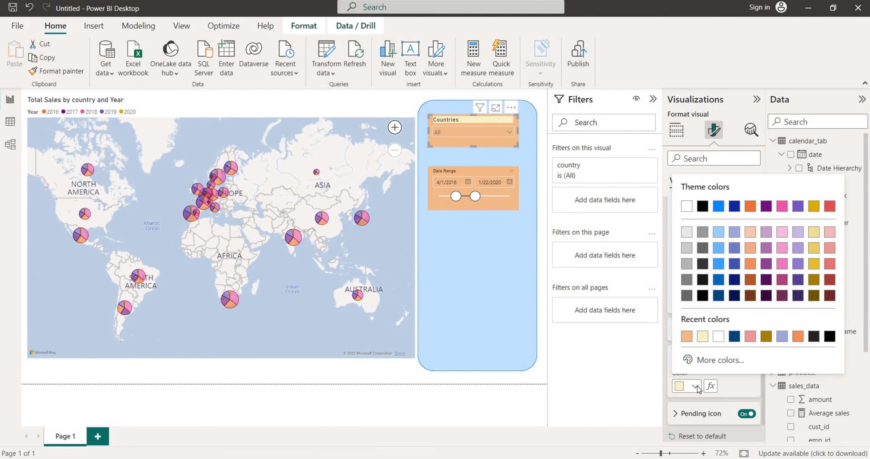
pyautogui.click(686, 338)
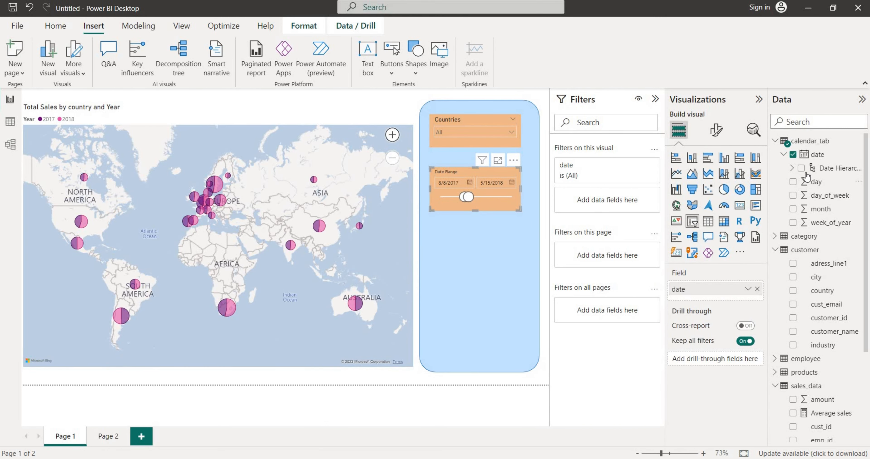
# Remove the date field from the Date Range slicer and show the calendar_tab table in the data view.
pyautogui.click(792, 155)
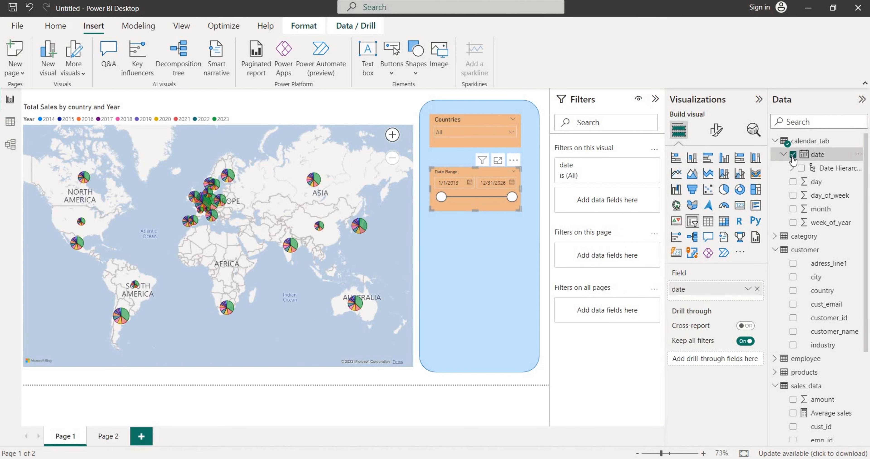
pyautogui.click(10, 122)
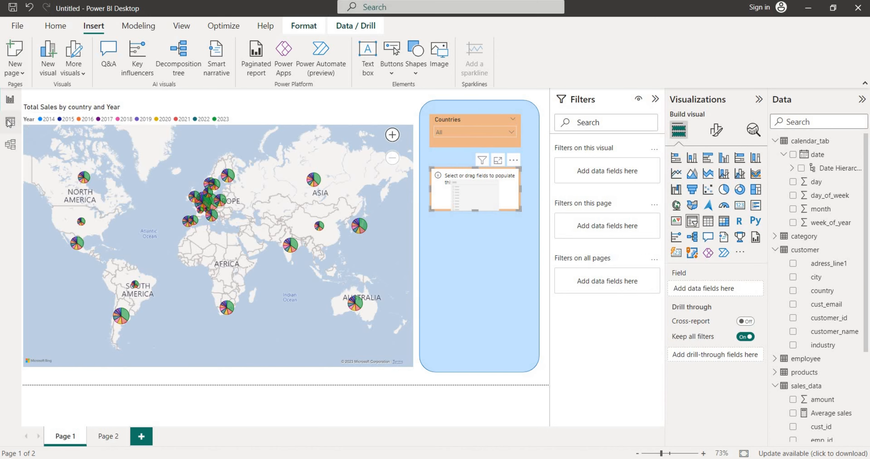
pyautogui.click(741, 146)
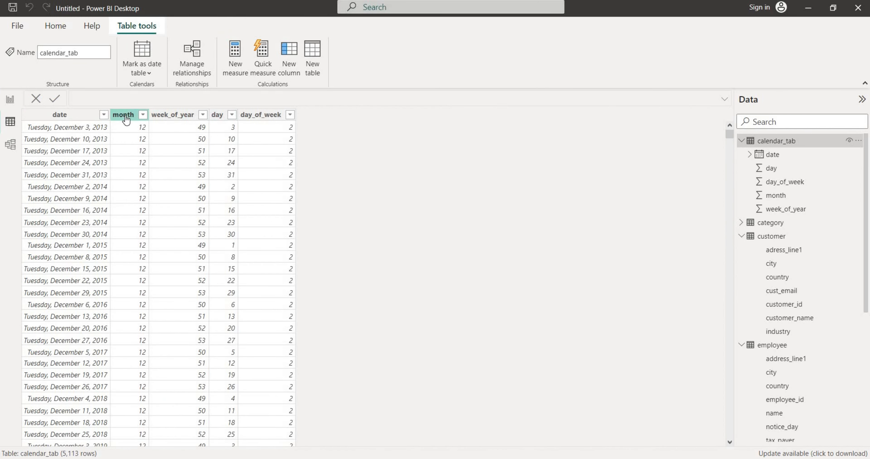
# Add a new calculated column to the calendar_tab table and name it year.
pyautogui.click(89, 115)
pyautogui.rightClick(85, 115)
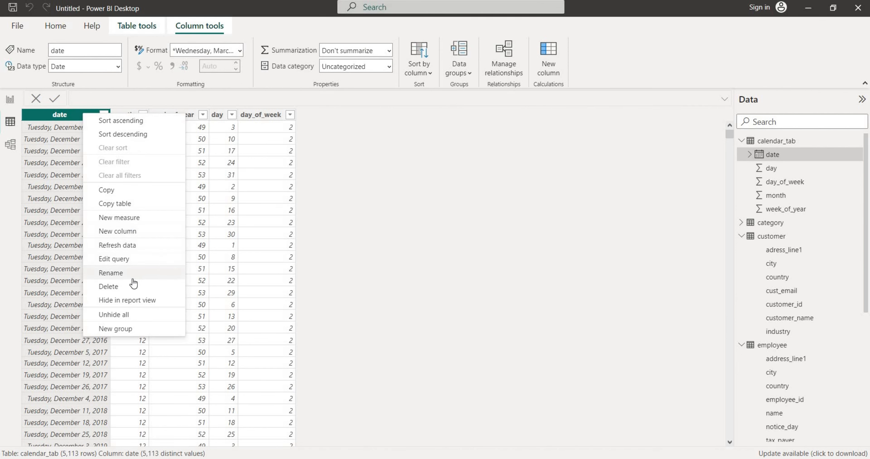
pyautogui.click(140, 232)
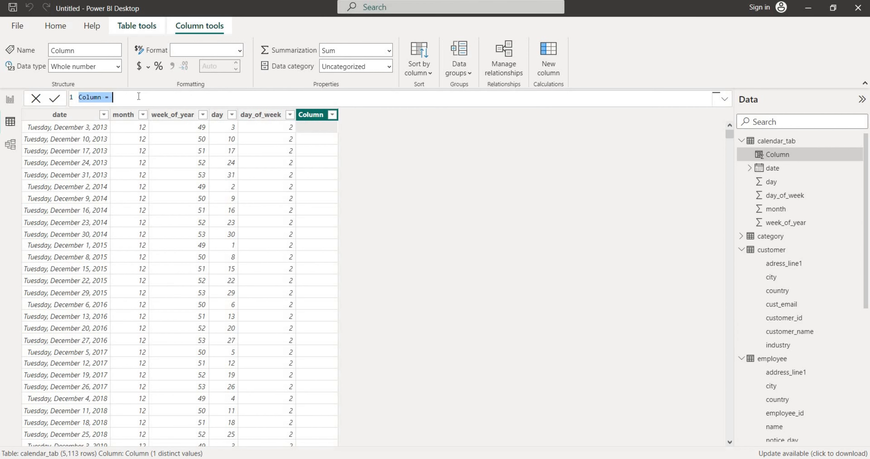
pyautogui.click(97, 98)
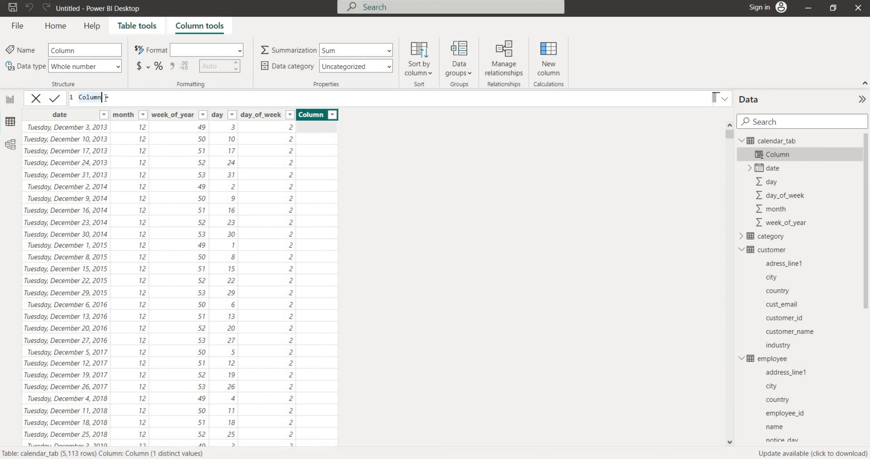
pyautogui.hotkey('ctrl', 'shift', 'Left')
pyautogui.write('ear')
# Define the year column with the formula YEAR(calendar_tab[date]) and commit it.
pyautogui.click(105, 98)
pyautogui.write('year')
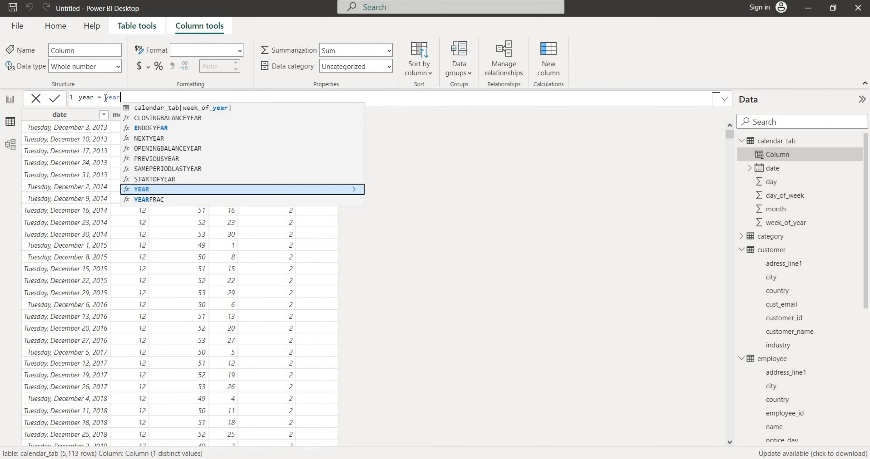
pyautogui.press('Tab')
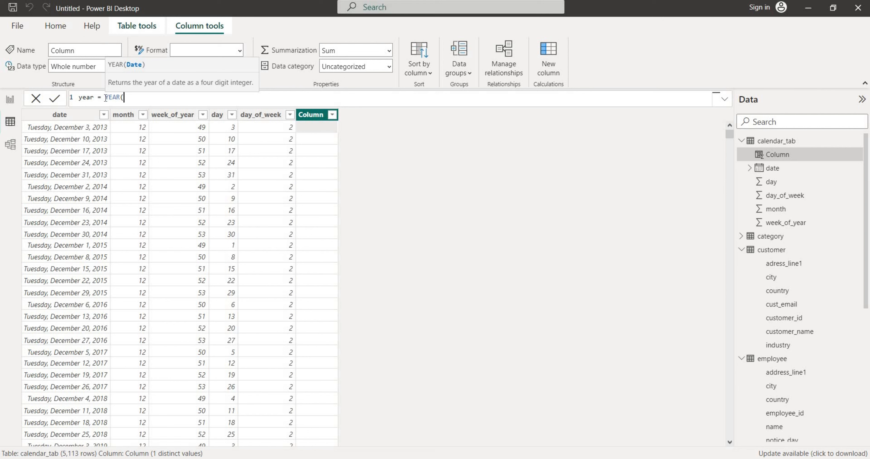
pyautogui.write('s')
pyautogui.press('BackSpace')
pyautogui.write('cal')
pyautogui.press('Down')
pyautogui.press('Down')
pyautogui.press('Down')
pyautogui.press('Down')
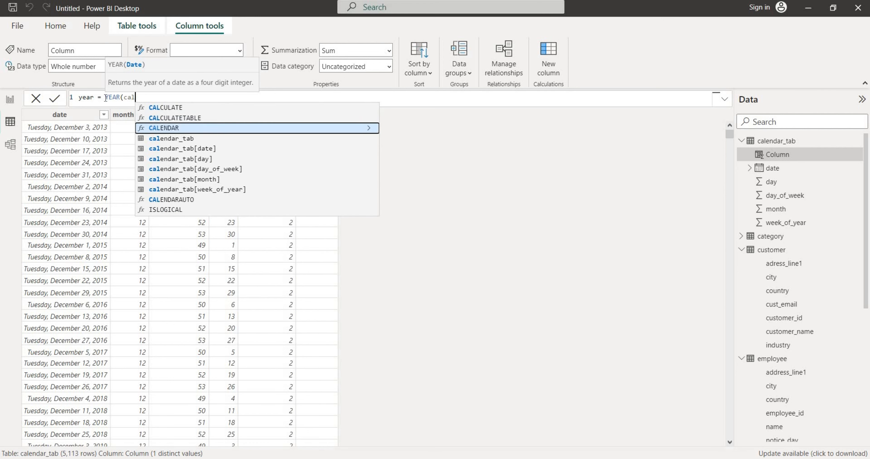
pyautogui.press('Tab')
pyautogui.write(')')
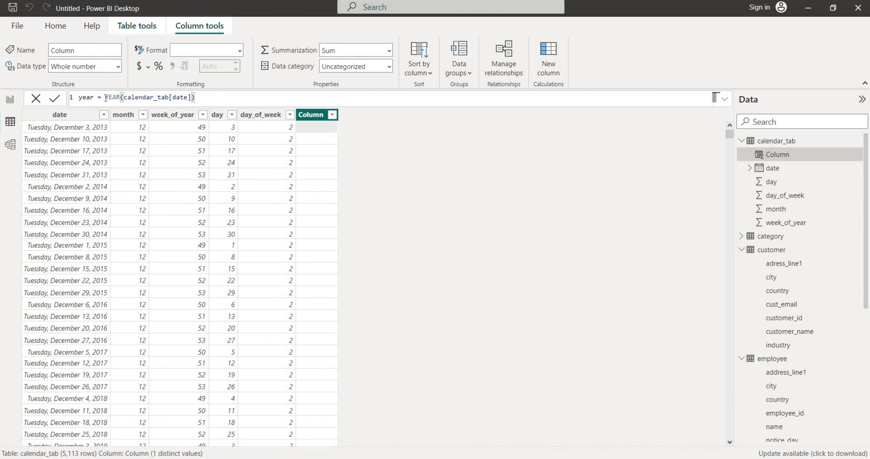
pyautogui.press('Return')
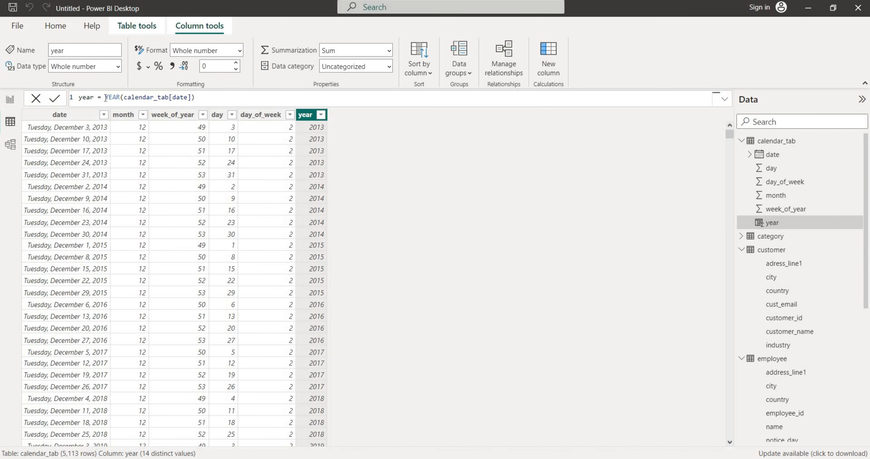
# In the report view, assign calendar_tab's year field to the Date Range slicer and narrow its range to 2017–2017.
pyautogui.click(13, 107)
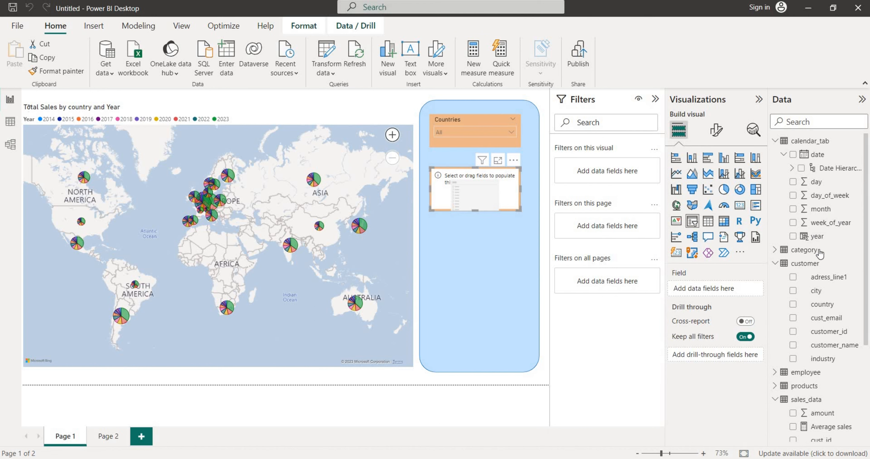
pyautogui.click(793, 237)
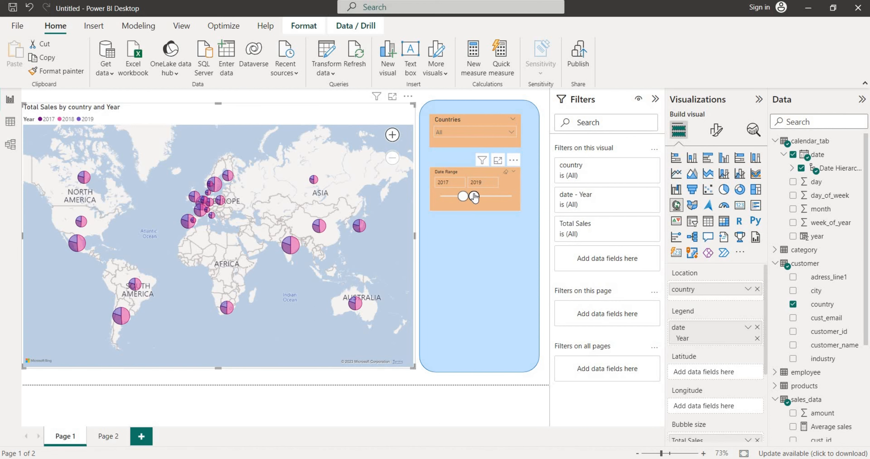
pyautogui.moveTo(474, 196); pyautogui.dragTo(462, 197)
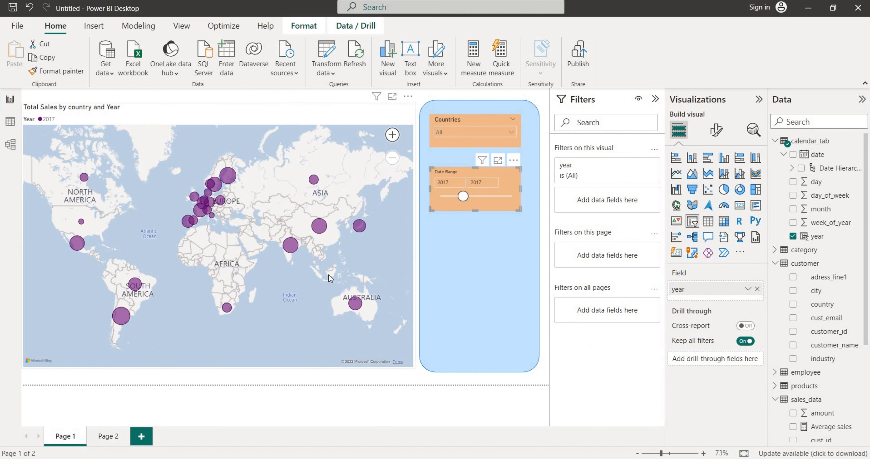
# Select Argentina in the Countries slicer to test filtering the sales map by country.
pyautogui.click(484, 141)
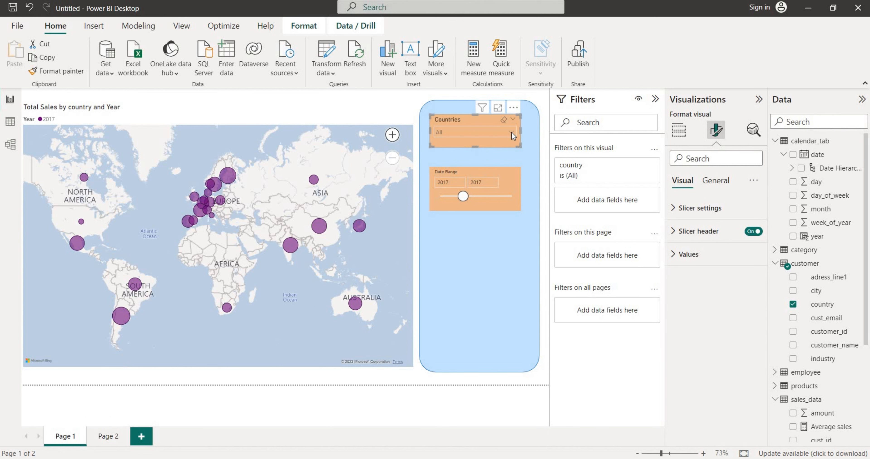
pyautogui.click(511, 132)
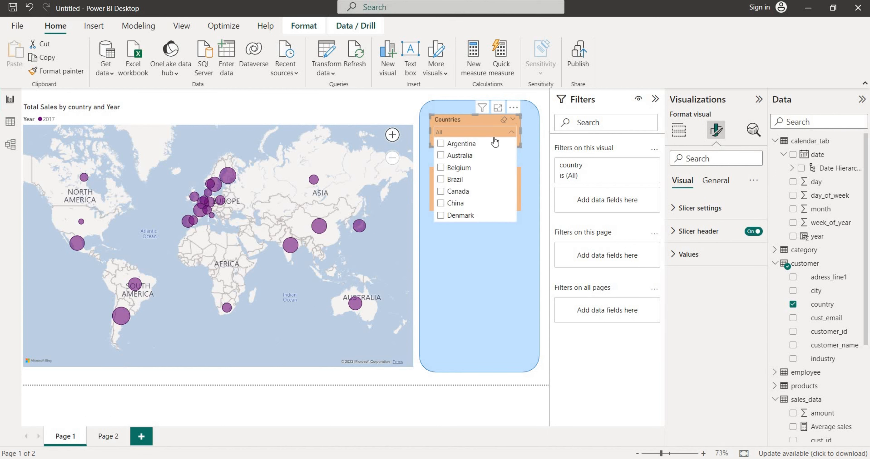
pyautogui.click(444, 146)
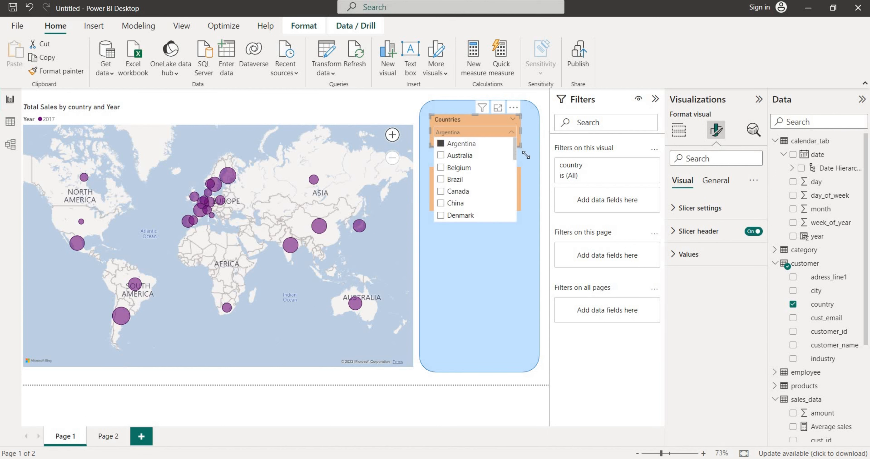
pyautogui.click(532, 181)
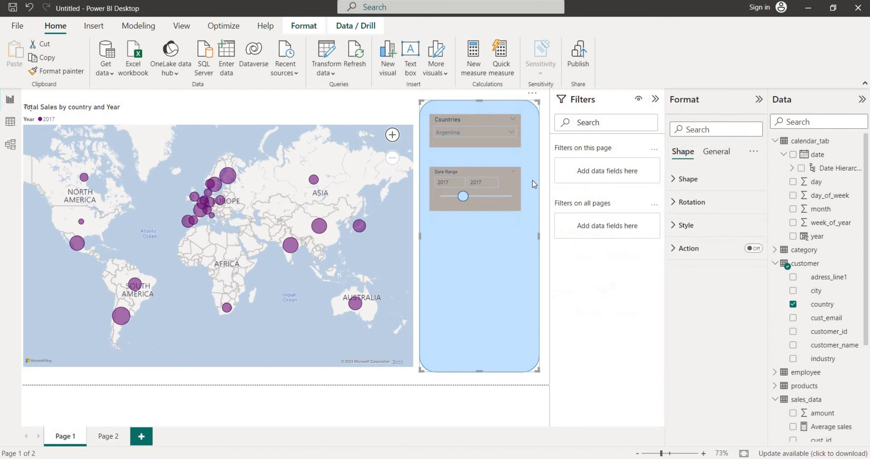
pyautogui.click(321, 228)
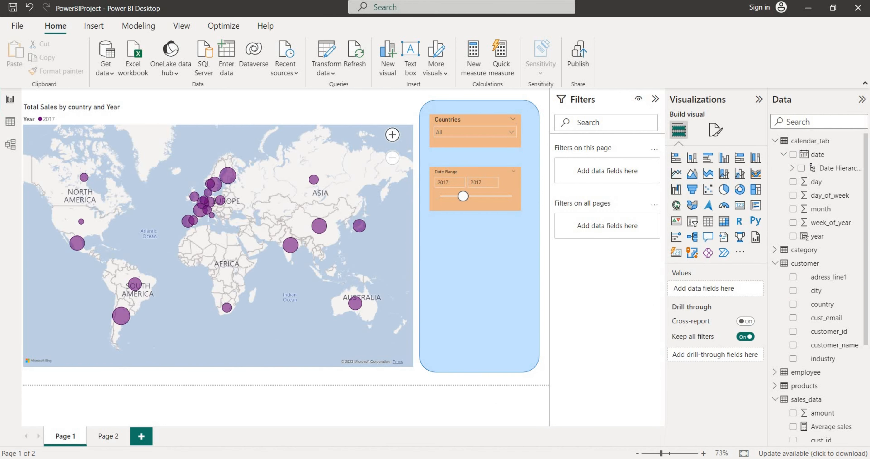
# Insert a stacked column chart on Page 2 and enlarge it to cover most of the page.
pyautogui.click(106, 439)
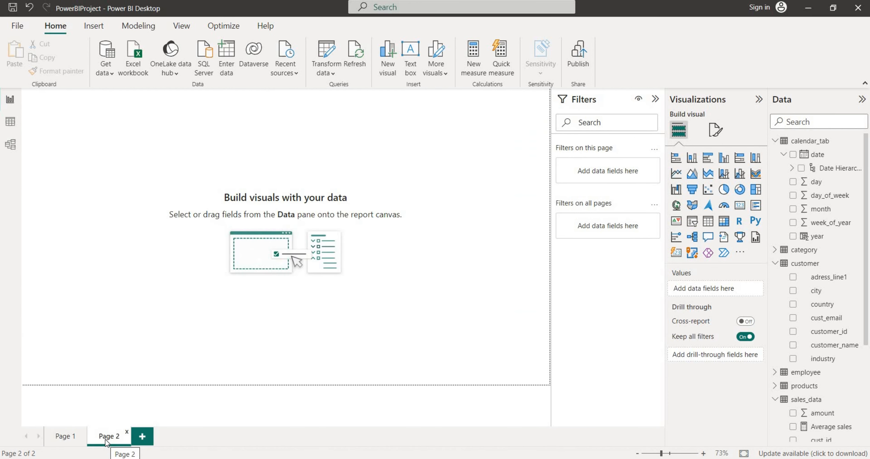
pyautogui.click(698, 162)
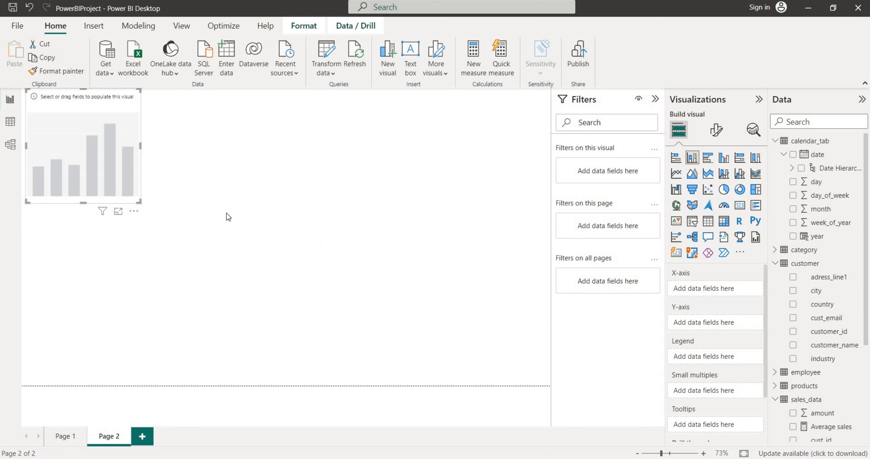
pyautogui.moveTo(140, 203); pyautogui.dragTo(410, 332)
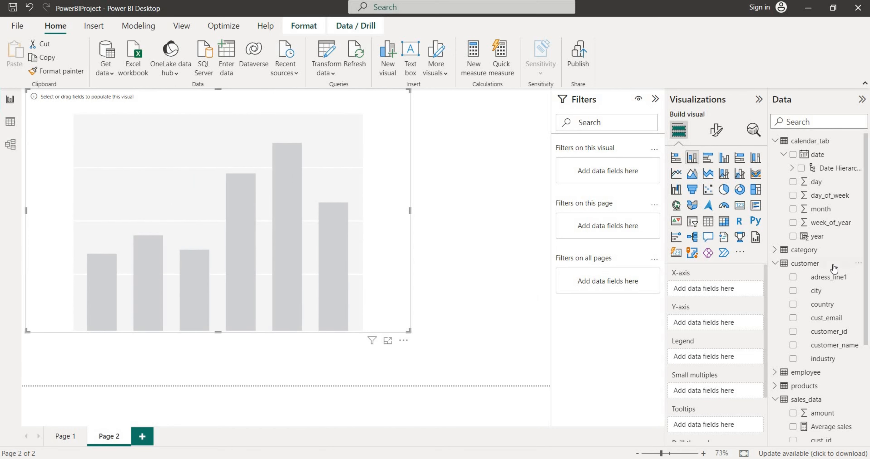
# Assign the customer table's country field to the column chart's X-axis.
pyautogui.scroll(-4, 834, 268)
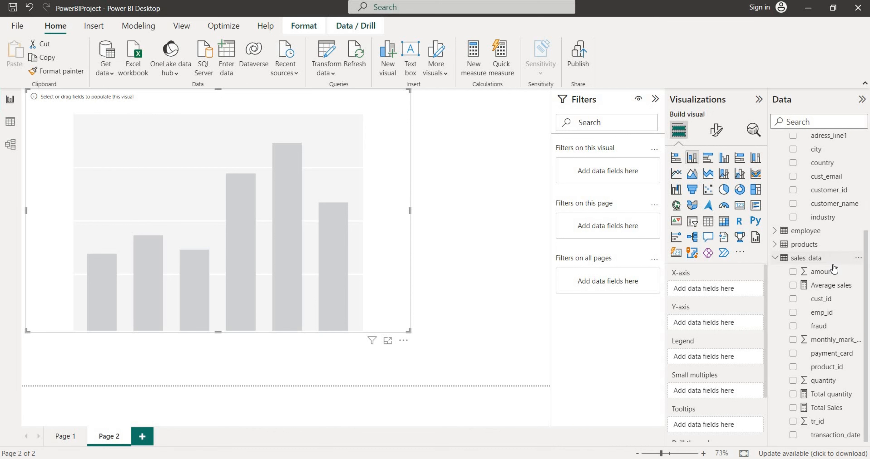
pyautogui.scroll(3, 834, 287)
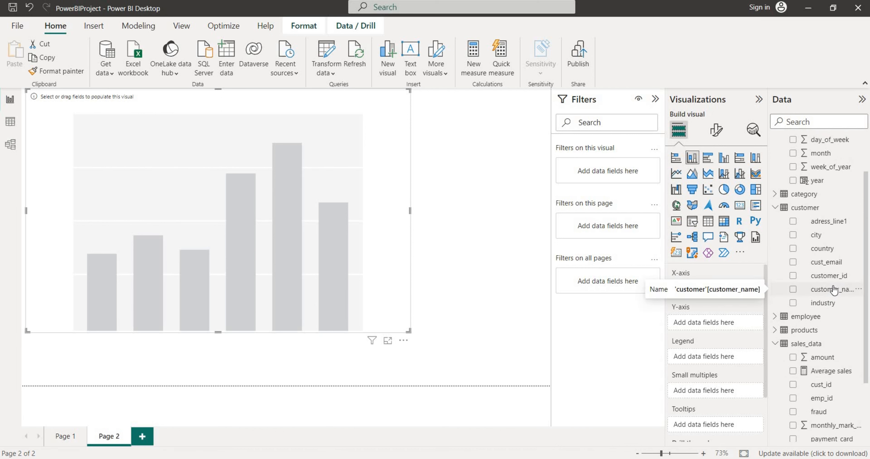
pyautogui.scroll(2, 834, 290)
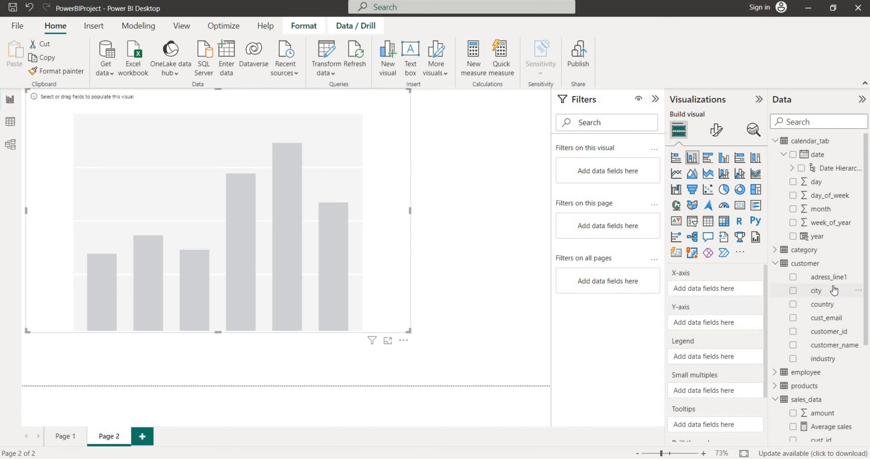
pyautogui.scroll(-2, 834, 290)
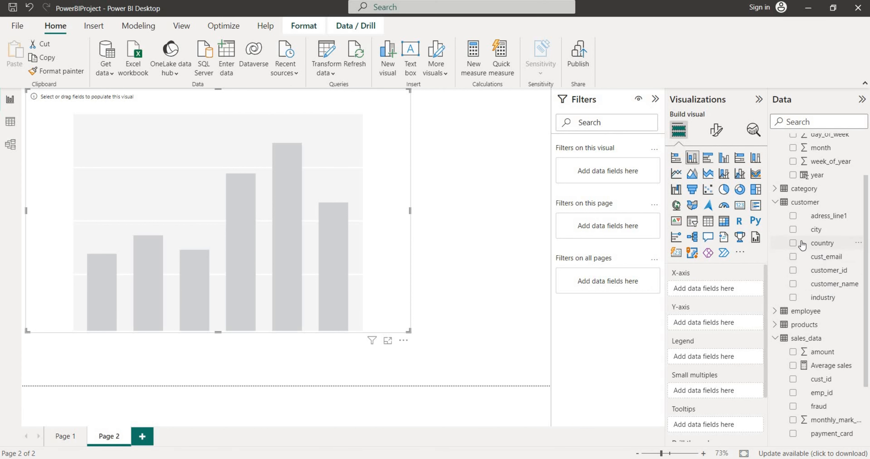
pyautogui.moveTo(802, 245); pyautogui.dragTo(726, 288)
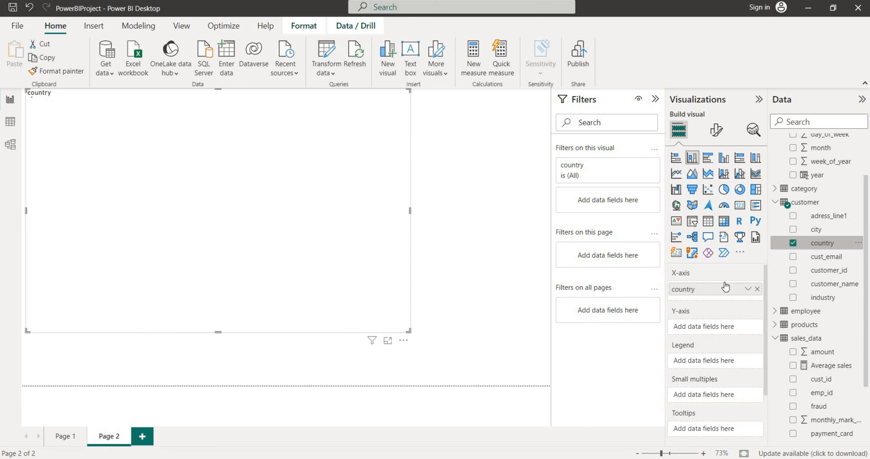
# Put the Total Sales measure on the chart's Y-axis and use calendar_tab's year field as its legend.
pyautogui.scroll(-3, 825, 317)
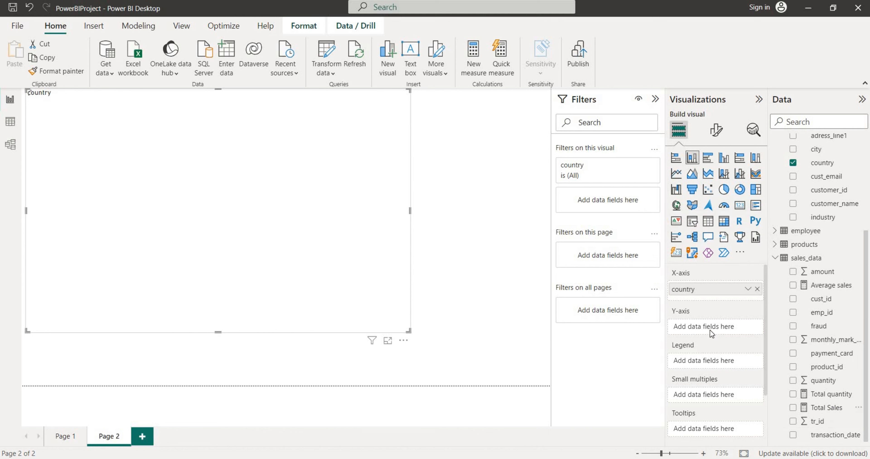
pyautogui.moveTo(710, 330); pyautogui.dragTo(709, 330)
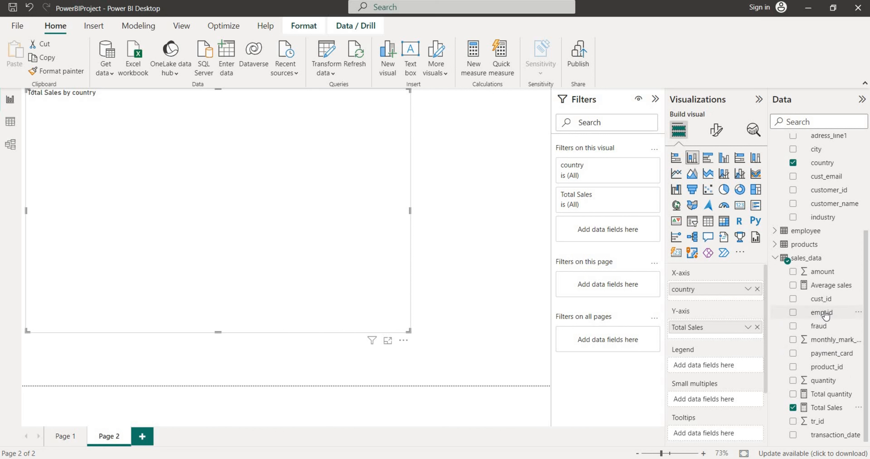
pyautogui.scroll(5, 825, 315)
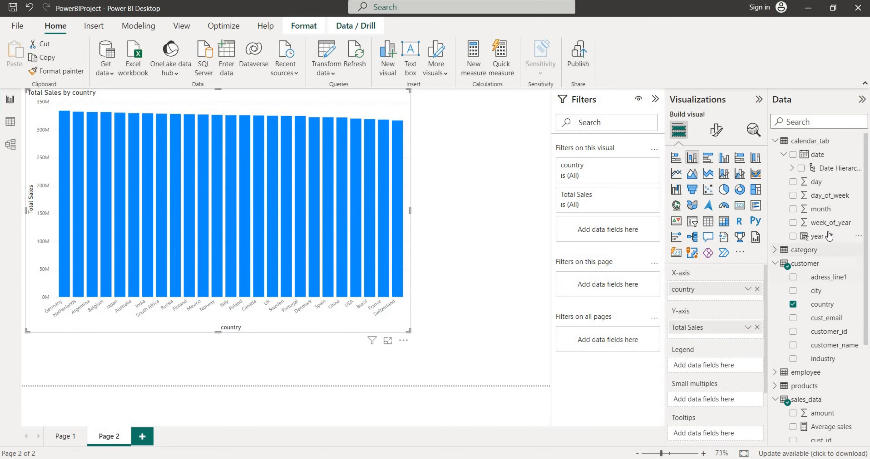
pyautogui.moveTo(828, 237); pyautogui.dragTo(702, 367)
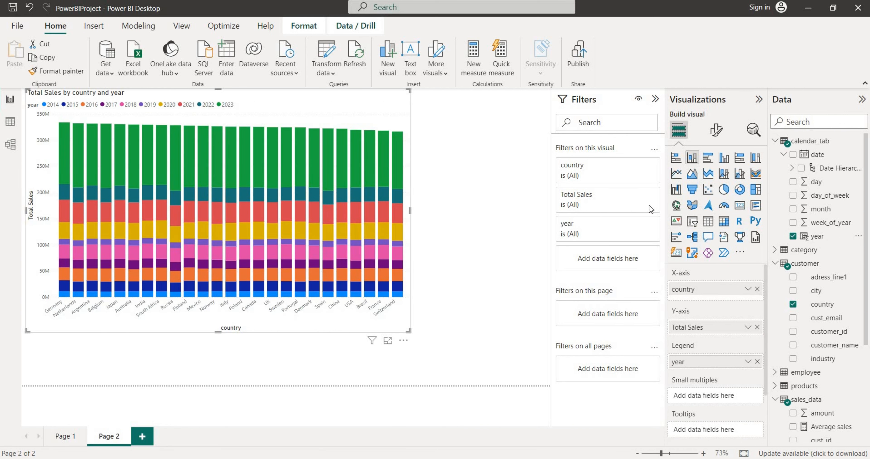
# Add a slicer for calendar_tab's year field beside the column chart, shortened and shifted slightly down the page.
pyautogui.click(479, 203)
pyautogui.click(691, 221)
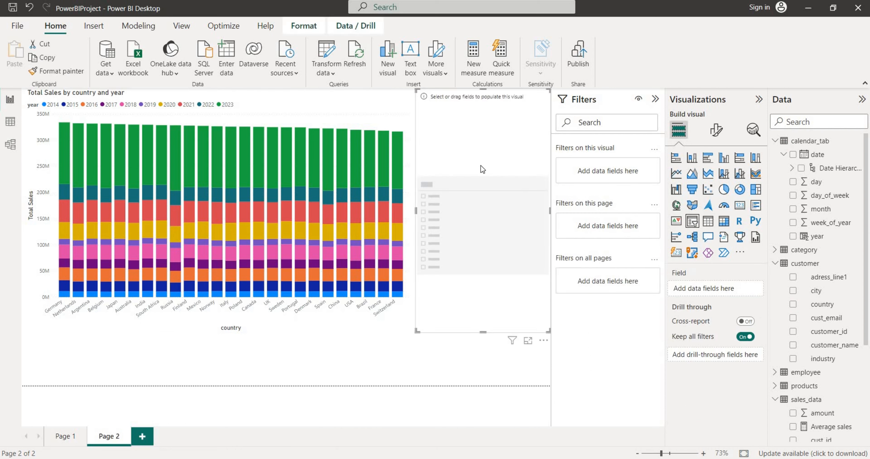
pyautogui.moveTo(486, 332); pyautogui.dragTo(490, 165)
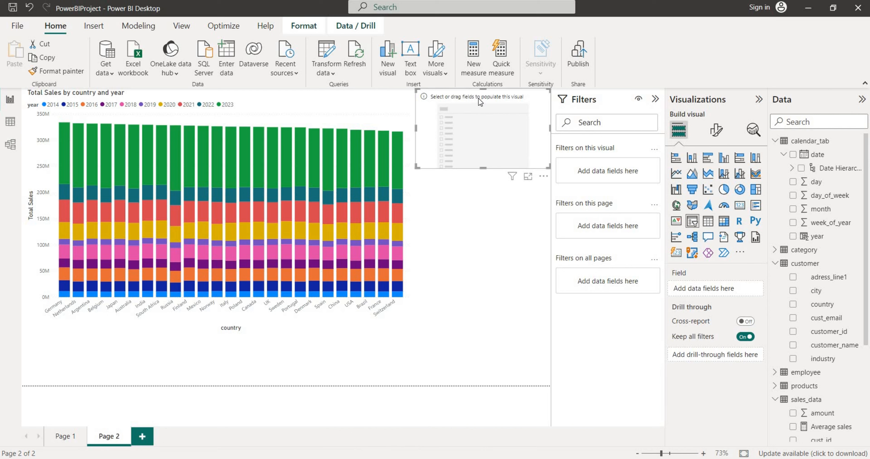
pyautogui.moveTo(478, 98); pyautogui.dragTo(481, 131)
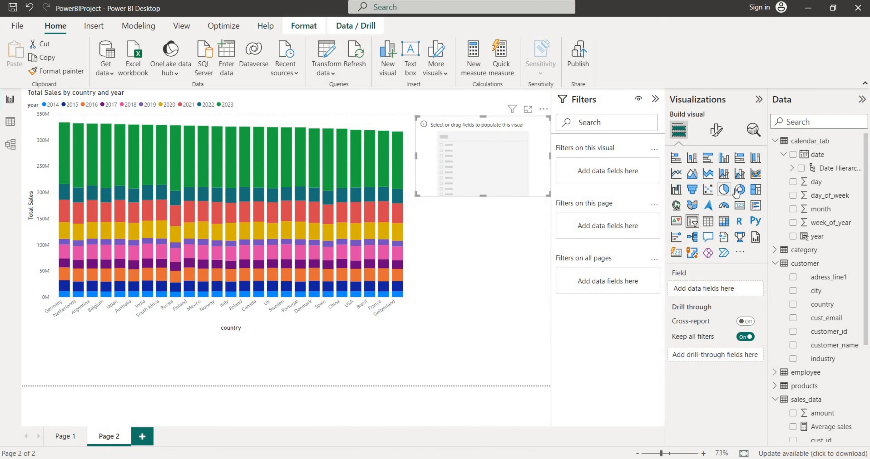
pyautogui.moveTo(824, 238); pyautogui.dragTo(482, 153)
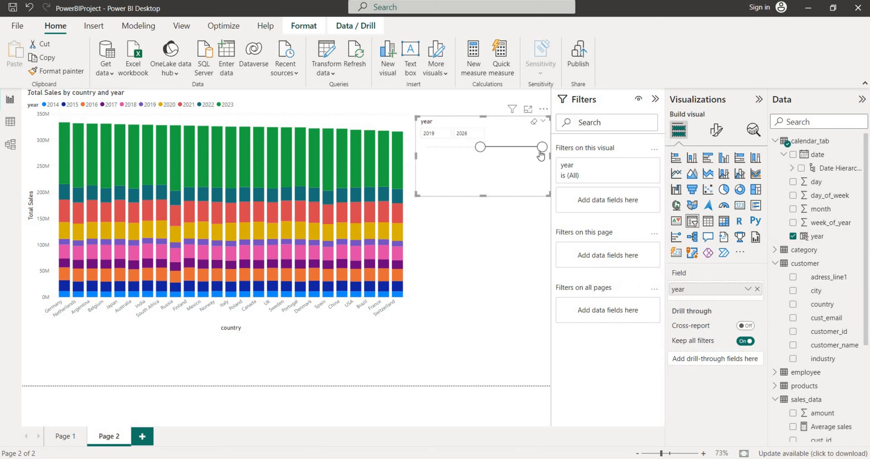
# Narrow the year slicer's range to 2019–2019 and reduce the slicer's height to fit its slider.
pyautogui.moveTo(540, 150); pyautogui.dragTo(485, 149)
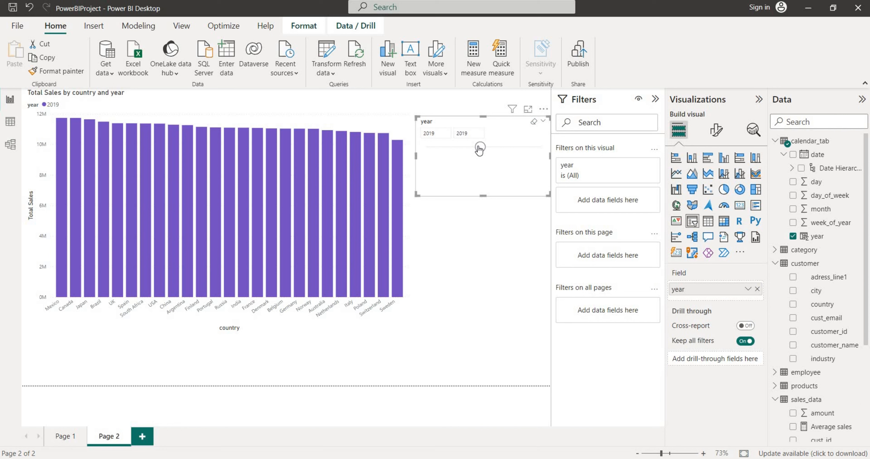
pyautogui.moveTo(255, 191)
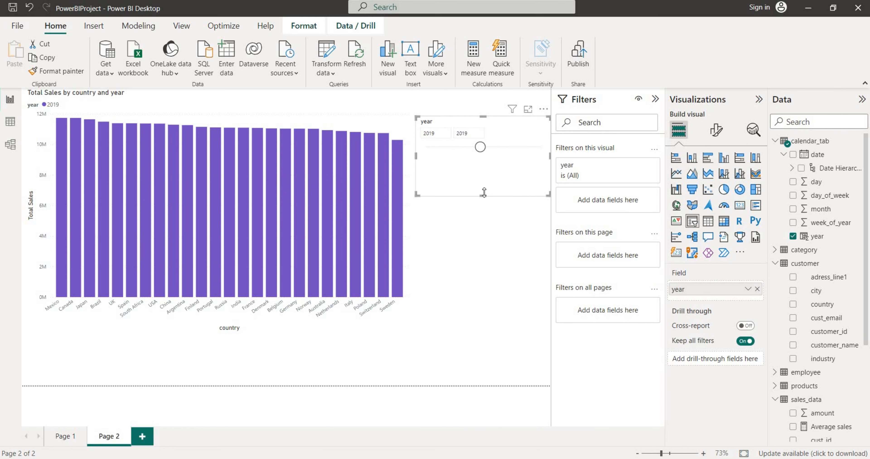
pyautogui.moveTo(486, 165)
pyautogui.mouseDown()
pyautogui.moveTo(488, 146)
pyautogui.moveTo(485, 161)
pyautogui.mouseUp()
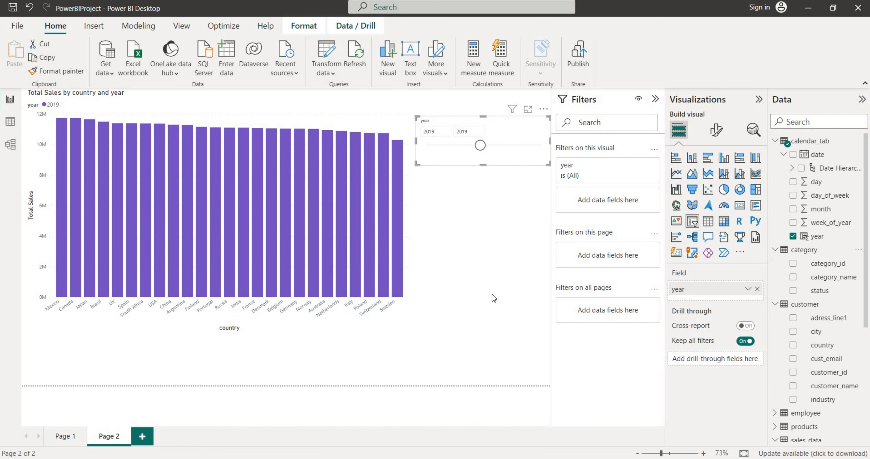
# Create a new measure in the sales_data table named Total Sales USA and begin its formula with CALCULATE.
pyautogui.scroll(-5, 817, 381)
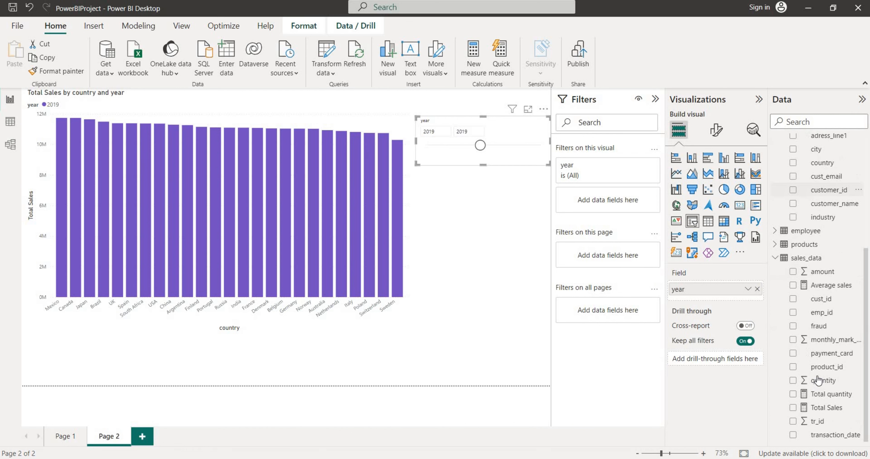
pyautogui.rightClick(805, 260)
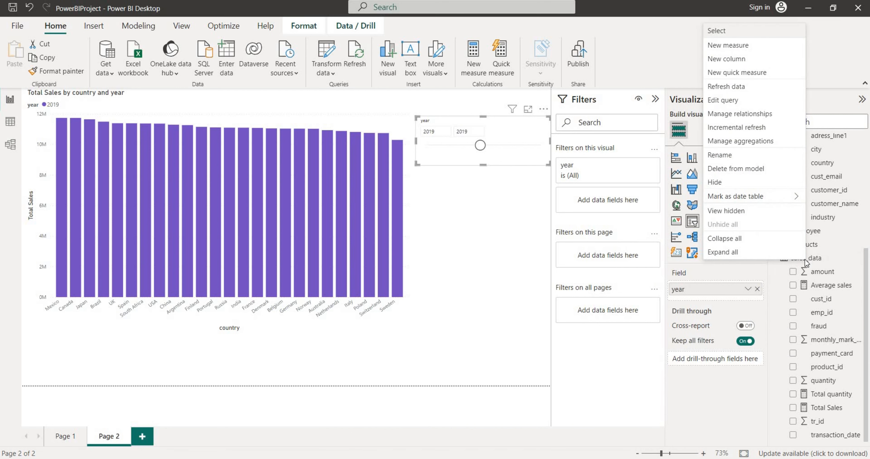
pyautogui.click(746, 46)
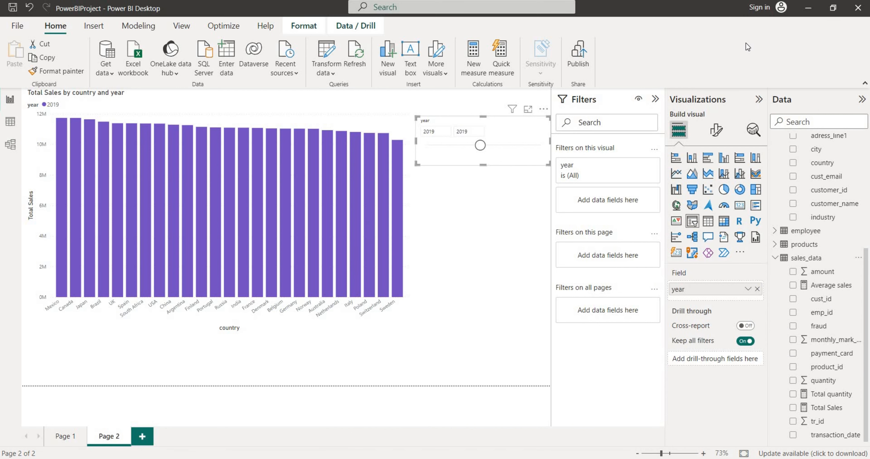
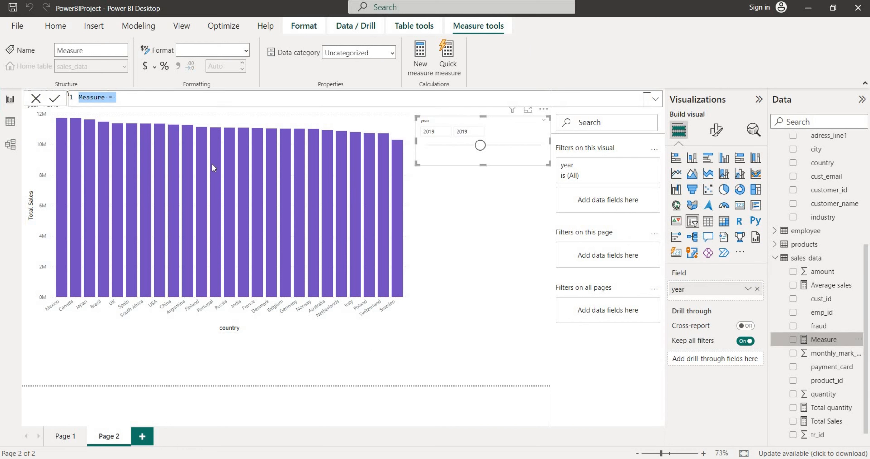
pyautogui.click(109, 95)
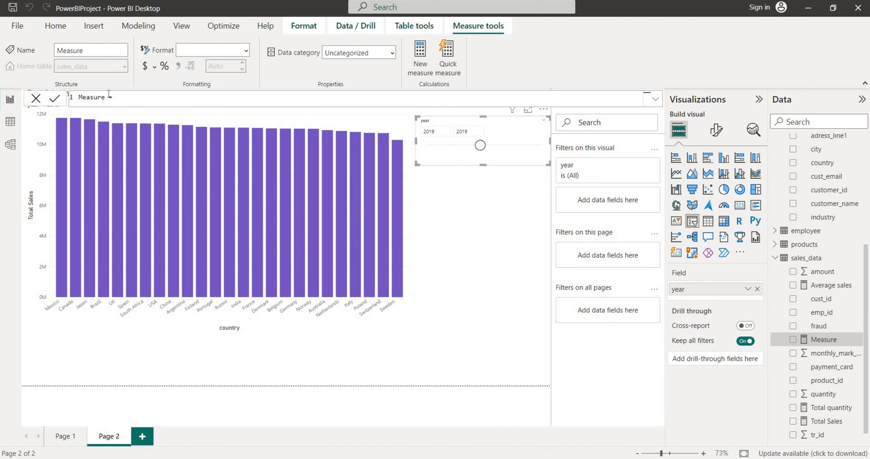
pyautogui.hotkey('shift', 'Home')
pyautogui.write('Total Sales USA = cal')
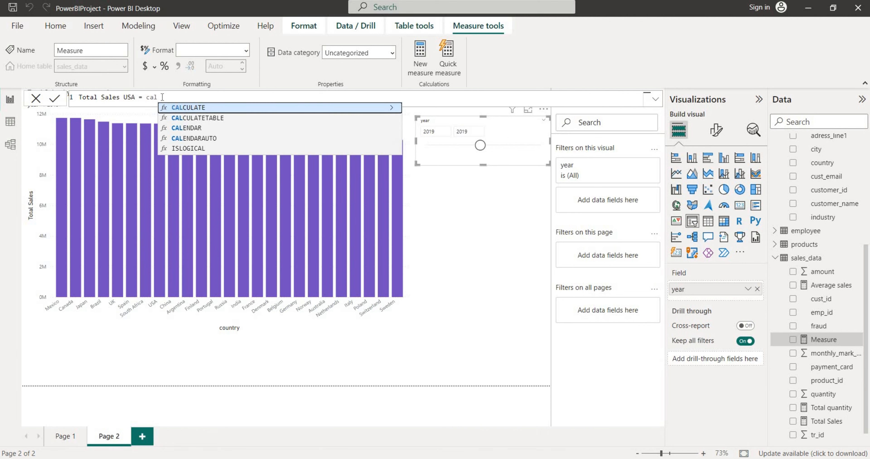
pyautogui.press('Tab')
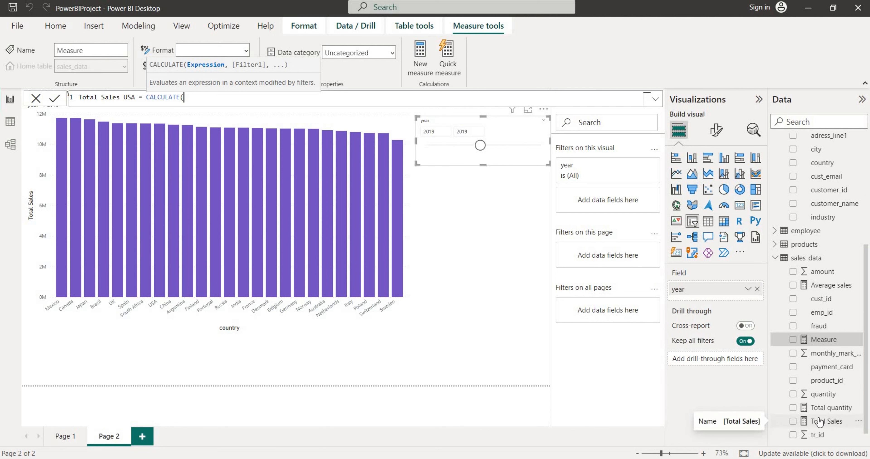
# Give CALCULATE the [Total Sales] measure as its expression, followed by a FILTER on the customer table.
pyautogui.write('toa')
pyautogui.press('BackSpace')
pyautogui.write('tal Sales]')
pyautogui.write(',filt')
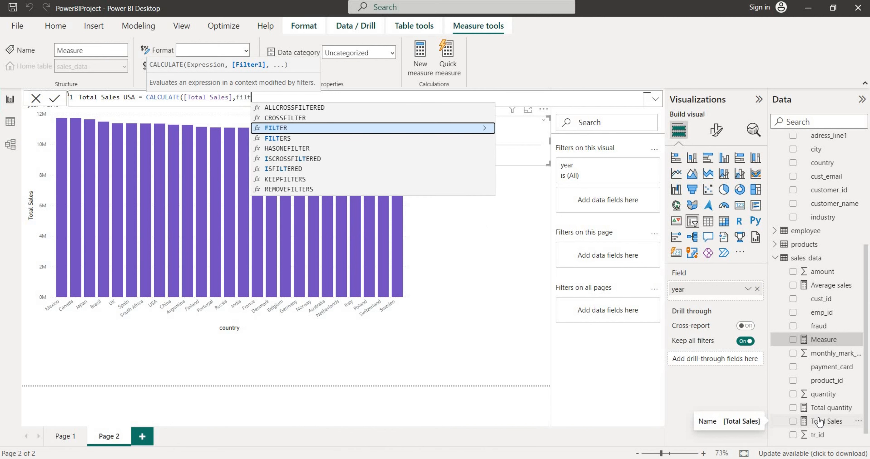
pyautogui.press('Tab')
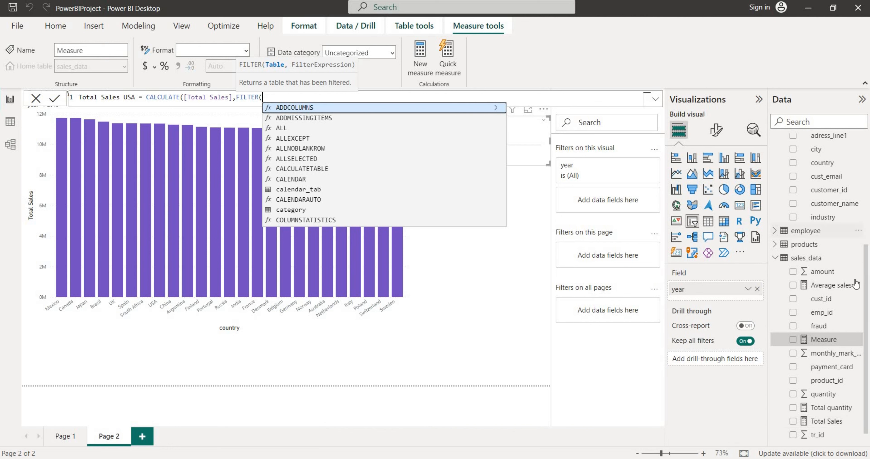
pyautogui.scroll(5, 831, 252)
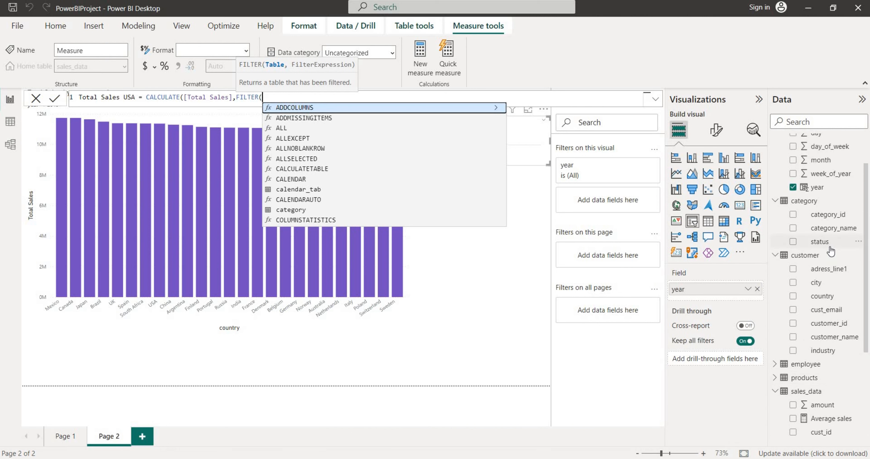
pyautogui.write('cu')
pyautogui.press('Tab')
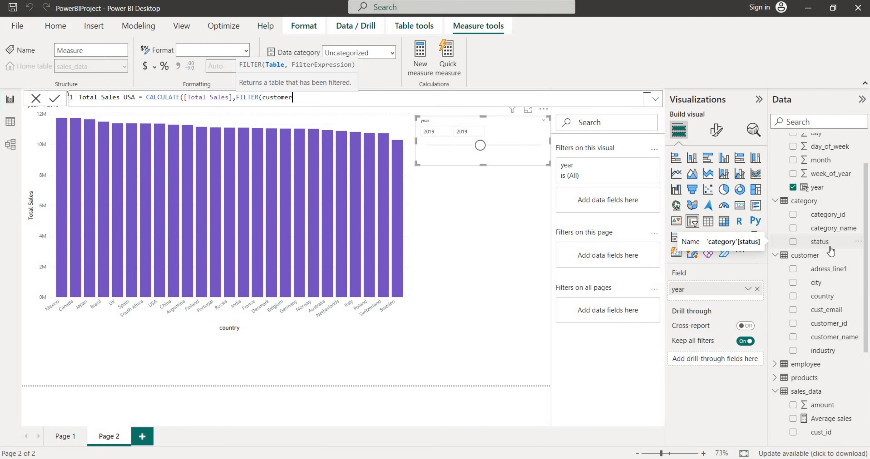
# Complete the filter condition as customer[country]="USA", close both functions and commit the measure.
pyautogui.write(',')
pyautogui.write('cus')
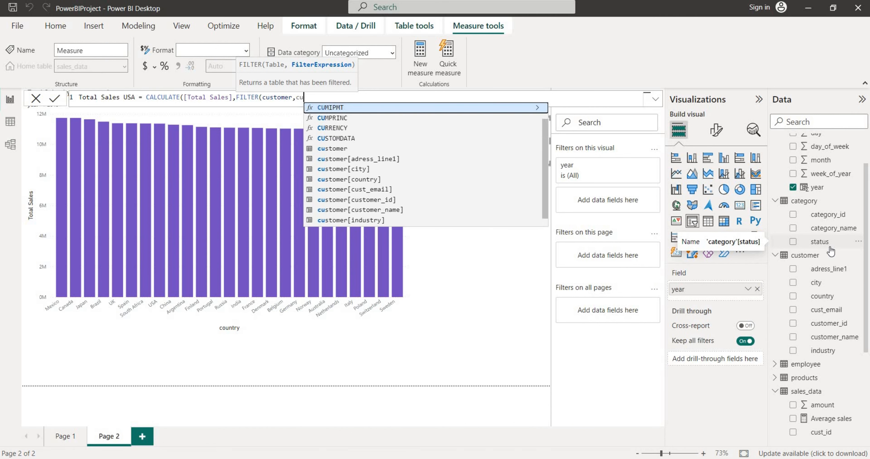
pyautogui.press('Down')
pyautogui.press('Down')
pyautogui.press('Down')
pyautogui.press('Down')
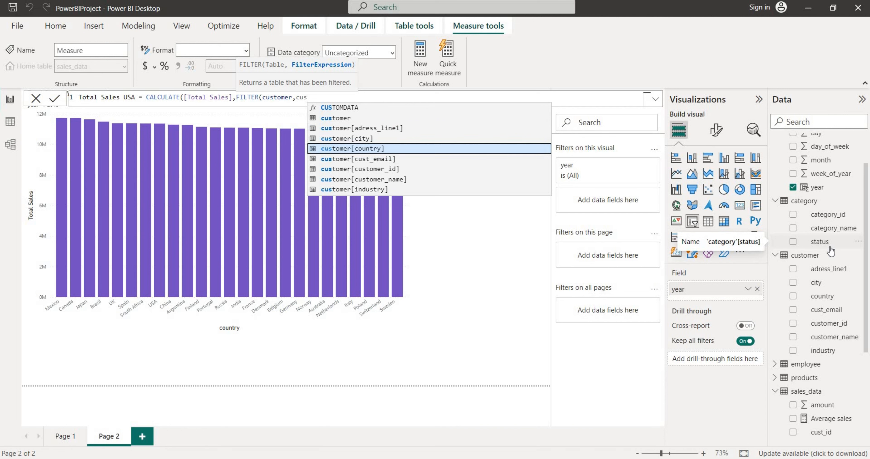
pyautogui.press('Tab')
pyautogui.write('=')
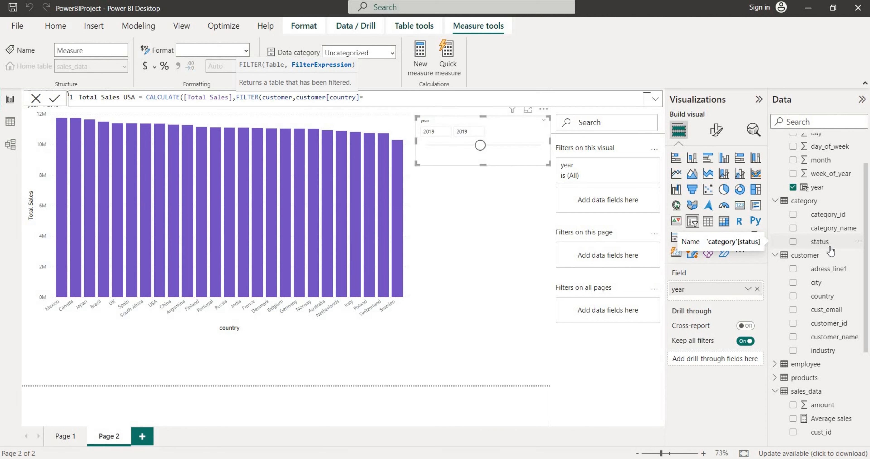
pyautogui.write('"USA")')
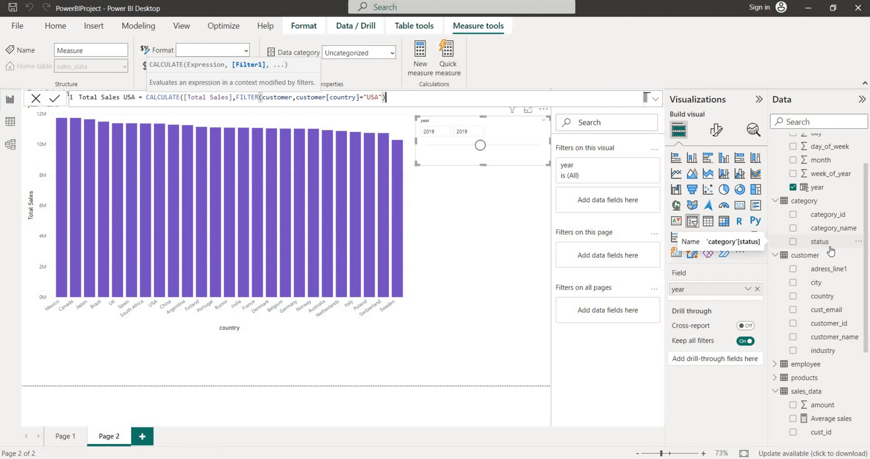
pyautogui.write(')')
pyautogui.press('Return')
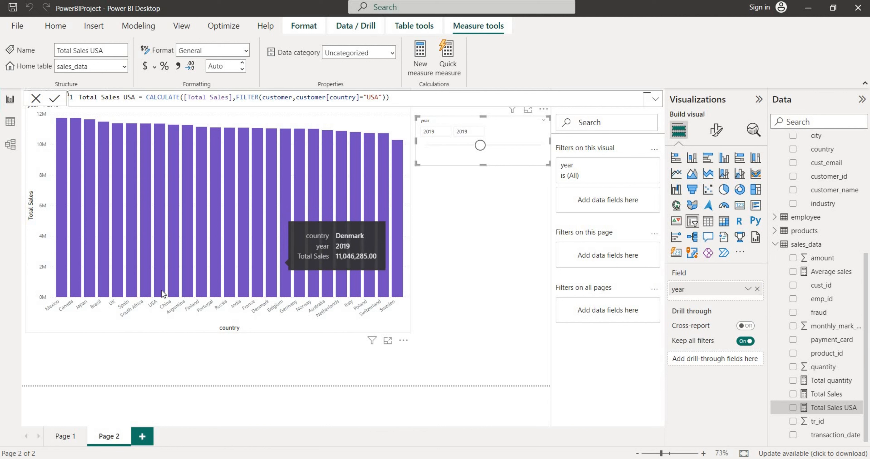
# Remove country and Total Sales from the column chart and put the Total Sales USA measure on its Y-axis.
pyautogui.moveTo(160, 289)
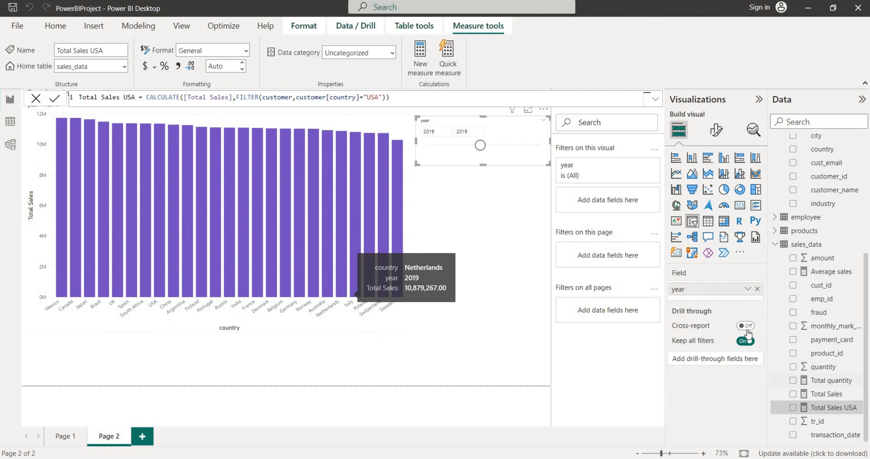
pyautogui.click(296, 229)
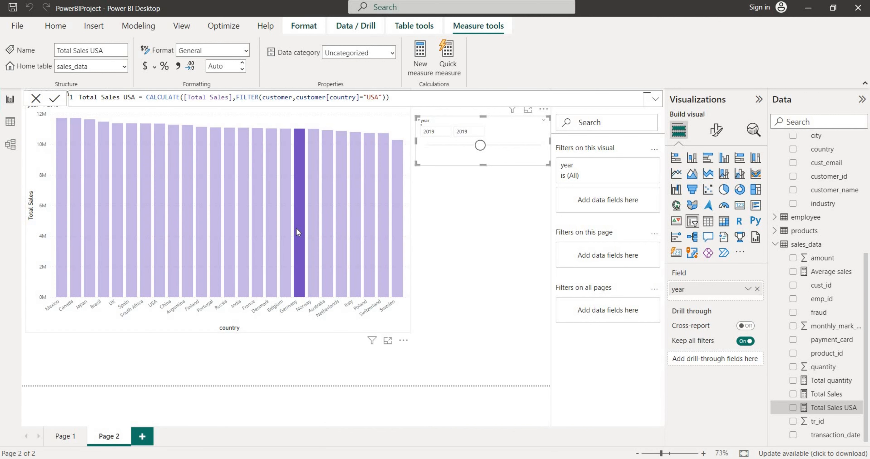
pyautogui.click(494, 299)
pyautogui.click(342, 119)
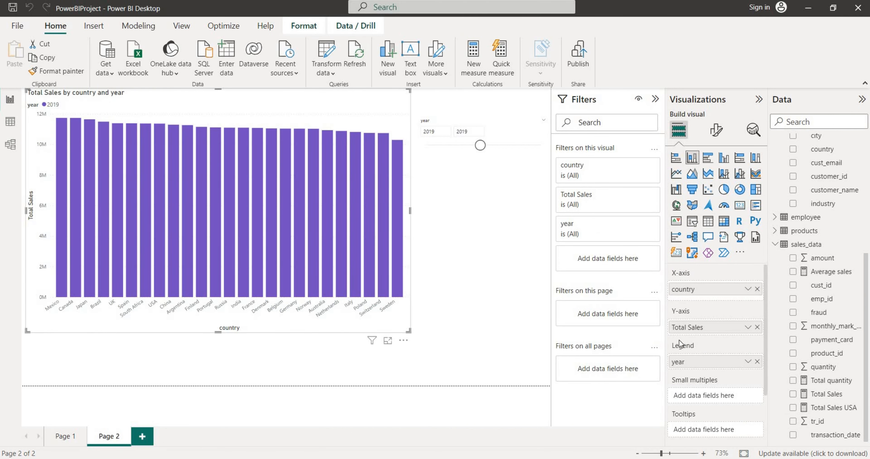
pyautogui.click(757, 289)
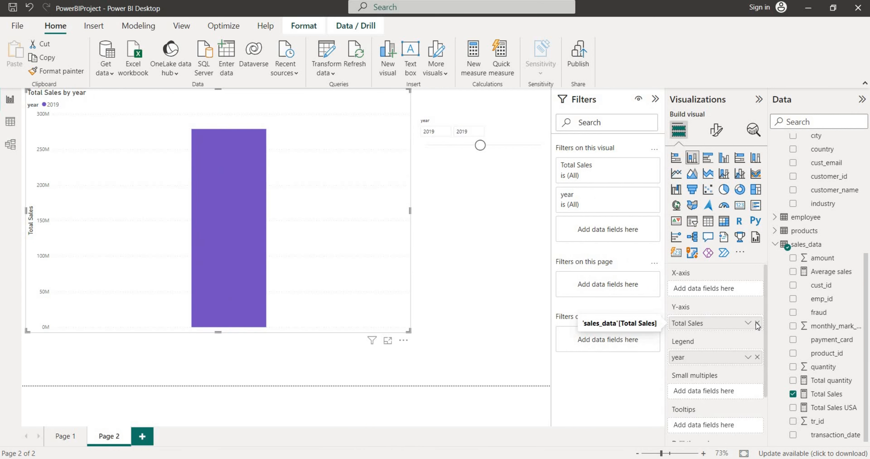
pyautogui.click(756, 323)
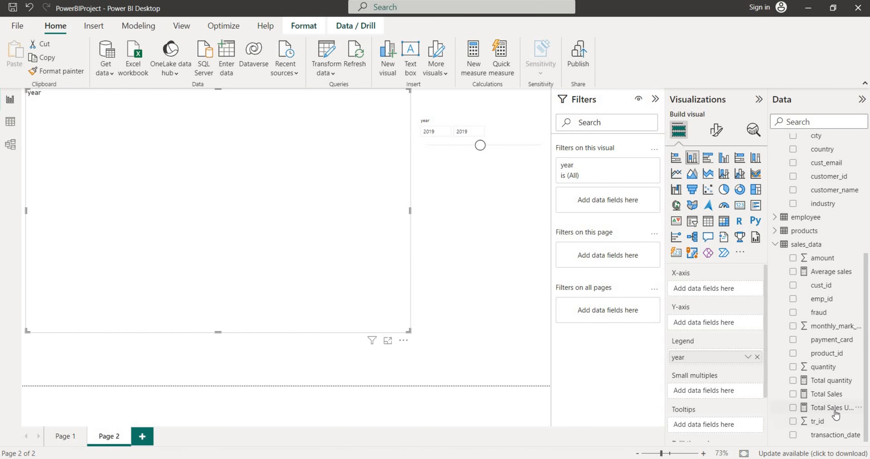
pyautogui.moveTo(836, 415); pyautogui.dragTo(733, 326)
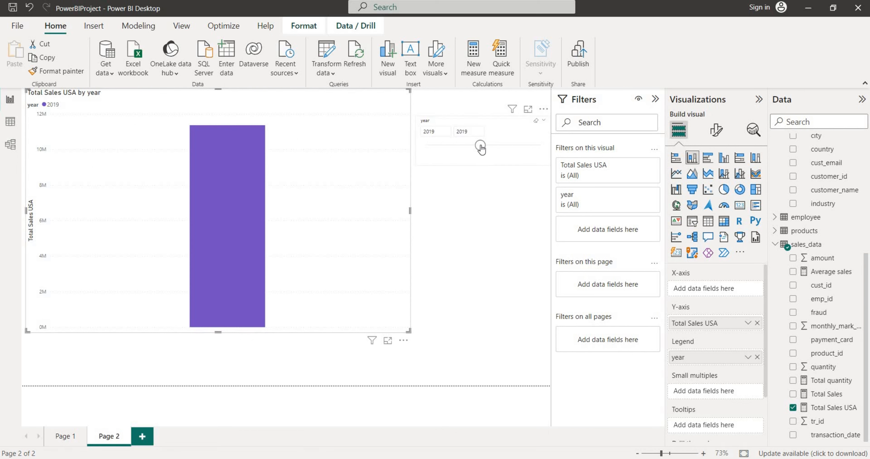
# Widen the year slicer's range to 2017–2020.
pyautogui.moveTo(480, 149); pyautogui.dragTo(489, 145)
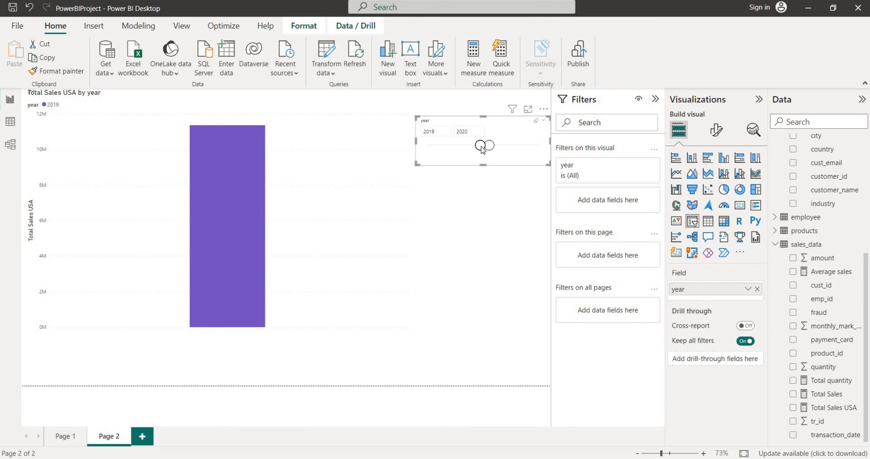
pyautogui.moveTo(480, 149); pyautogui.dragTo(462, 147)
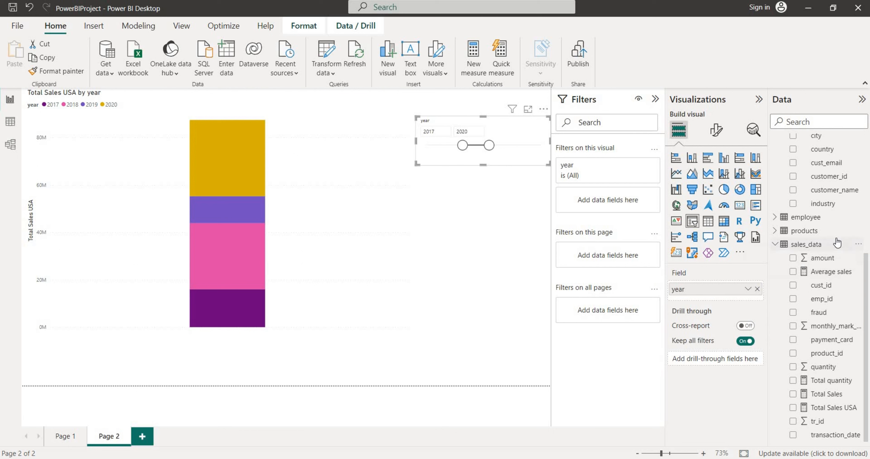
# Assign the products table's product_name field to the column chart's X-axis and narrow the year slicer to 2017–2017.
pyautogui.click(775, 231)
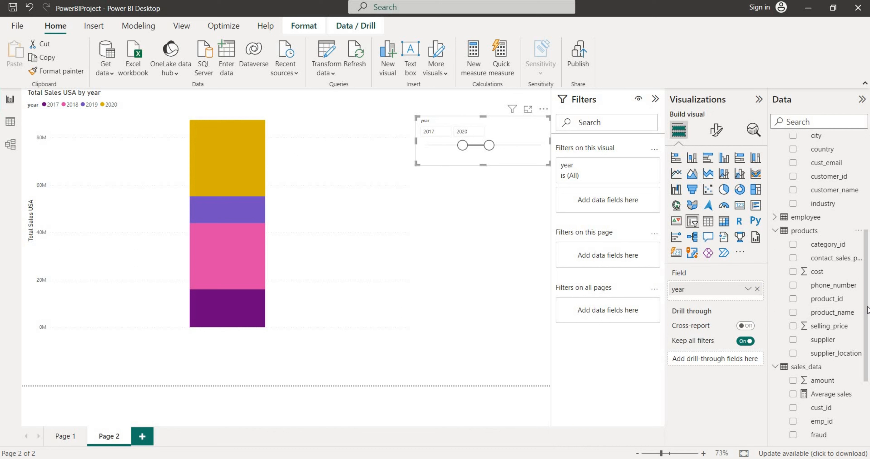
pyautogui.moveTo(848, 313); pyautogui.dragTo(823, 312)
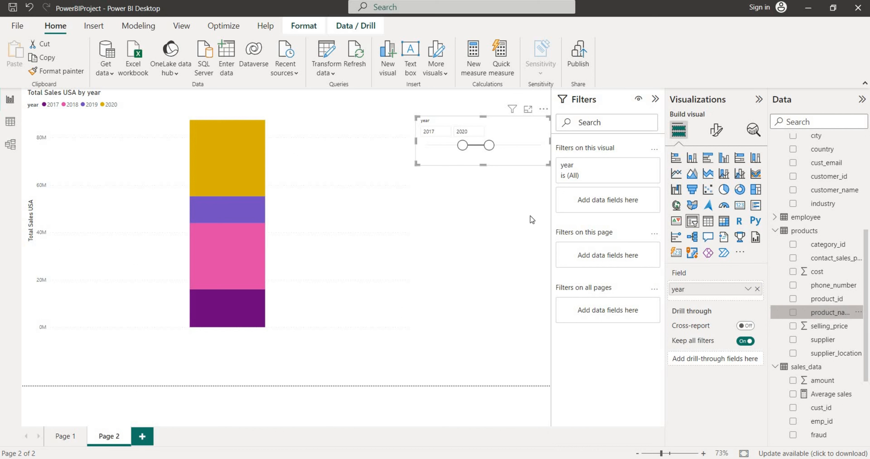
pyautogui.click(284, 151)
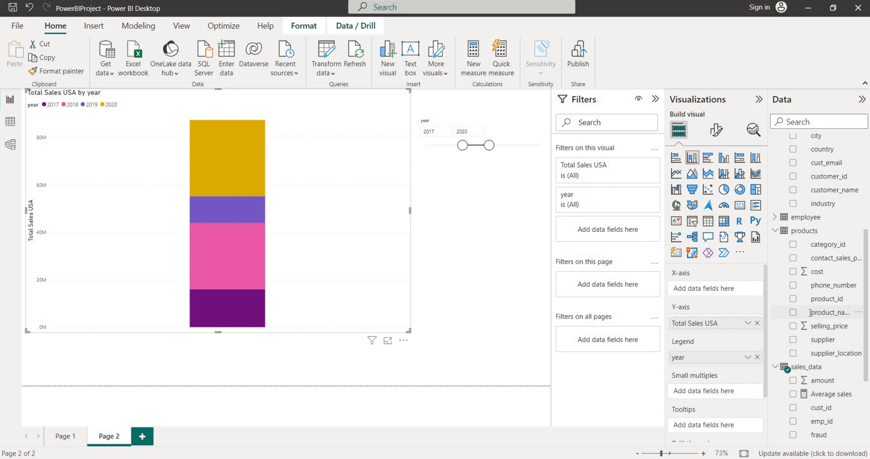
pyautogui.moveTo(703, 289); pyautogui.dragTo(705, 291)
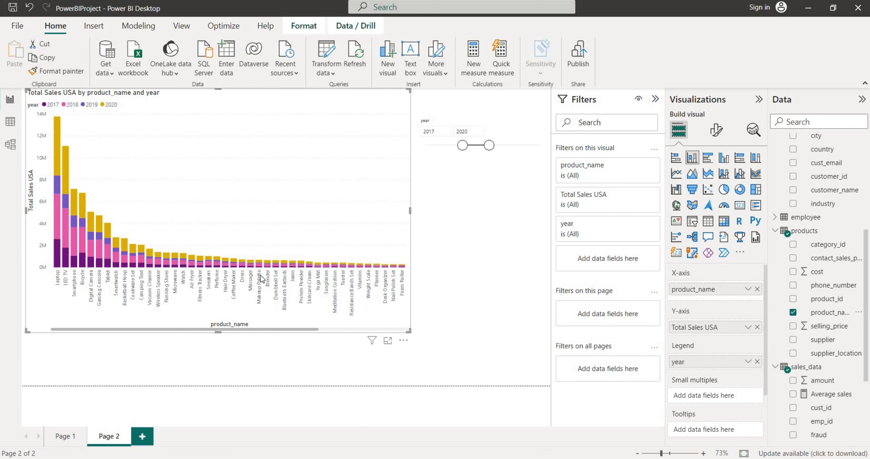
pyautogui.moveTo(489, 145); pyautogui.dragTo(465, 149)
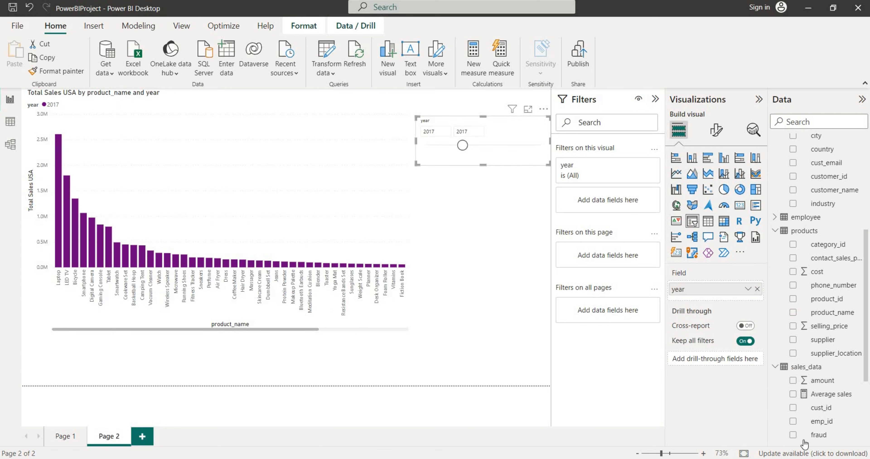
# Replace Total Sales USA with the Total Sales measure on the chart's Y-axis and extend the year slicer to 2017–2019.
pyautogui.click(355, 210)
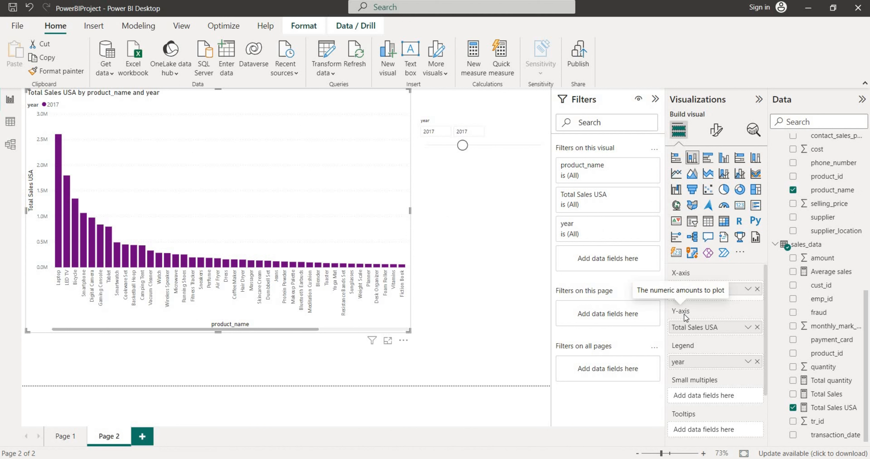
pyautogui.click(758, 328)
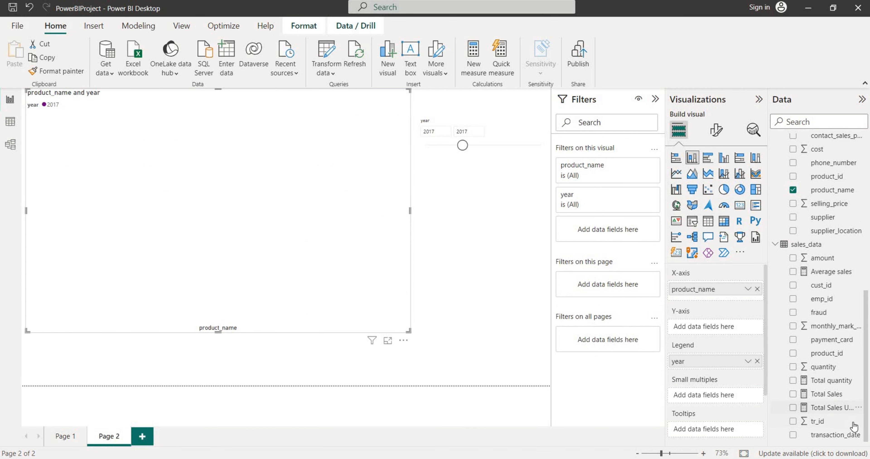
pyautogui.moveTo(836, 396); pyautogui.dragTo(725, 326)
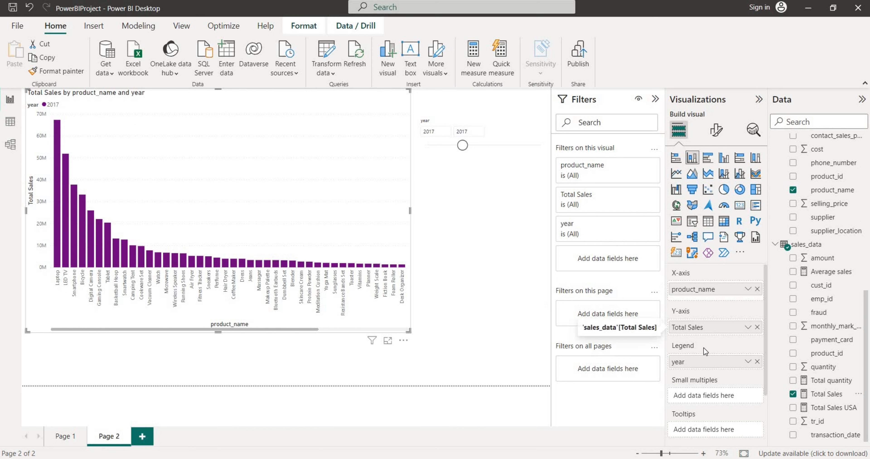
pyautogui.scroll(-1, 703, 348)
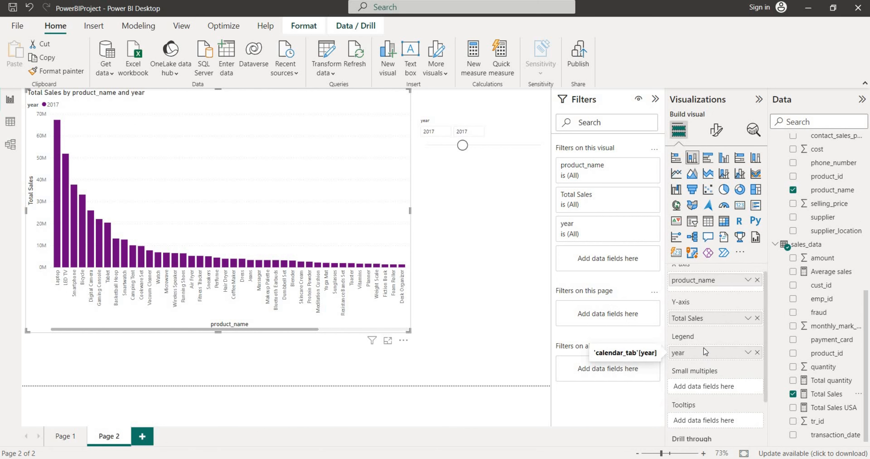
pyautogui.scroll(1, 703, 351)
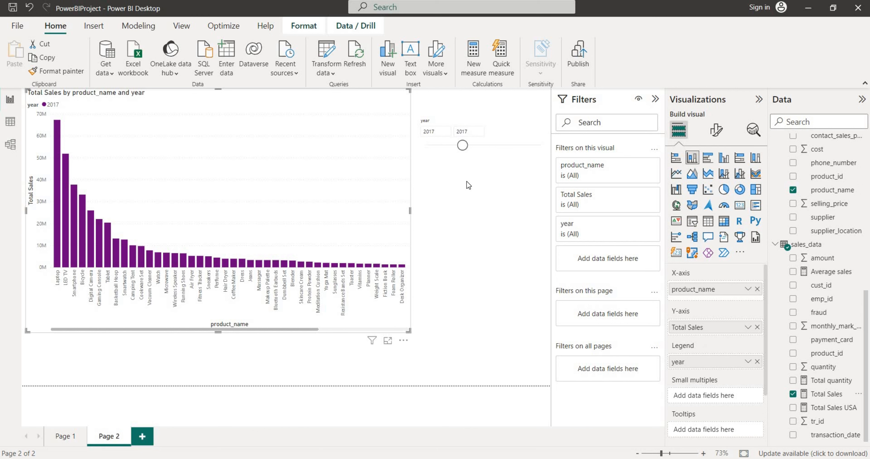
pyautogui.moveTo(462, 145); pyautogui.dragTo(479, 146)
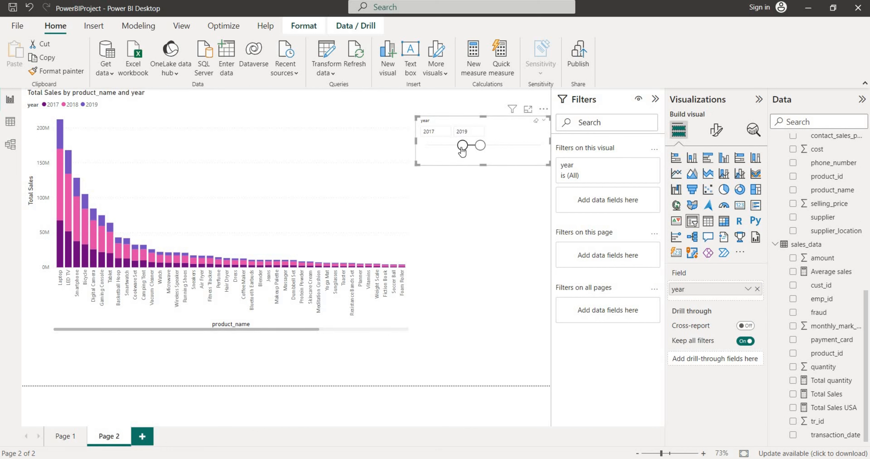
# Narrow the year slicer's range to 2016–2016.
pyautogui.moveTo(462, 146); pyautogui.dragTo(444, 145)
pyautogui.moveTo(485, 148); pyautogui.dragTo(461, 149)
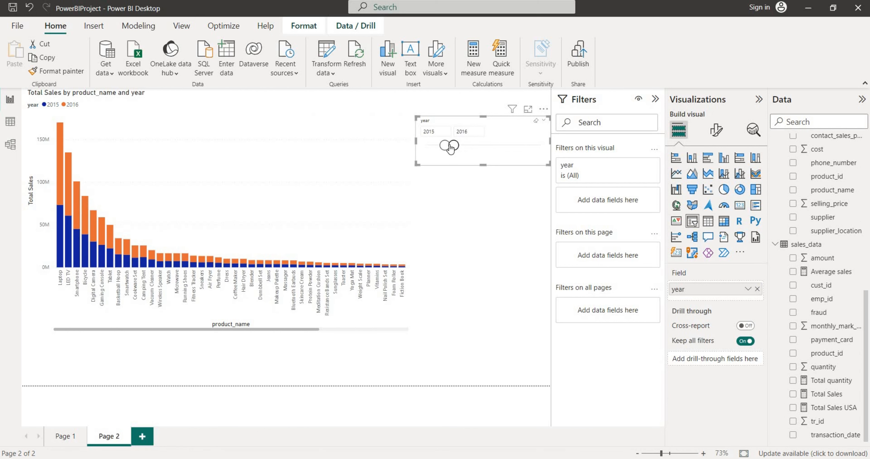
pyautogui.moveTo(442, 149); pyautogui.dragTo(451, 151)
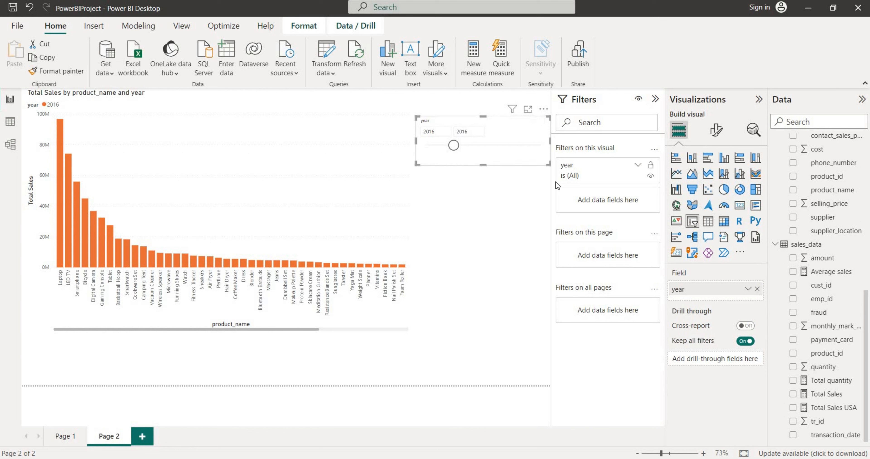
# Change the year slicer's style from a range to Tile and heighten the slicer until all the year tiles fit.
pyautogui.moveTo(513, 113)
pyautogui.click(715, 131)
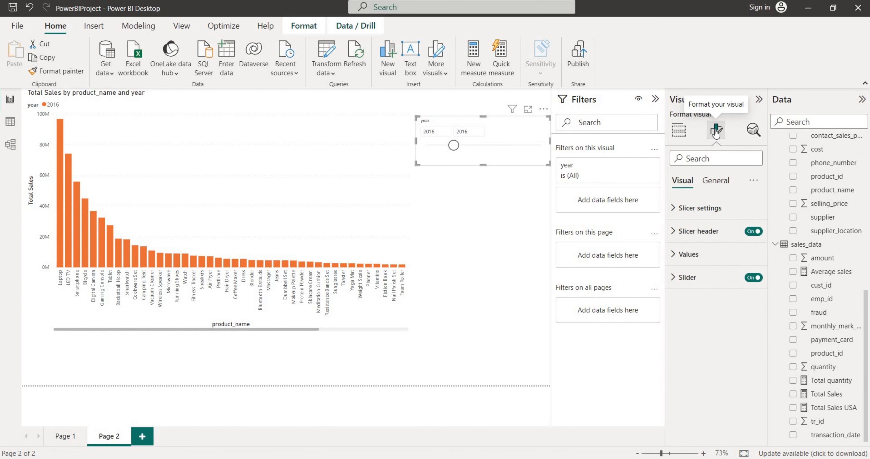
pyautogui.click(672, 214)
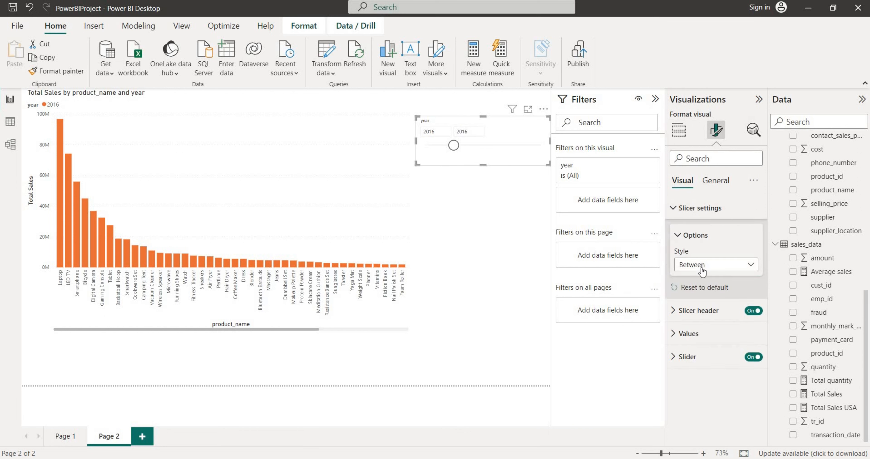
pyautogui.click(701, 269)
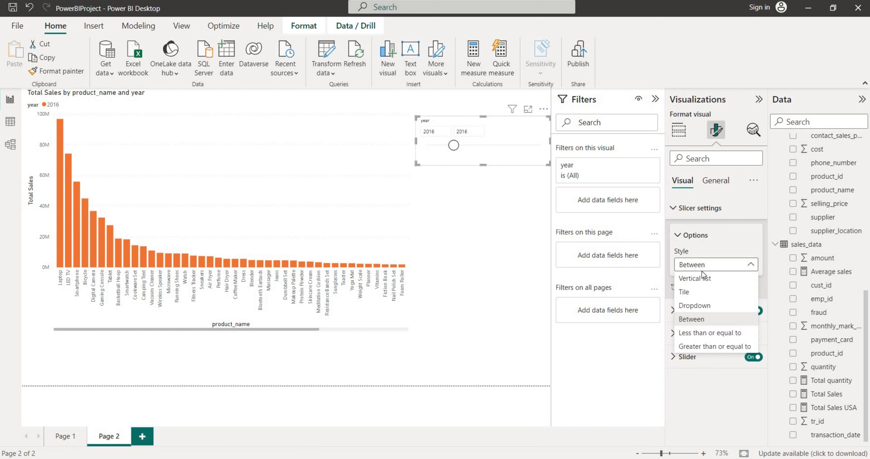
pyautogui.click(706, 297)
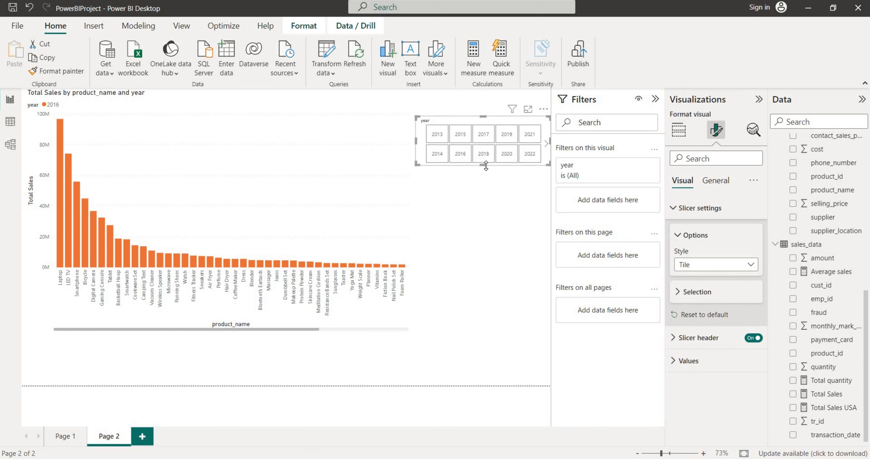
pyautogui.moveTo(484, 174); pyautogui.dragTo(484, 171)
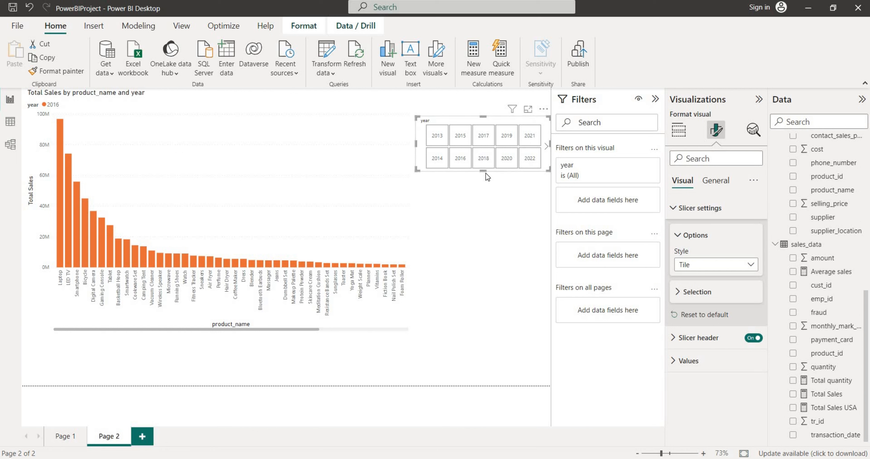
pyautogui.moveTo(485, 171); pyautogui.dragTo(487, 200)
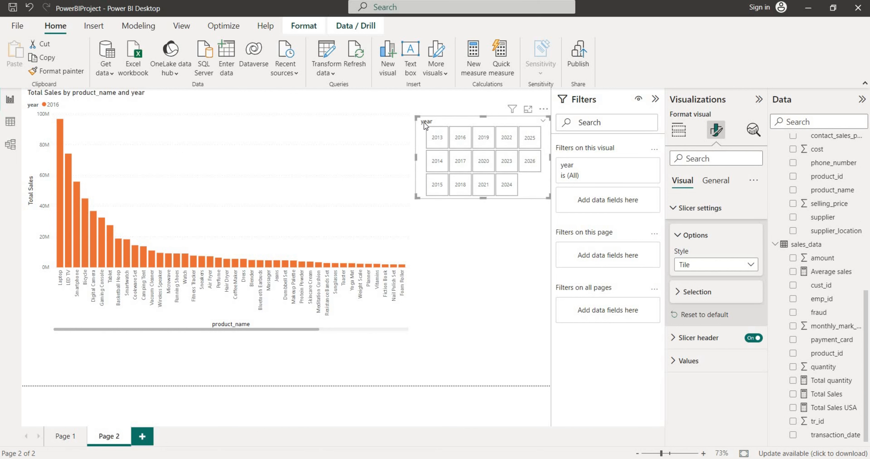
# Toggle the 2013 tile on and off in the year slicer to test its effect on the column chart.
pyautogui.click(444, 144)
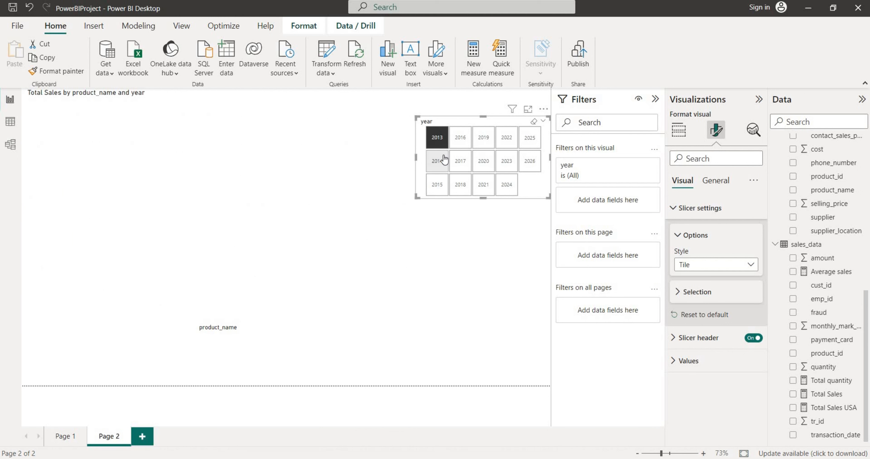
pyautogui.click(439, 149)
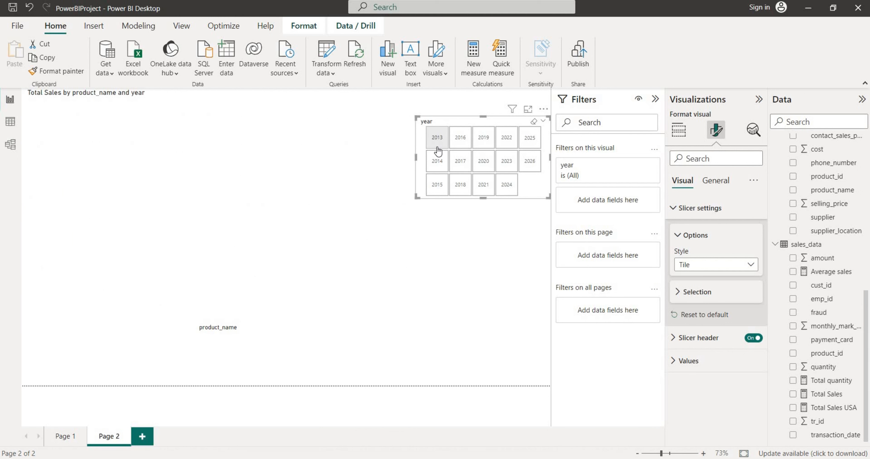
pyautogui.click(439, 150)
pyautogui.click(439, 151)
pyautogui.click(439, 150)
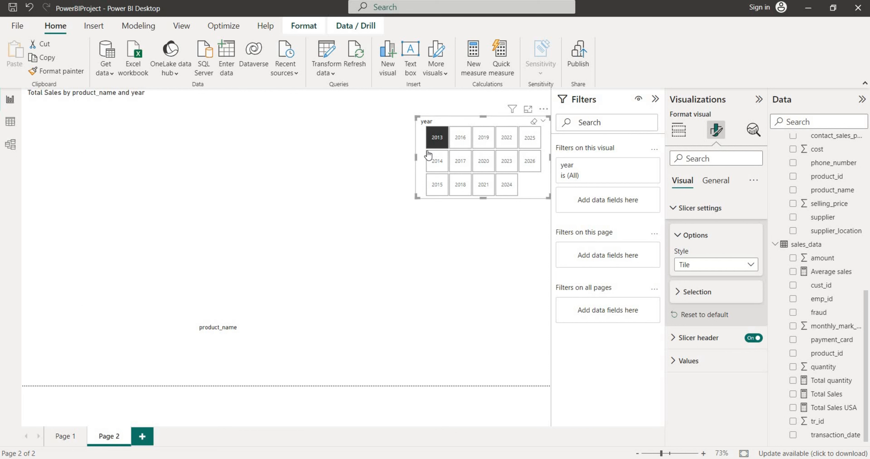
# Filter the column chart by the 2014 tile, compare it with 2016, and return the year slicer to 2014.
pyautogui.click(436, 164)
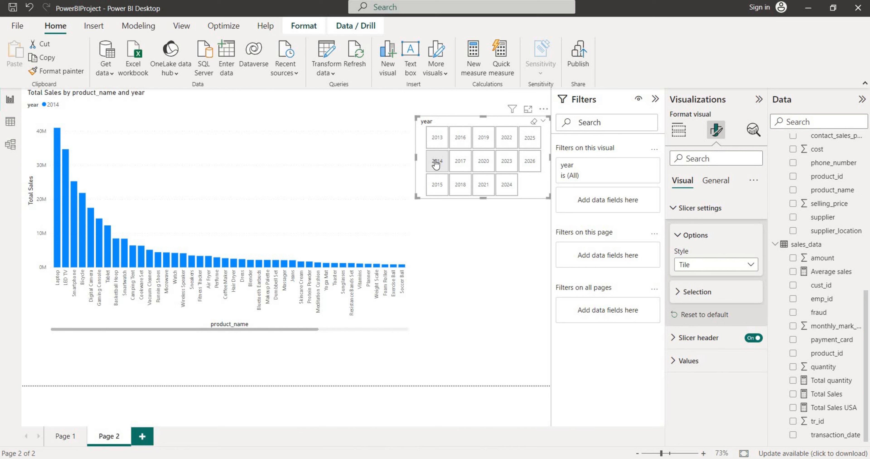
pyautogui.click(460, 138)
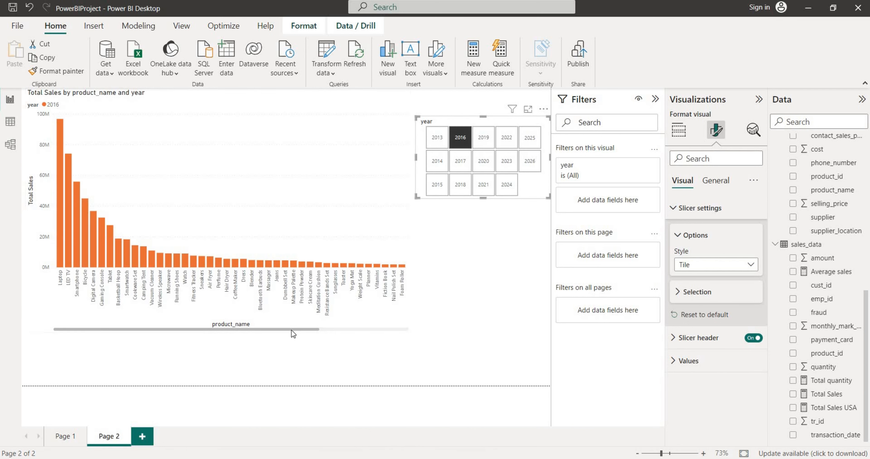
pyautogui.moveTo(288, 330); pyautogui.dragTo(204, 297)
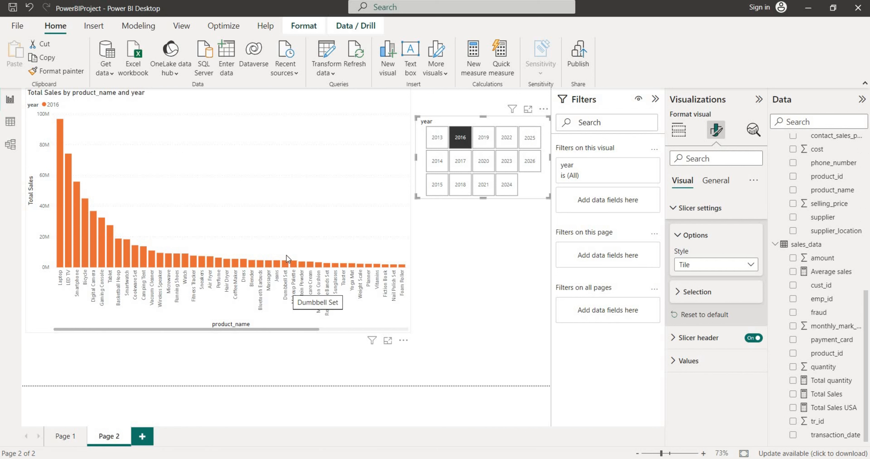
pyautogui.click(438, 163)
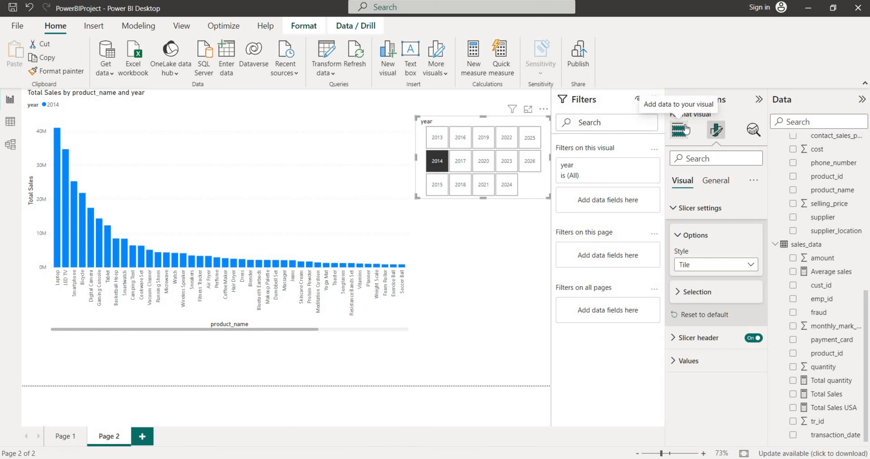
pyautogui.click(685, 129)
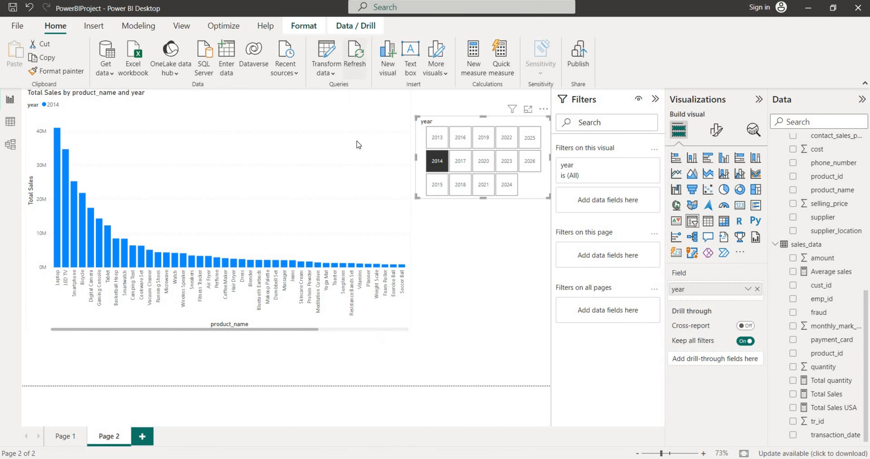
pyautogui.scroll(6, 821, 213)
pyautogui.scroll(-3, 821, 201)
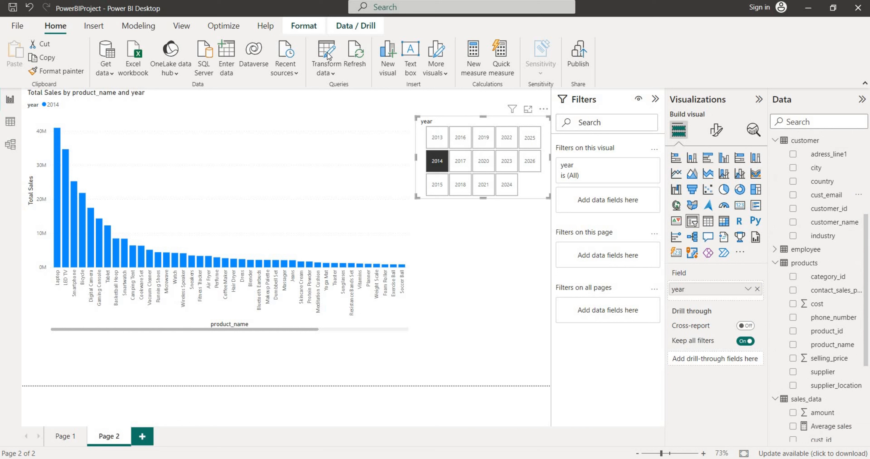
pyautogui.click(342, 27)
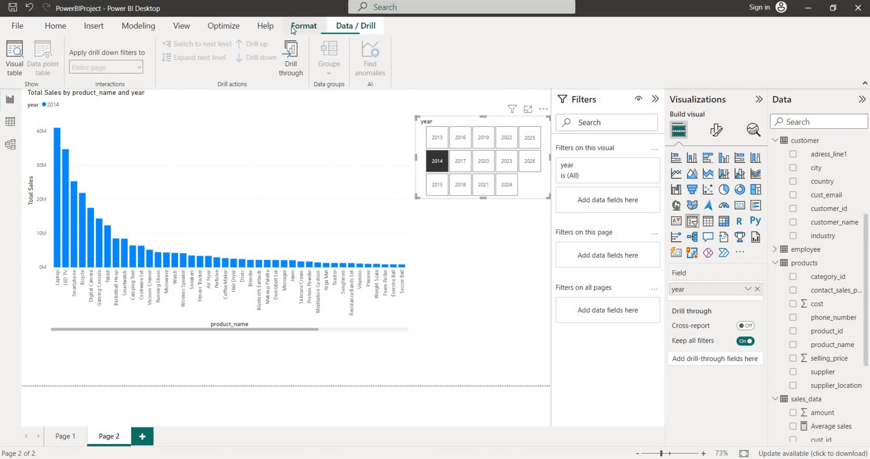
pyautogui.click(304, 26)
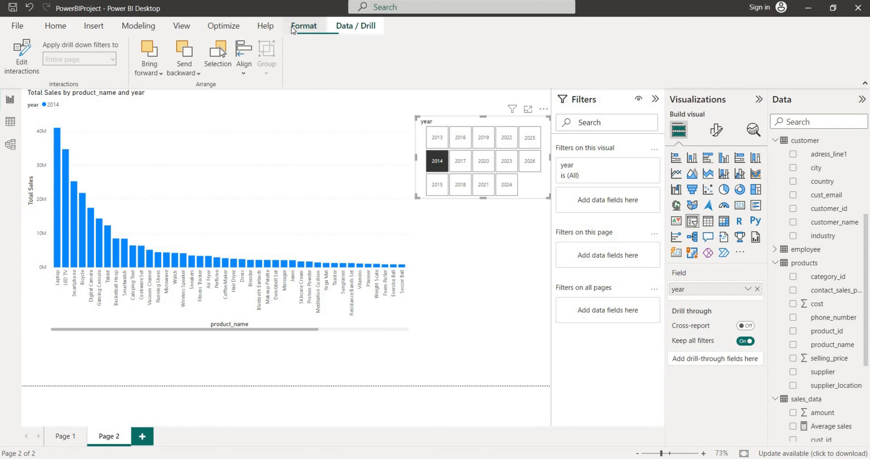
pyautogui.click(181, 26)
# Insert a left arrow button on Page 2 and move it just below the column chart's title.
pyautogui.click(98, 26)
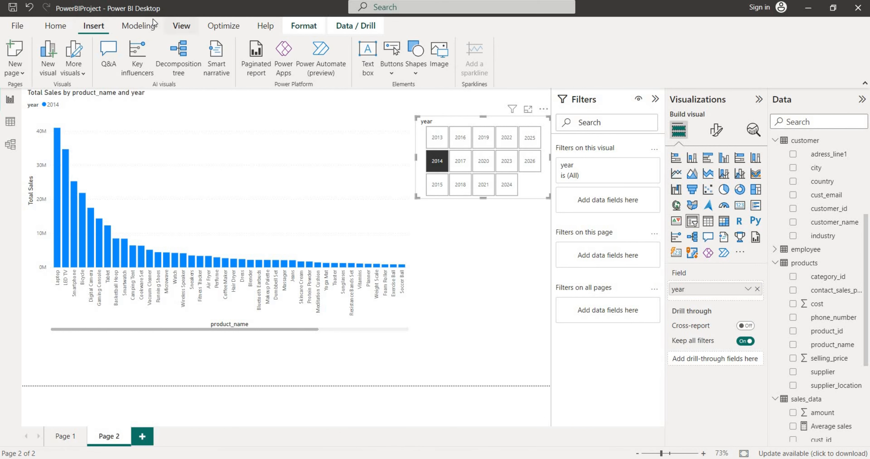
pyautogui.click(394, 77)
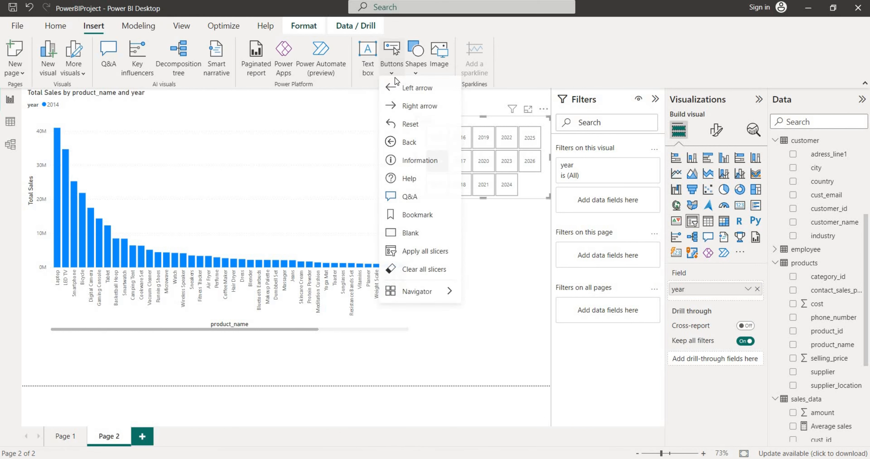
pyautogui.click(404, 95)
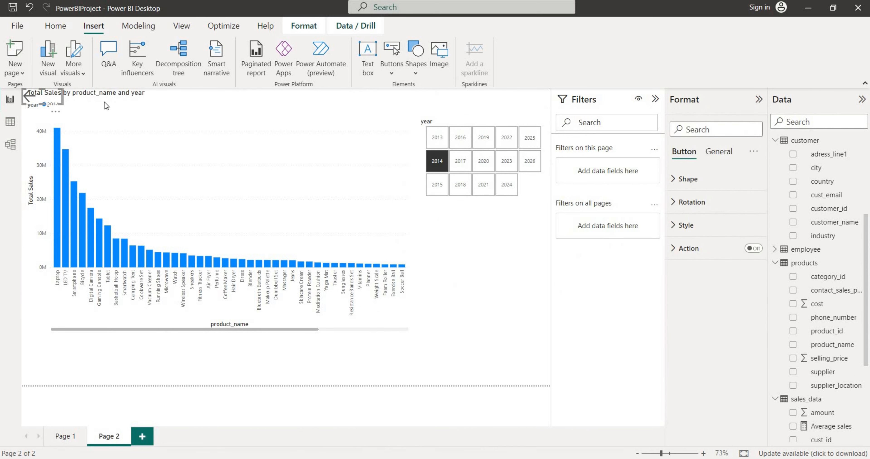
pyautogui.moveTo(105, 106)
pyautogui.mouseDown()
pyautogui.moveTo(170, 116)
pyautogui.moveTo(221, 106)
pyautogui.moveTo(458, 112)
pyautogui.moveTo(47, 114)
pyautogui.moveTo(45, 101)
pyautogui.moveTo(118, 114)
pyautogui.mouseUp()
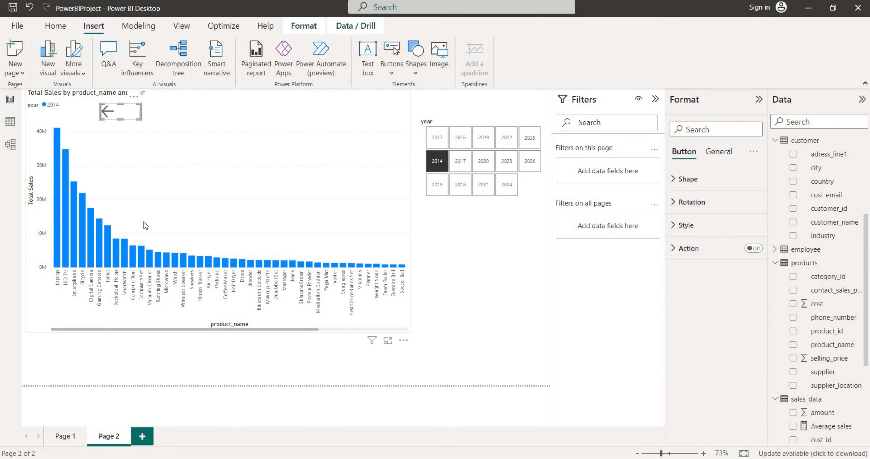
# Shift the column chart down and to the right, and make the year slicer narrower and taller so its tiles form two columns.
pyautogui.moveTo(83, 215); pyautogui.dragTo(118, 229)
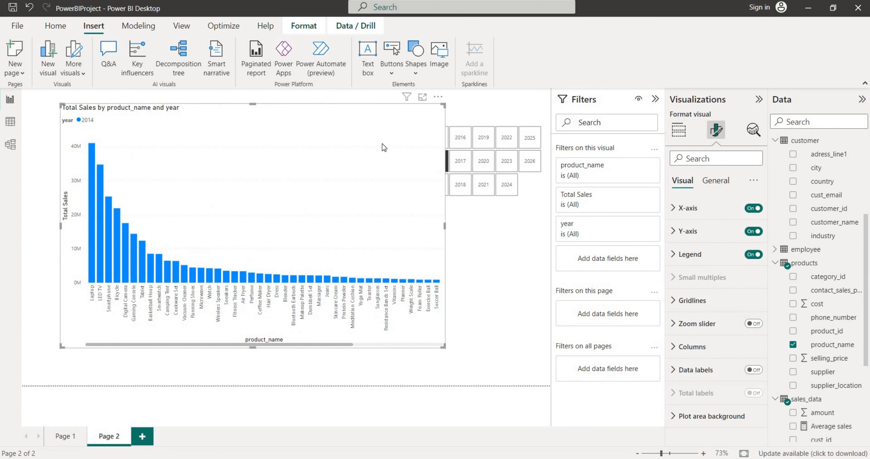
pyautogui.click(492, 123)
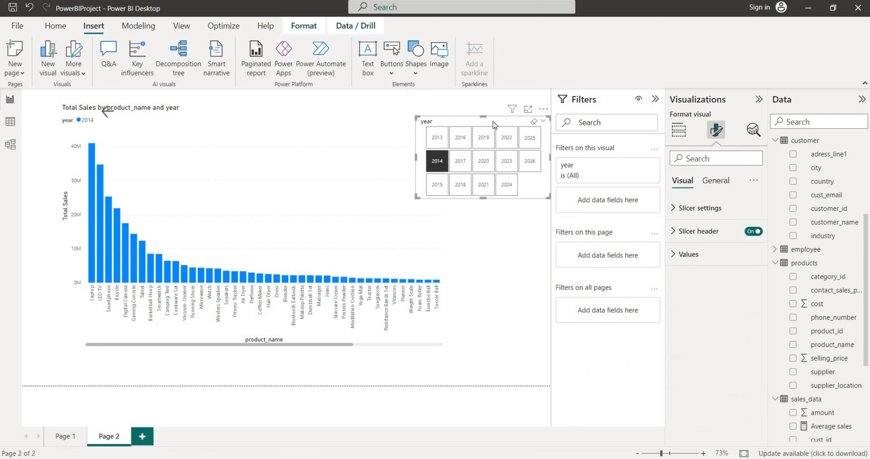
pyautogui.moveTo(416, 157); pyautogui.dragTo(450, 159)
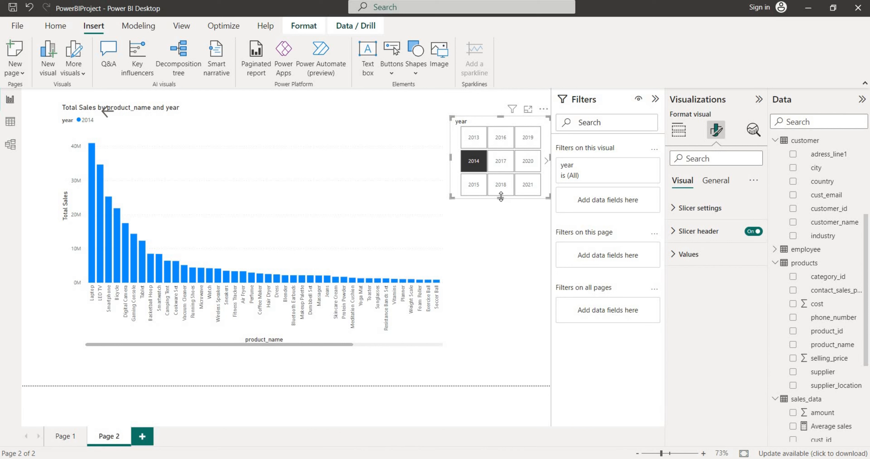
pyautogui.moveTo(501, 198); pyautogui.dragTo(497, 265)
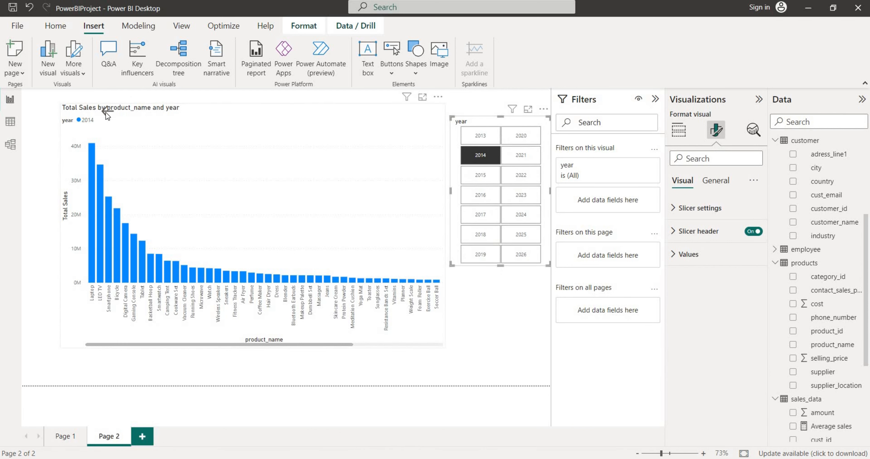
# Move the arrow button to the report page's upper-left corner and turn on its action, keeping the Back type.
pyautogui.moveTo(107, 116); pyautogui.dragTo(32, 100)
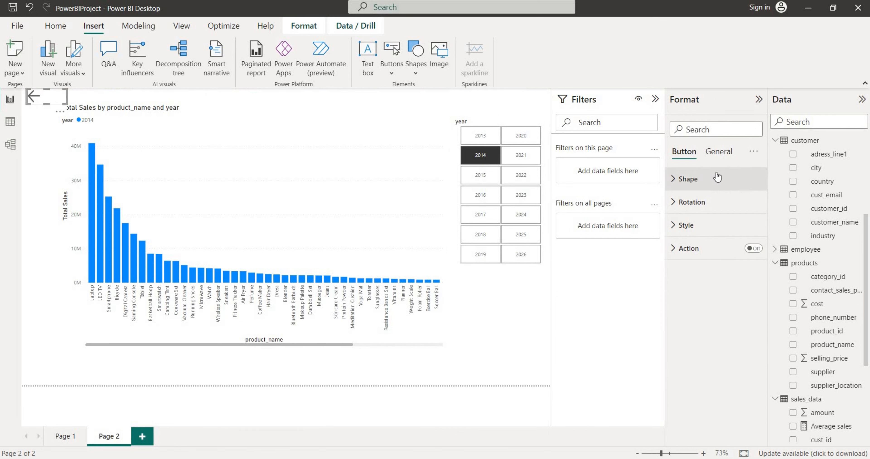
pyautogui.click(730, 156)
pyautogui.click(683, 152)
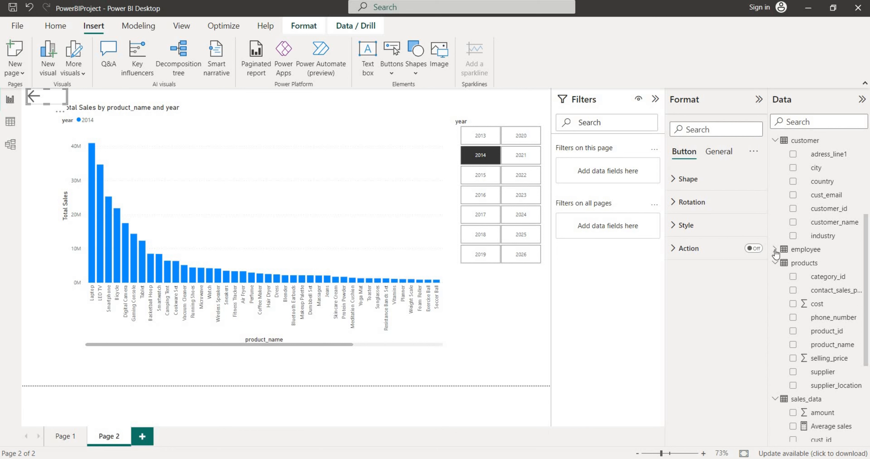
pyautogui.click(752, 253)
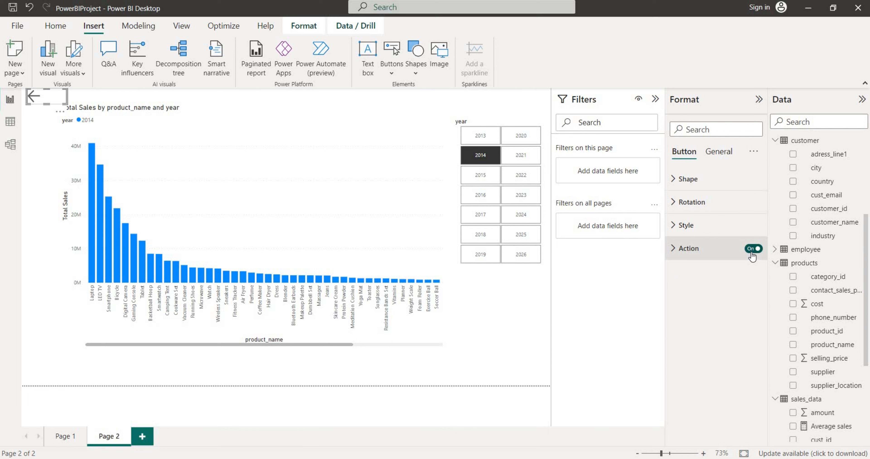
pyautogui.click(671, 248)
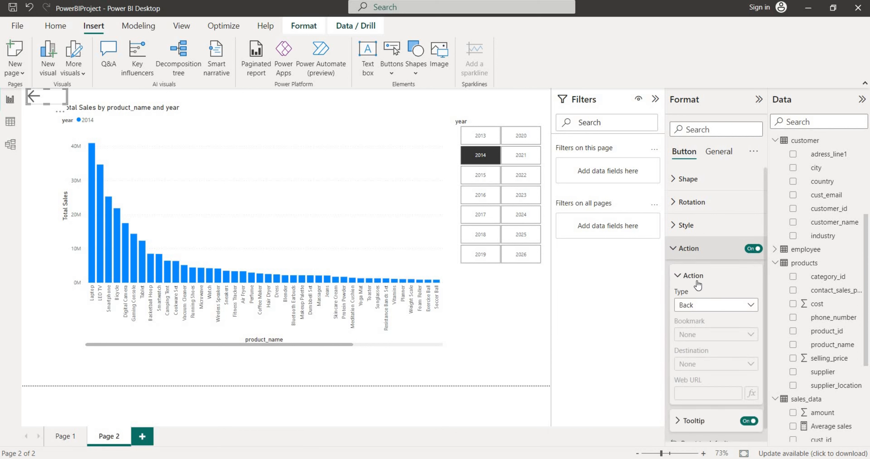
pyautogui.click(730, 308)
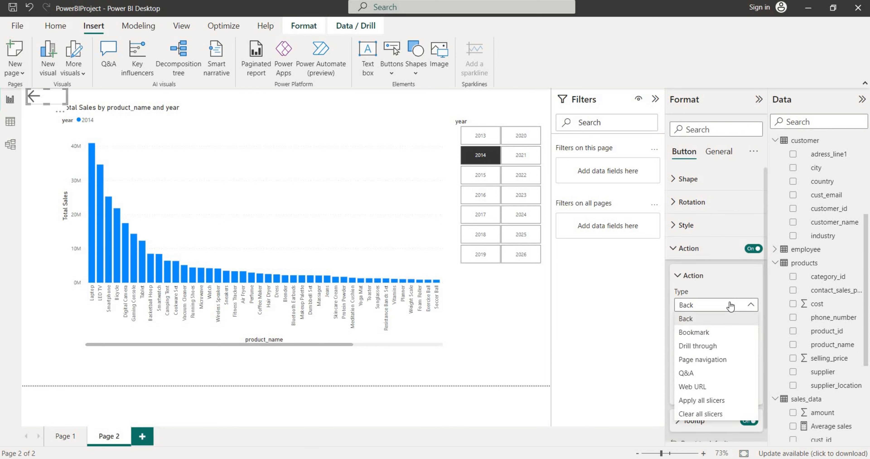
pyautogui.click(730, 305)
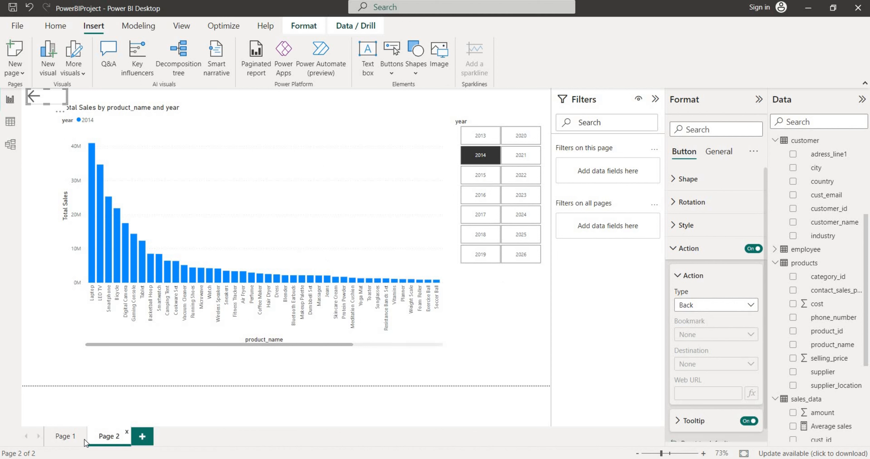
# Rename Page 2 as "Sales by Products".
pyautogui.rightClick(105, 438)
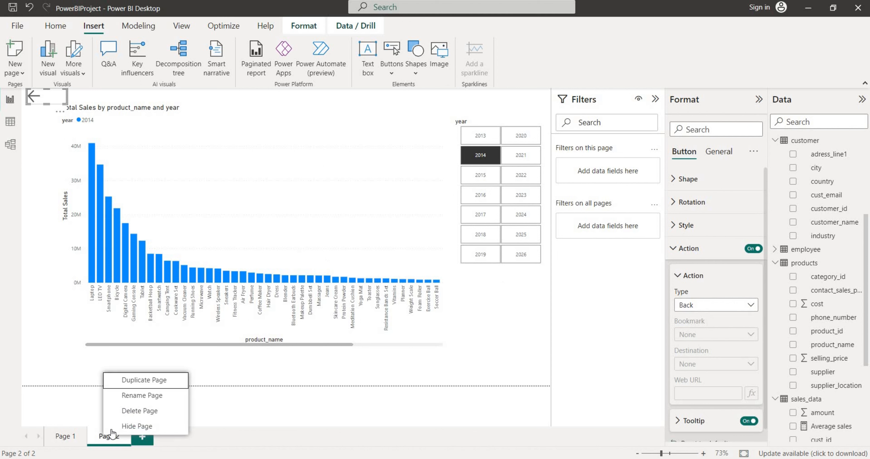
pyautogui.click(141, 397)
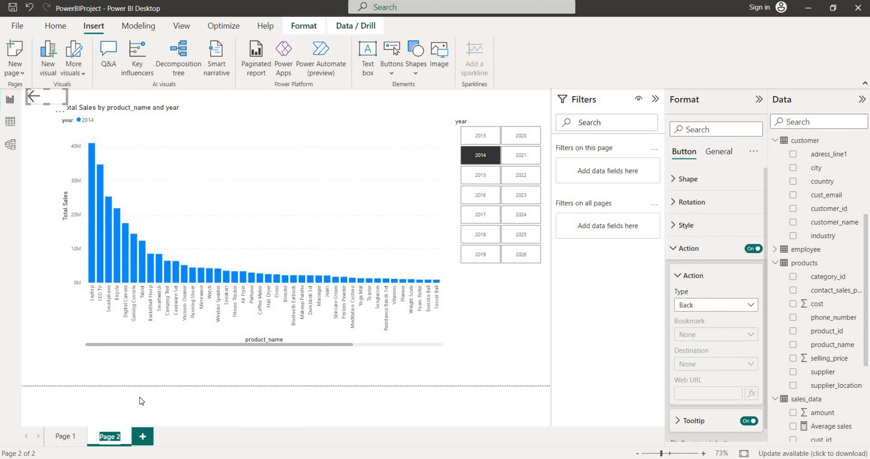
pyautogui.write('Sales')
pyautogui.write(' by Prod')
pyautogui.write('ucts')
pyautogui.press('Return')
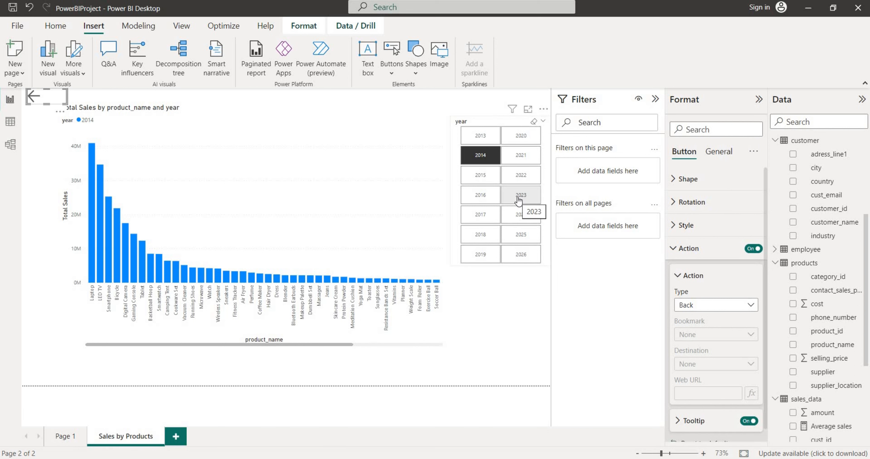
# Add 2015, 2016 and 2017 to the year slicer's 2014 selection, clear the selection, and filter the column chart by 2015 alone.
pyautogui.click(484, 183)
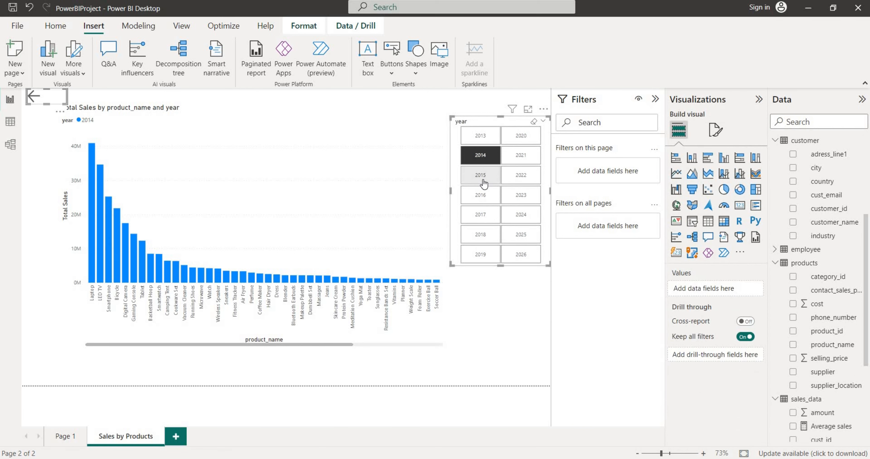
pyautogui.keyDown('ctrl'); pyautogui.click(484, 179); pyautogui.keyUp('ctrl')
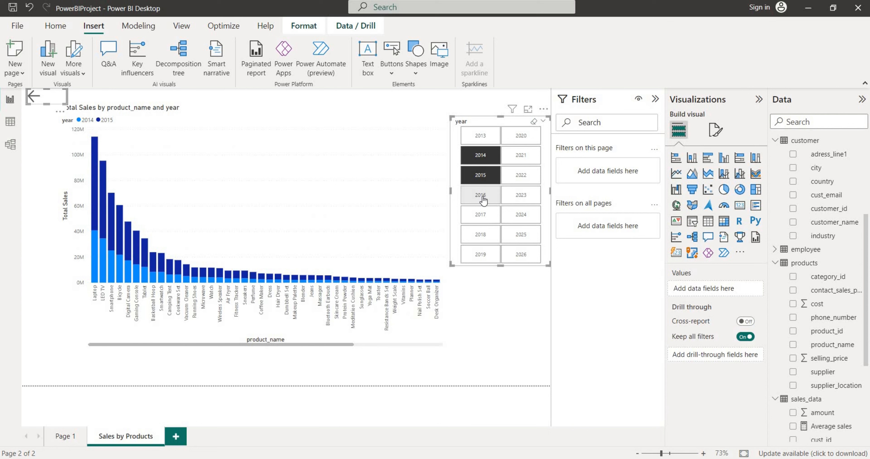
pyautogui.keyDown('ctrl'); pyautogui.click(483, 199); pyautogui.keyUp('ctrl')
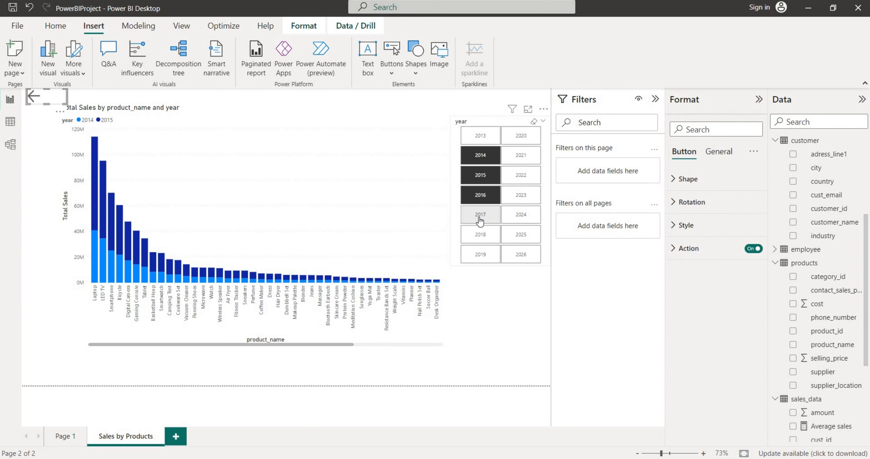
pyautogui.keyDown('ctrl'); pyautogui.click(481, 216); pyautogui.keyUp('ctrl')
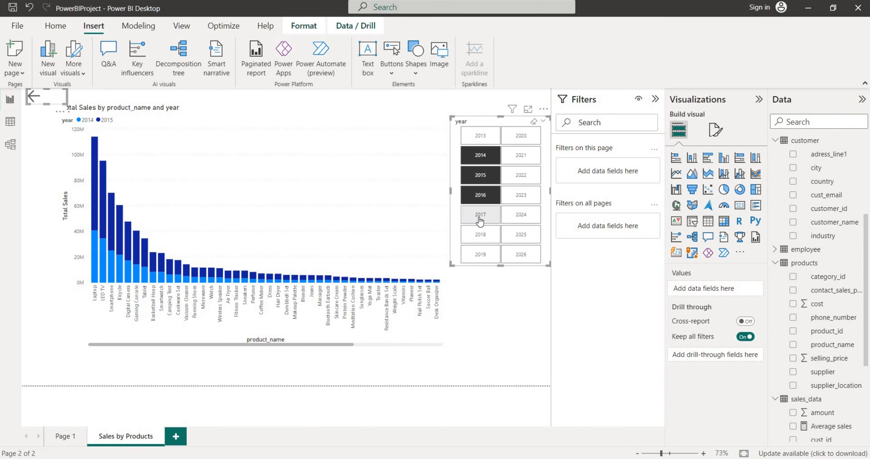
pyautogui.click(520, 162)
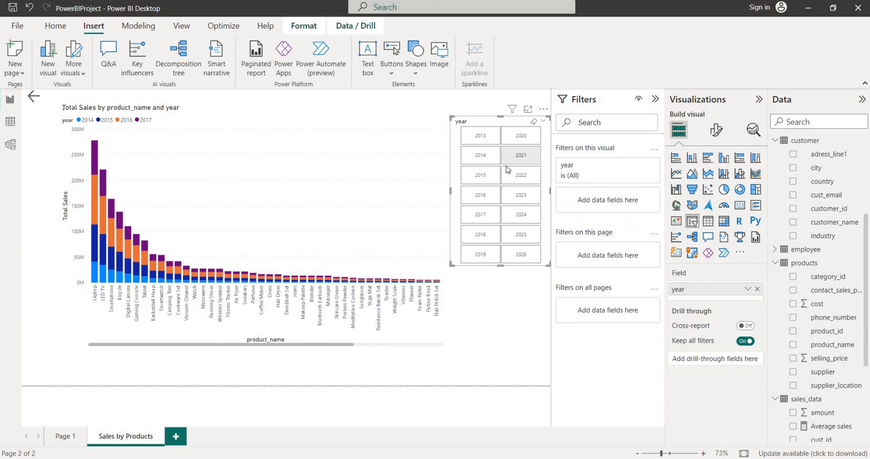
pyautogui.click(481, 176)
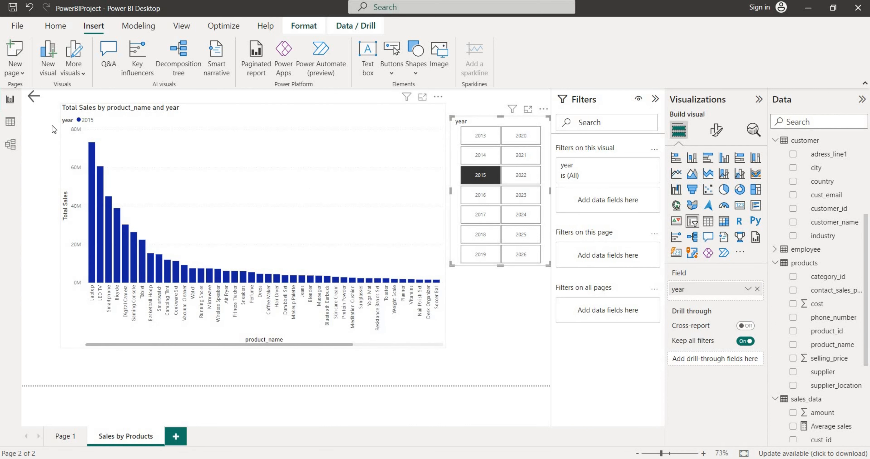
# Follow the back arrow to Page 1 and move the Date Range slicer up closer to the Countries slicer.
pyautogui.keyDown('ctrl'); pyautogui.click(34, 97); pyautogui.keyUp('ctrl')
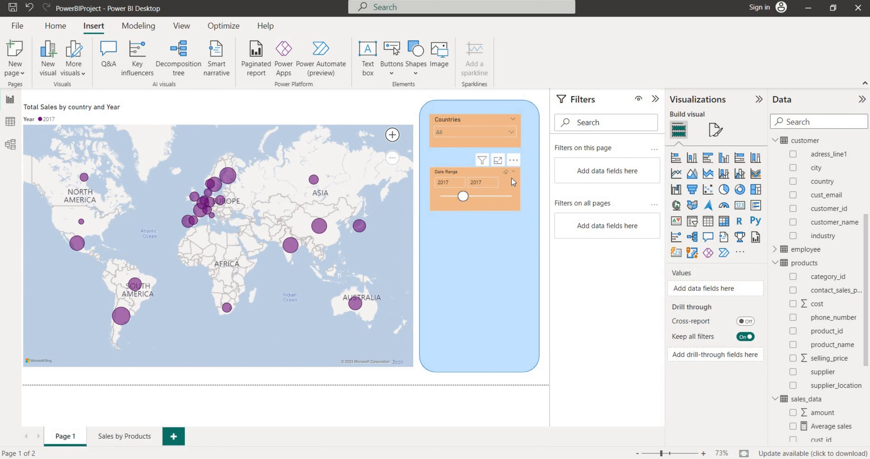
pyautogui.moveTo(512, 179); pyautogui.dragTo(510, 178)
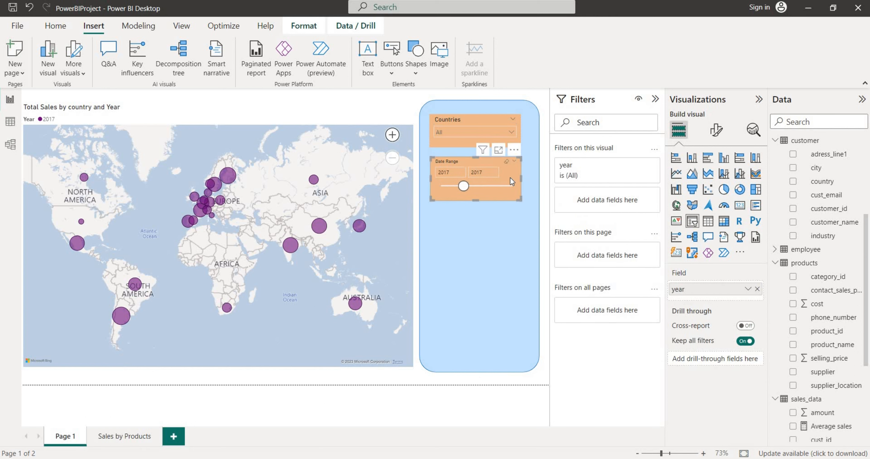
pyautogui.click(475, 237)
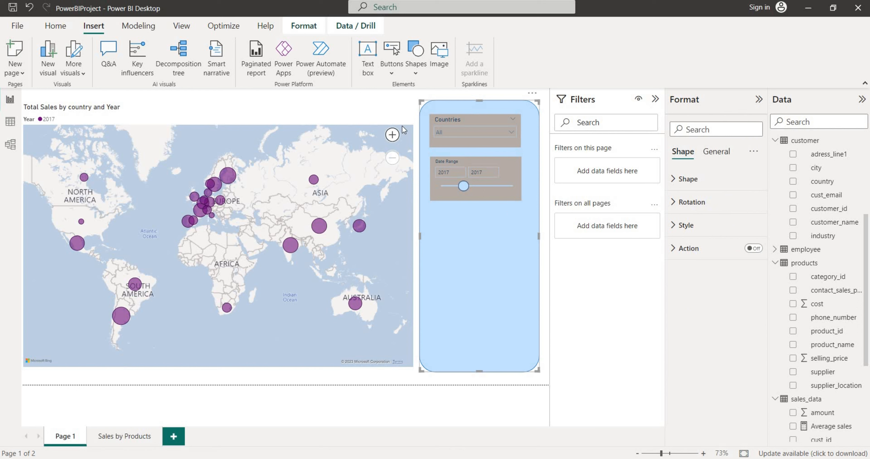
# Insert an empty slicer on Page 1, place it below the Date Range slicer, and shrink it to match that slicer's width.
pyautogui.click(379, 382)
pyautogui.click(381, 384)
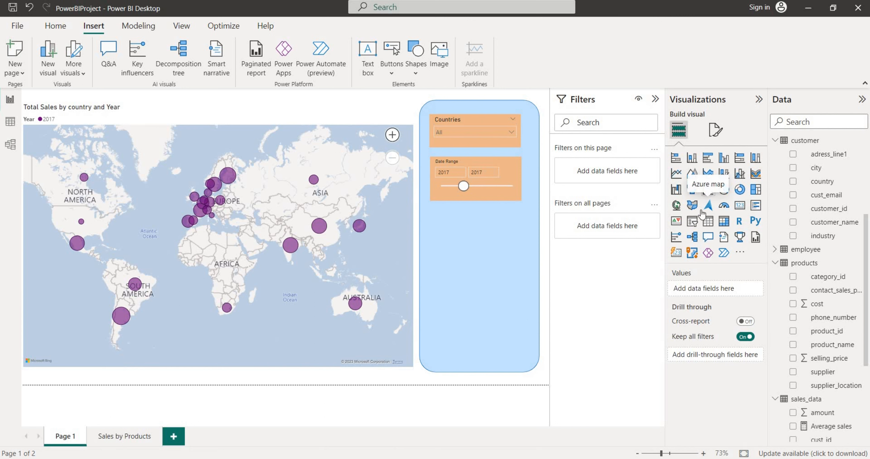
pyautogui.click(696, 230)
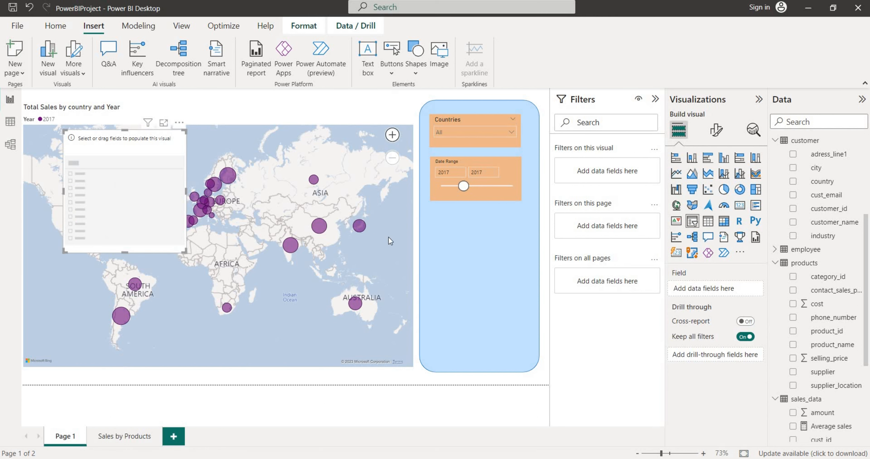
pyautogui.moveTo(125, 142); pyautogui.dragTo(499, 226)
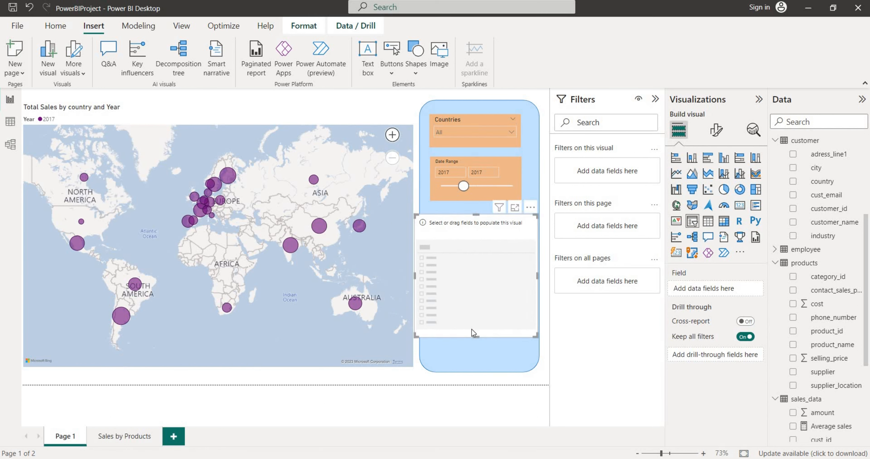
pyautogui.moveTo(473, 333); pyautogui.dragTo(481, 257)
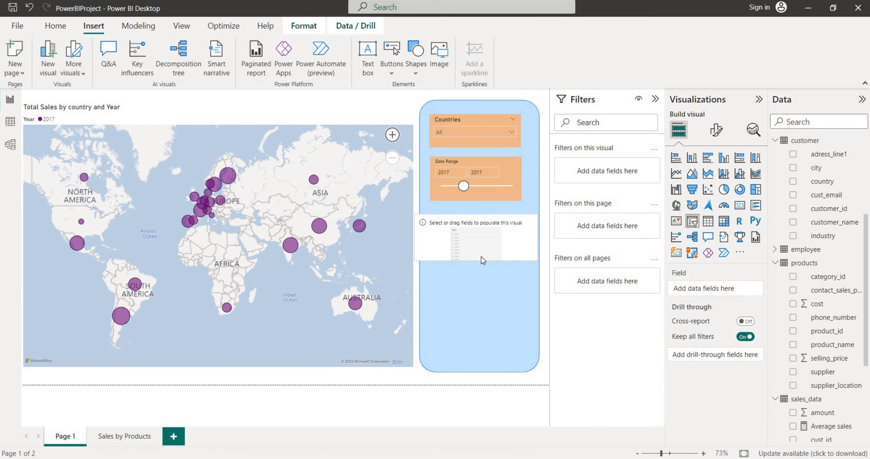
pyautogui.moveTo(420, 239); pyautogui.dragTo(434, 239)
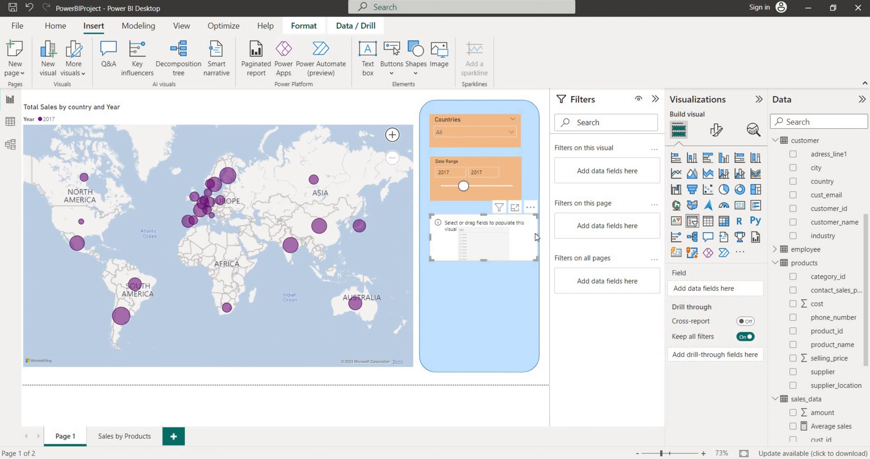
pyautogui.moveTo(539, 236); pyautogui.dragTo(522, 237)
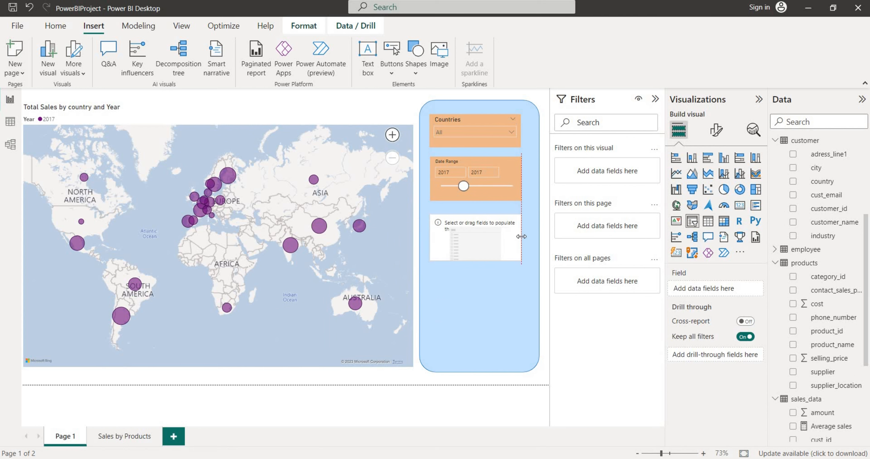
# Copy the hex code of the Date Range slicer's background color, #EEB88A.
pyautogui.click(514, 178)
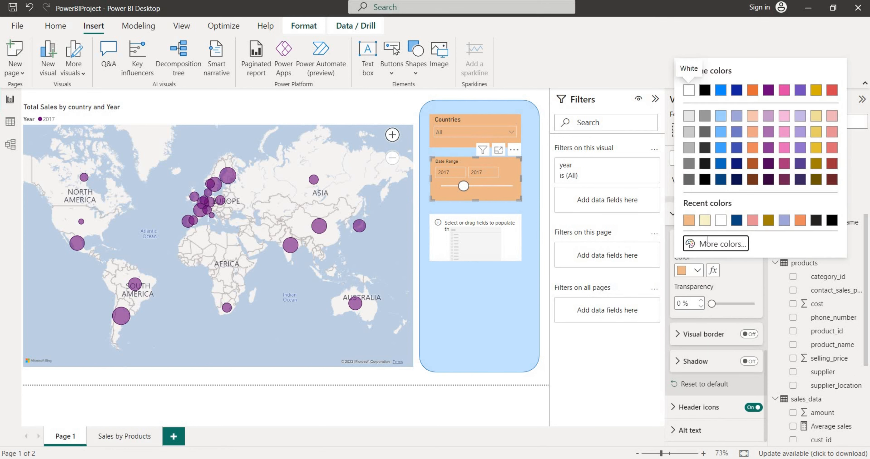
pyautogui.click(707, 242)
pyautogui.hotkey('ctrl', 'c')
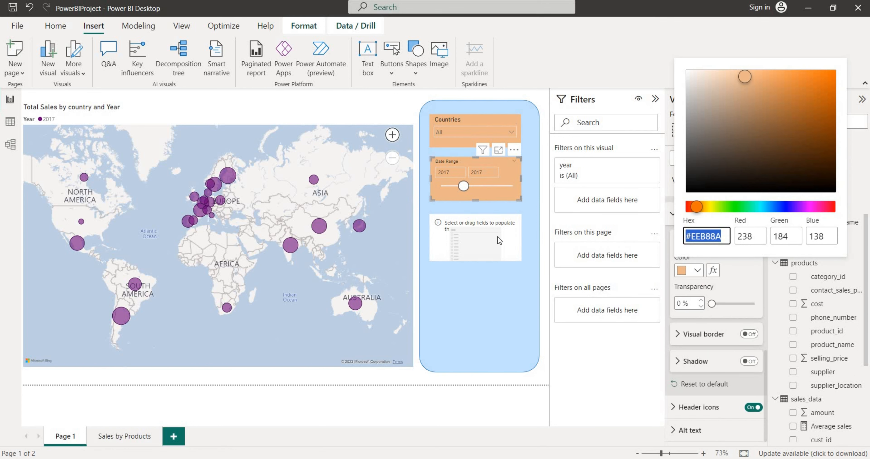
pyautogui.click(501, 237)
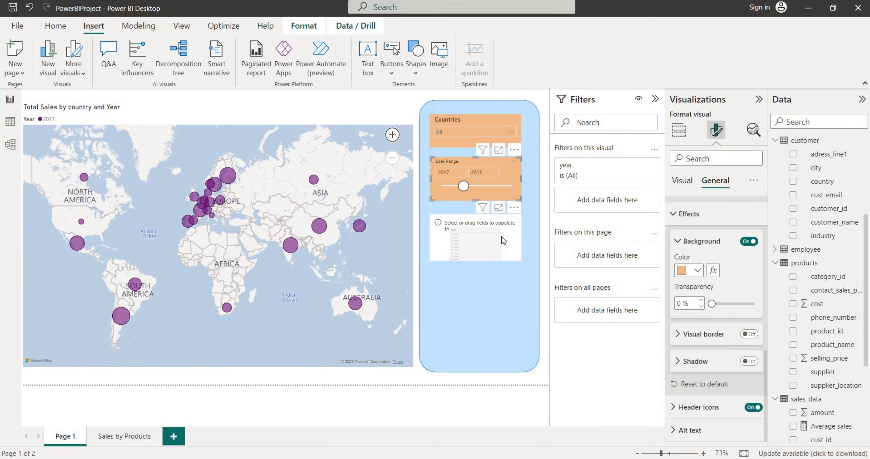
# Populate the empty slicer with the category_name field from the category table.
pyautogui.click(501, 237)
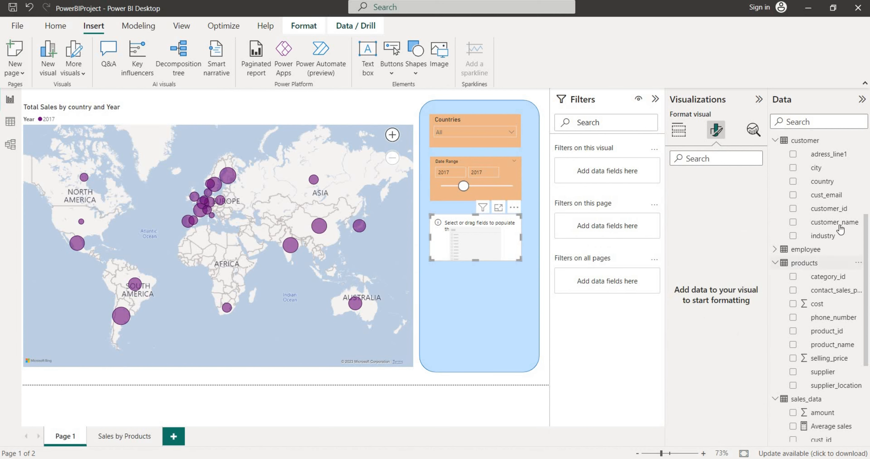
pyautogui.scroll(-5, 819, 304)
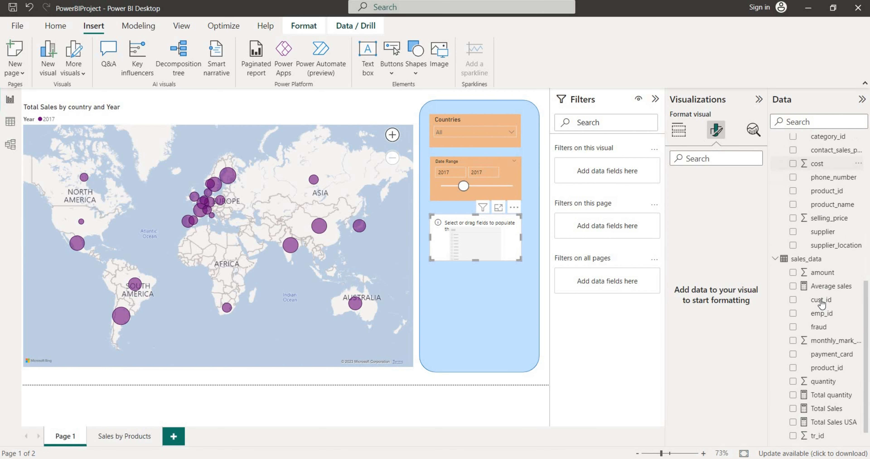
pyautogui.scroll(10, 821, 304)
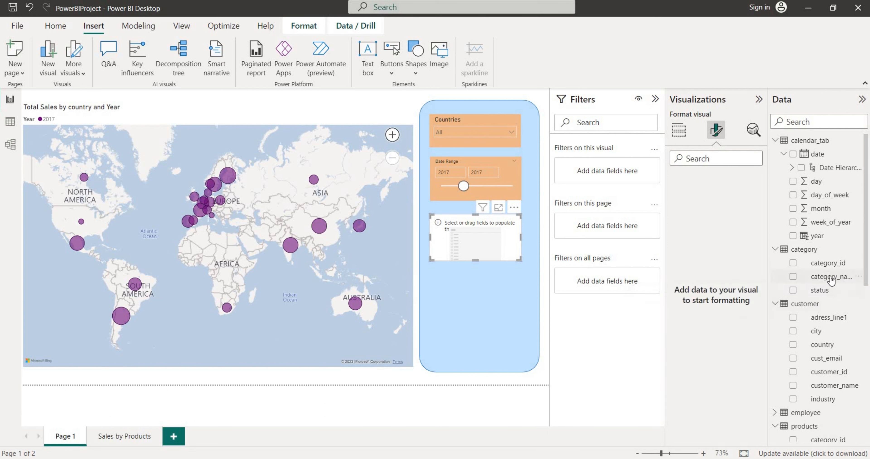
pyautogui.moveTo(831, 276); pyautogui.dragTo(498, 246)
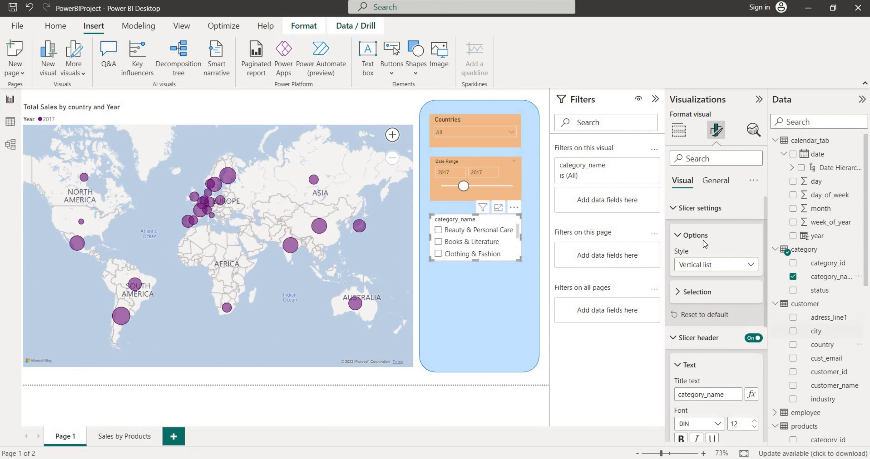
# Set the category slicer's background color to #EEB88A and extend it downward to a height of about 243.
pyautogui.click(710, 185)
pyautogui.scroll(-5, 722, 270)
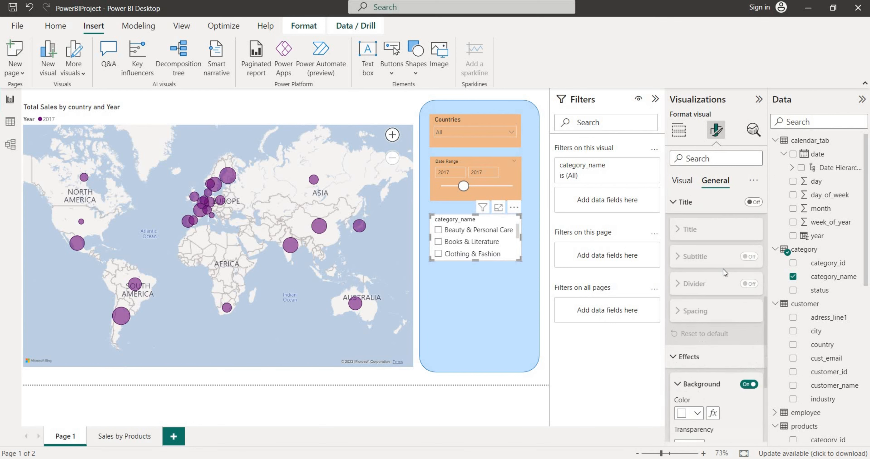
pyautogui.scroll(-4, 724, 273)
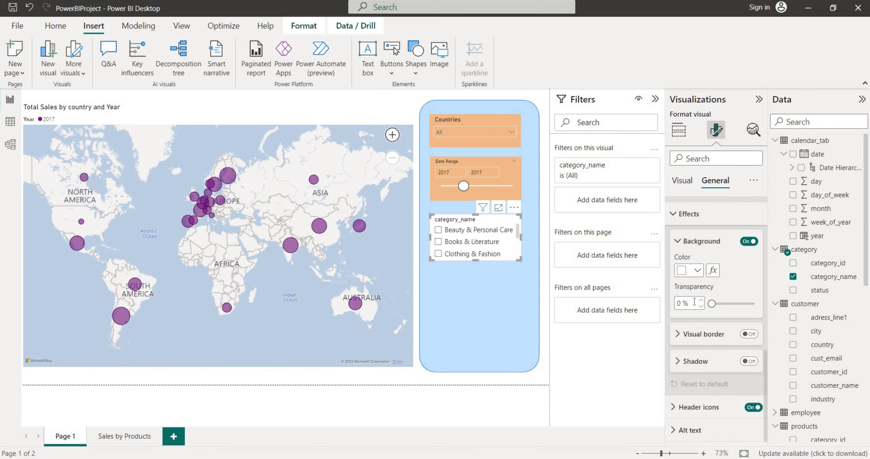
pyautogui.click(694, 272)
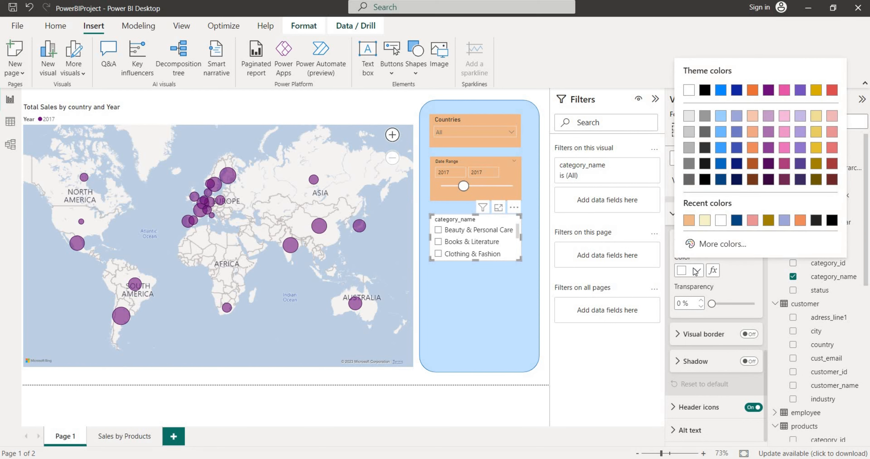
pyautogui.click(709, 244)
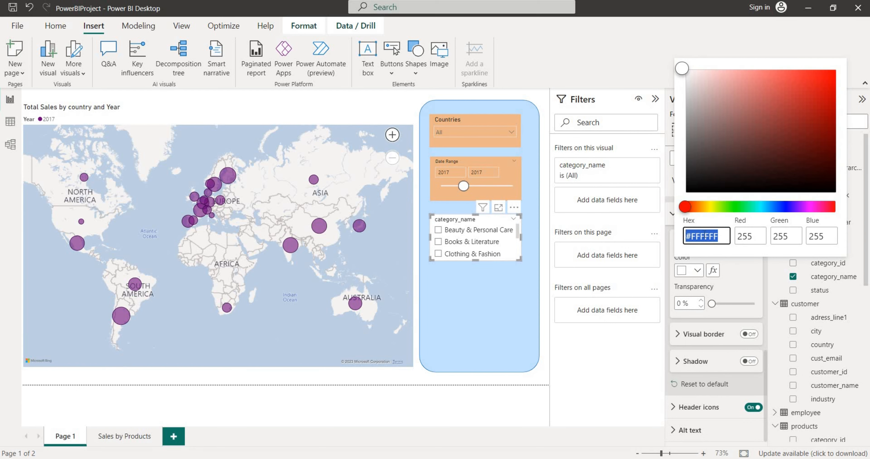
pyautogui.hotkey('ctrl', 'v')
pyautogui.click(511, 307)
pyautogui.moveTo(477, 261); pyautogui.dragTo(475, 311)
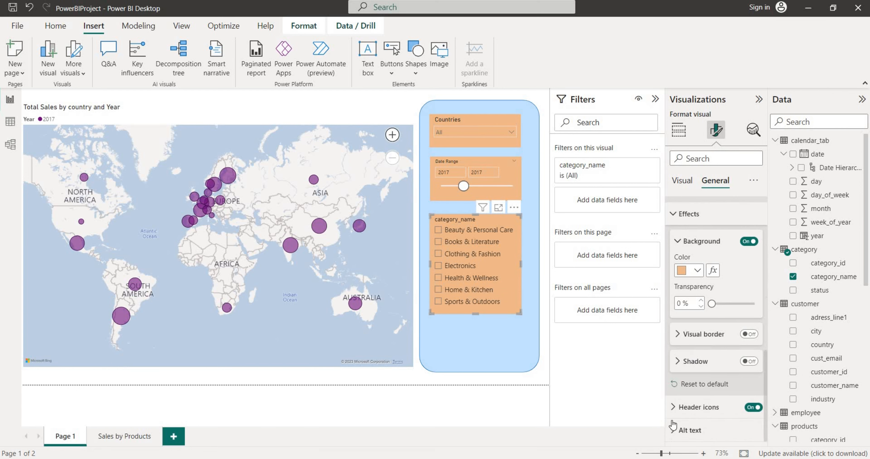
# Change the category slicer's header title text to "Categories".
pyautogui.click(674, 408)
pyautogui.scroll(10, 718, 359)
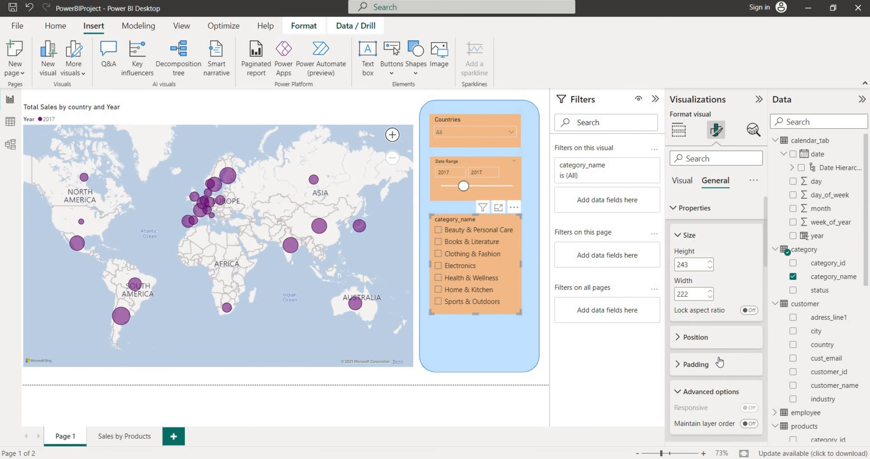
pyautogui.click(682, 182)
pyautogui.scroll(-3, 715, 277)
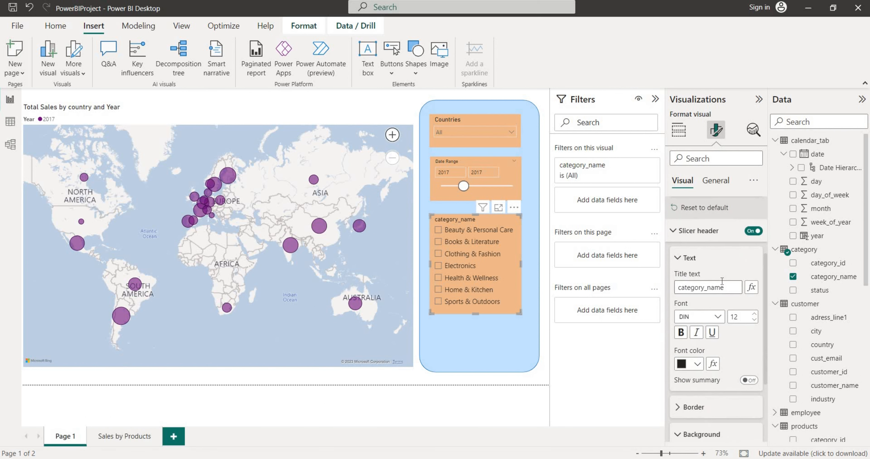
pyautogui.doubleClick(721, 285)
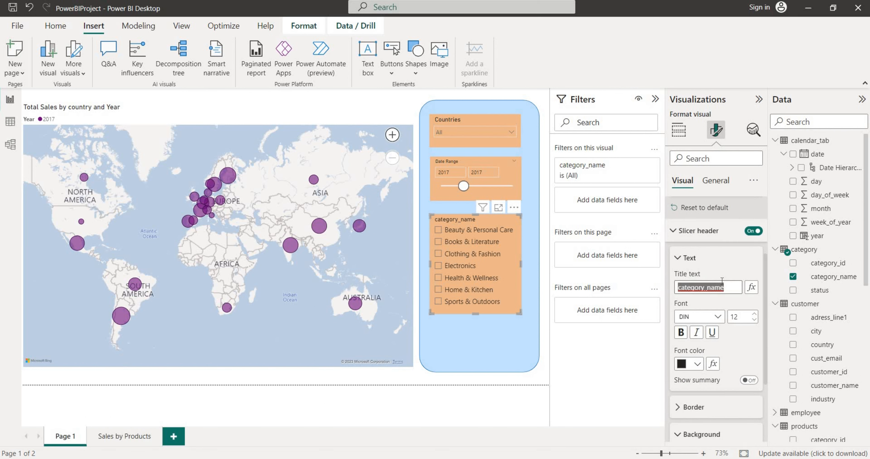
pyautogui.write('Categories')
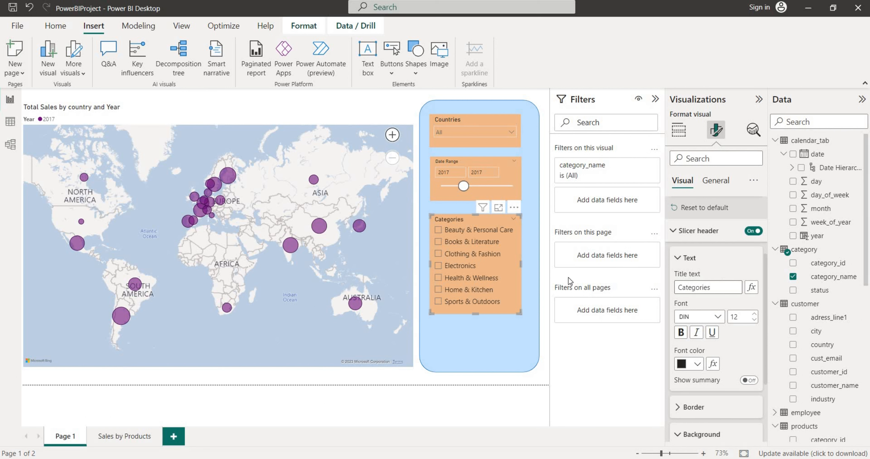
# Filter the map to Electronics with the Categories slicer and inspect the sales details of Russia's bubble.
pyautogui.click(438, 267)
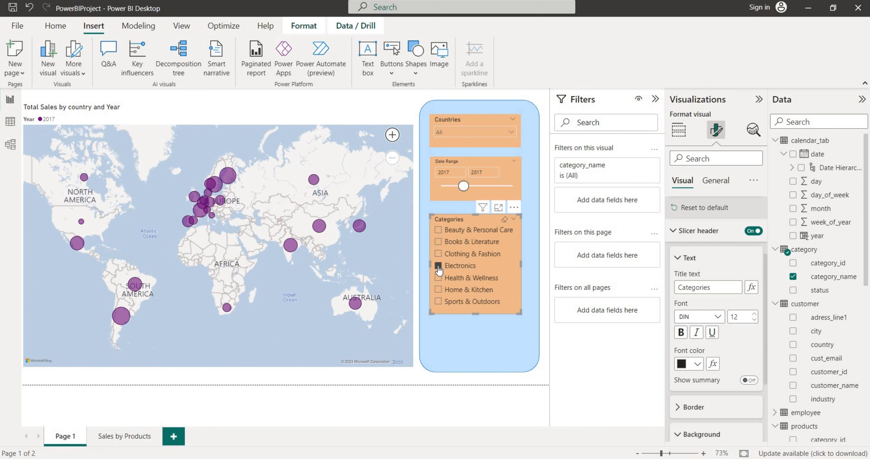
pyautogui.moveTo(314, 181)
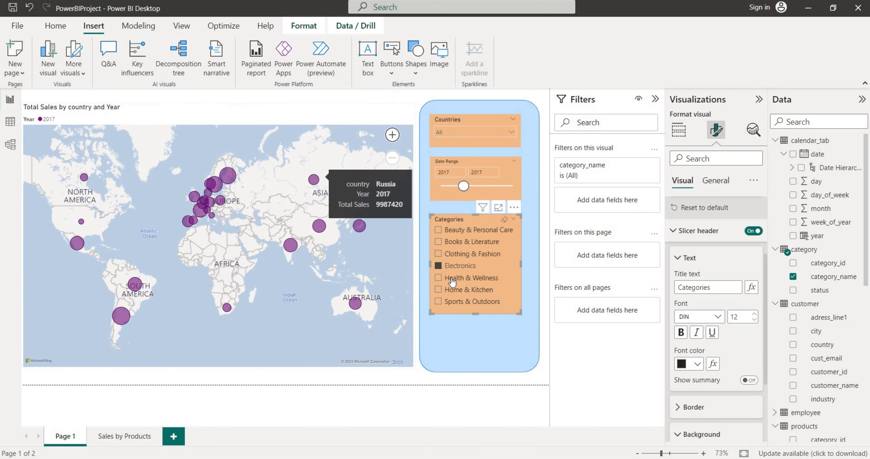
pyautogui.click(437, 278)
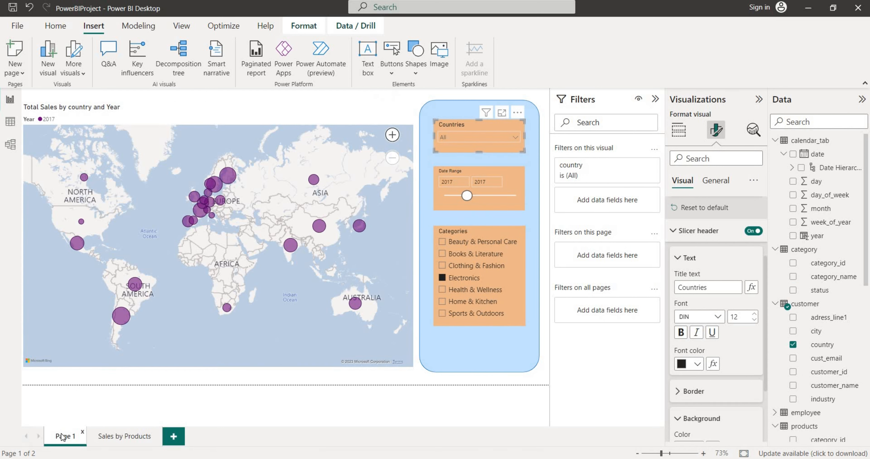
# Rename Page 1 as "Sales Map".
pyautogui.rightClick(63, 436)
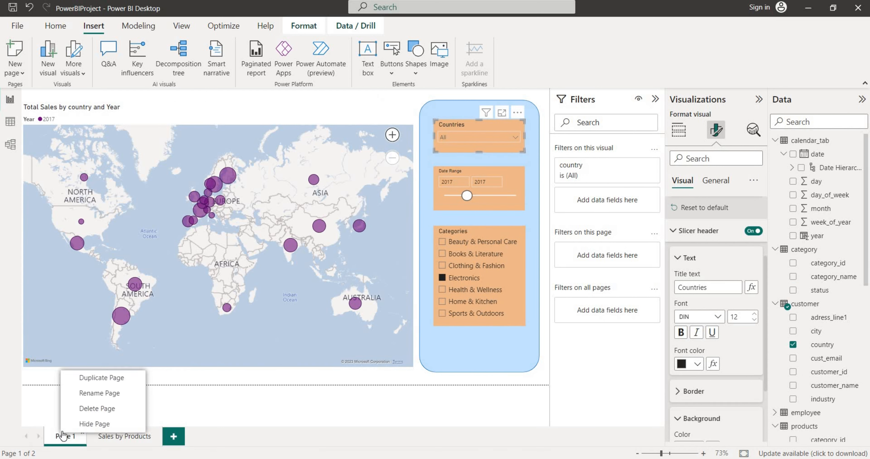
pyautogui.click(118, 393)
pyautogui.write('Sal')
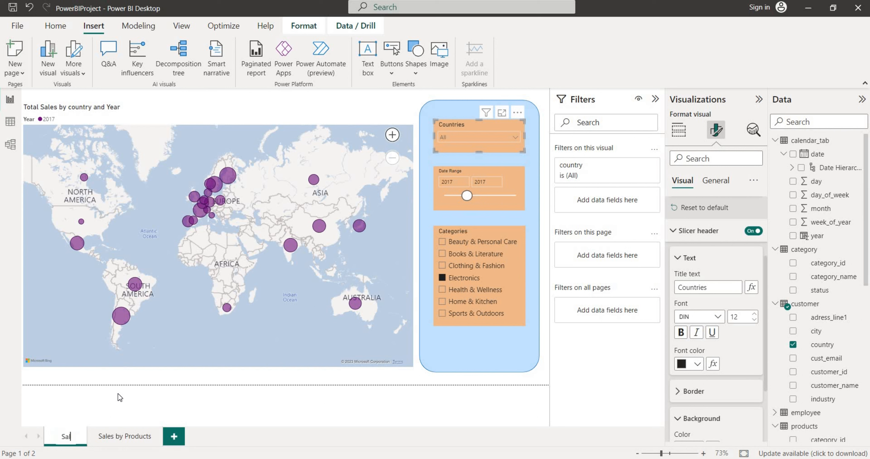
pyautogui.write('es Map')
pyautogui.press('Return')
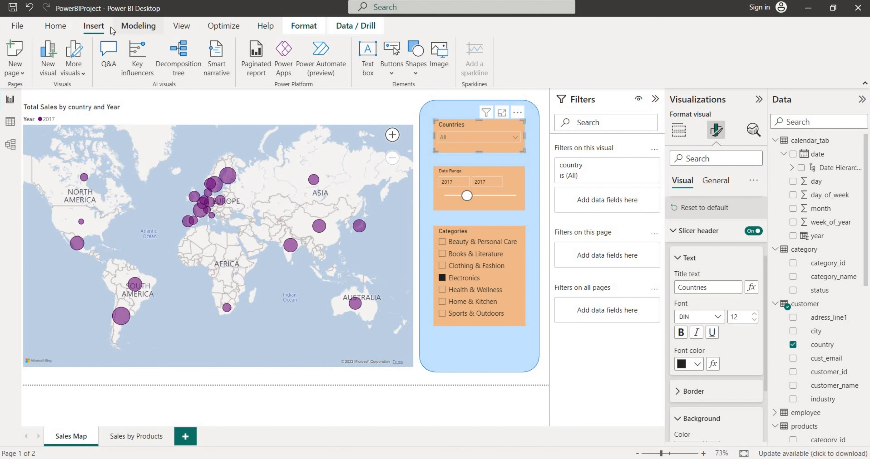
# Add a right arrow button above the blue slicer panel and lower the panel's upper edge to make room for it.
pyautogui.click(395, 72)
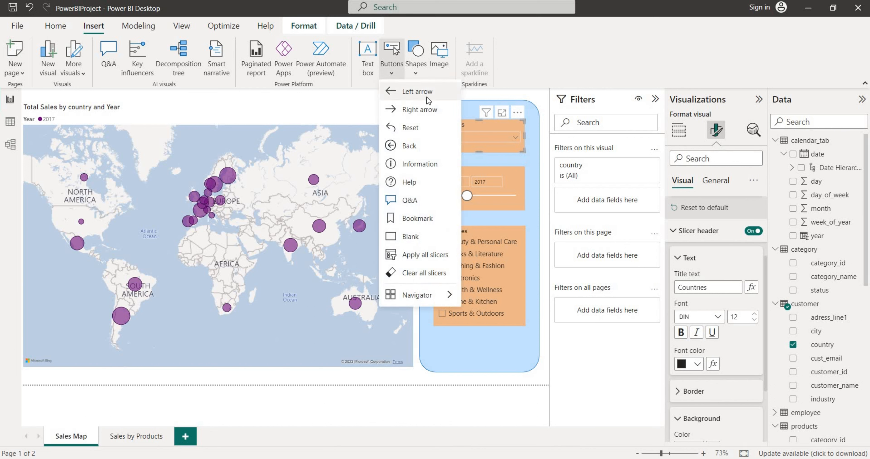
pyautogui.click(427, 111)
pyautogui.moveTo(398, 103); pyautogui.dragTo(484, 131)
pyautogui.click(440, 113)
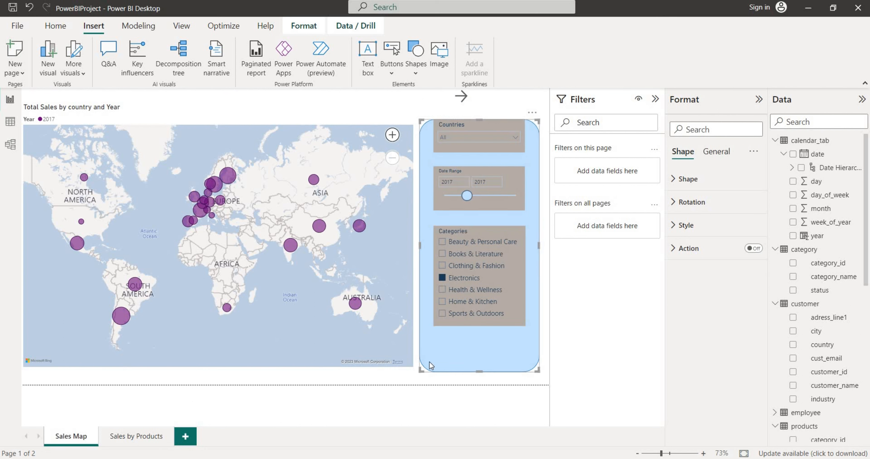
# Enable the right arrow button's action as page navigation to Sales by Products and test the arrows on both pages.
pyautogui.click(461, 96)
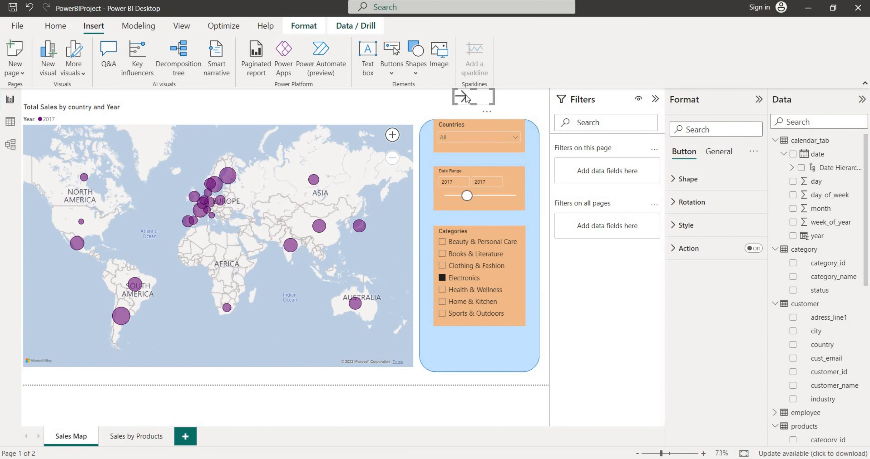
pyautogui.click(754, 249)
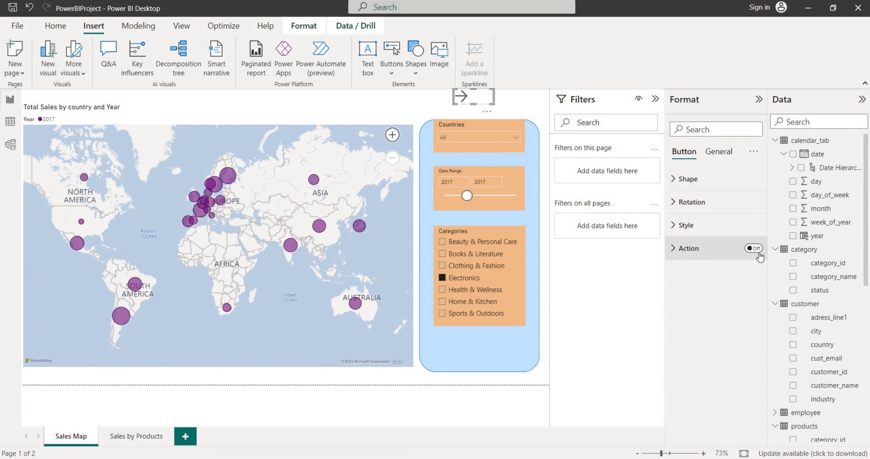
pyautogui.click(681, 250)
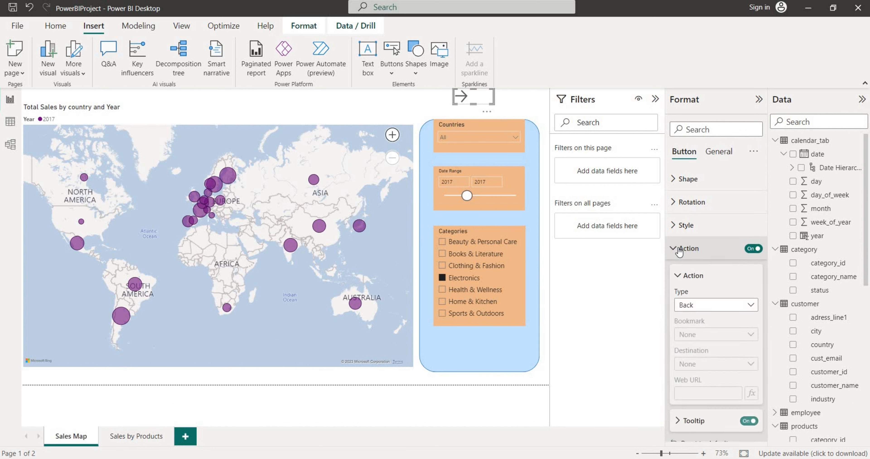
pyautogui.click(720, 309)
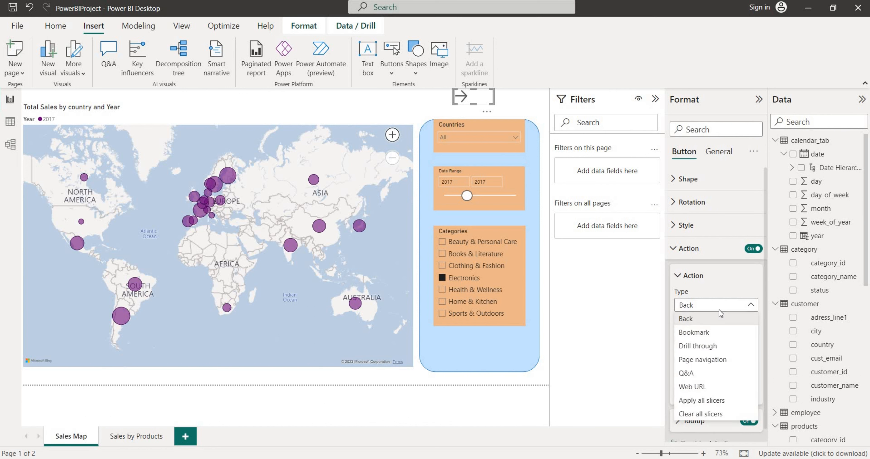
pyautogui.click(726, 360)
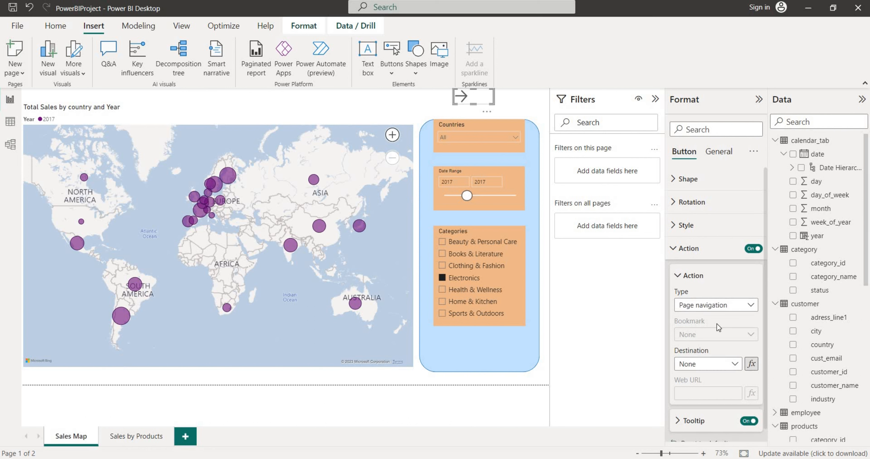
pyautogui.scroll(-1, 723, 332)
pyautogui.click(736, 351)
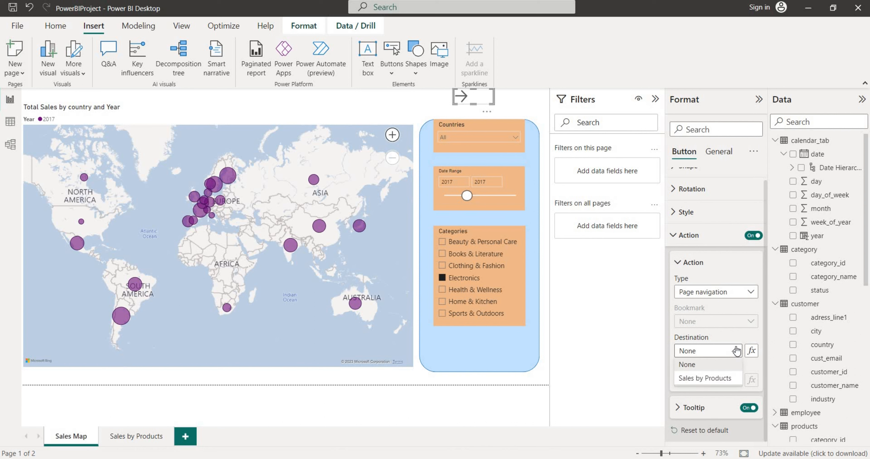
pyautogui.click(718, 378)
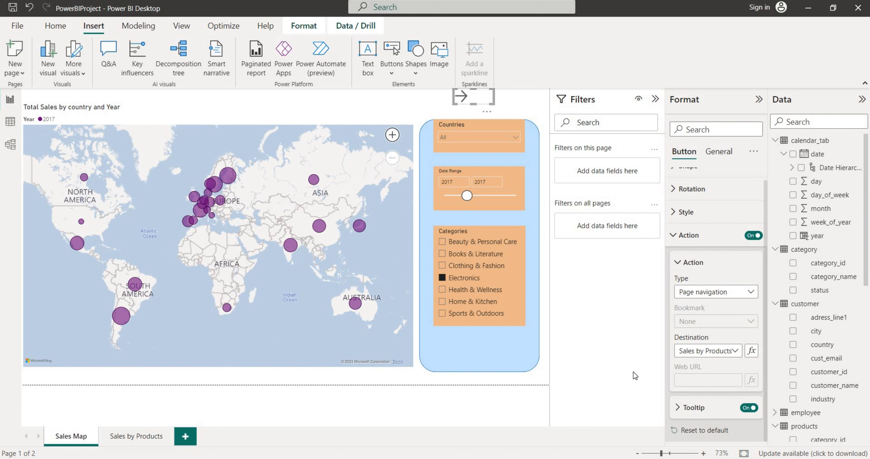
pyautogui.keyDown('ctrl'); pyautogui.click(466, 97); pyautogui.keyUp('ctrl')
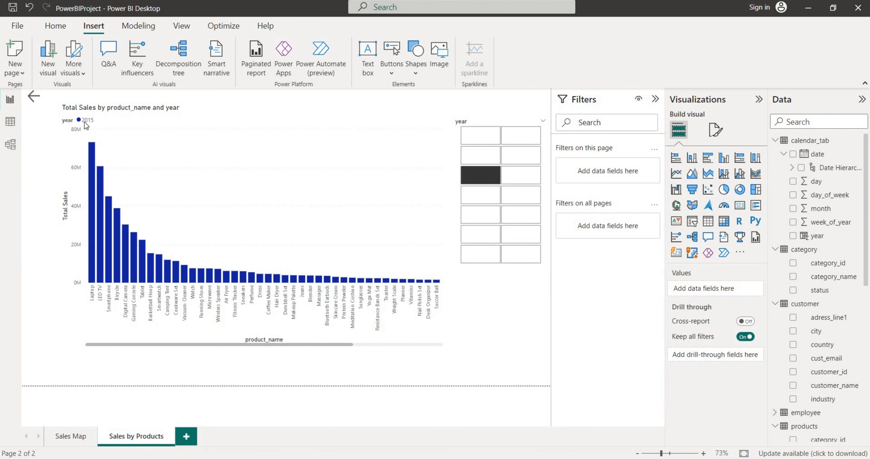
pyautogui.keyDown('ctrl'); pyautogui.click(35, 99); pyautogui.keyUp('ctrl')
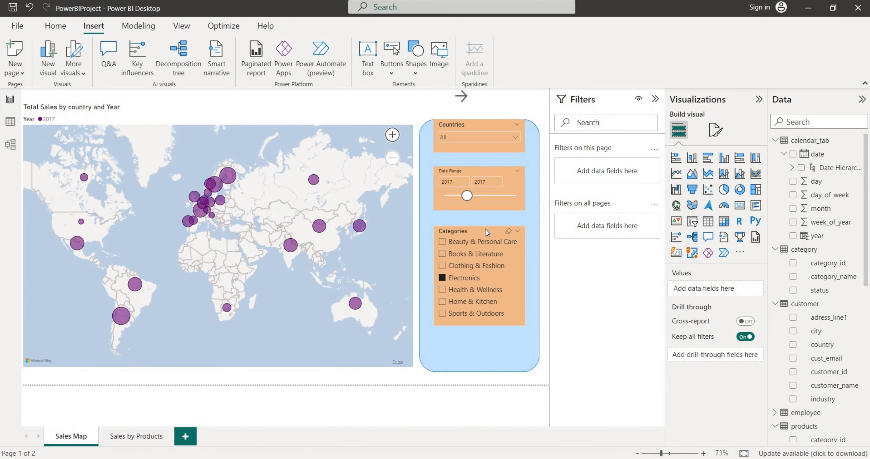
# Move the Categories, Date Range and Countries slicers down within the blue panel, leaving space for a heading above them.
pyautogui.moveTo(485, 228); pyautogui.dragTo(485, 258)
pyautogui.moveTo(487, 170); pyautogui.dragTo(487, 205)
pyautogui.moveTo(480, 131); pyautogui.dragTo(481, 170)
pyautogui.click(466, 127)
pyautogui.click(439, 107)
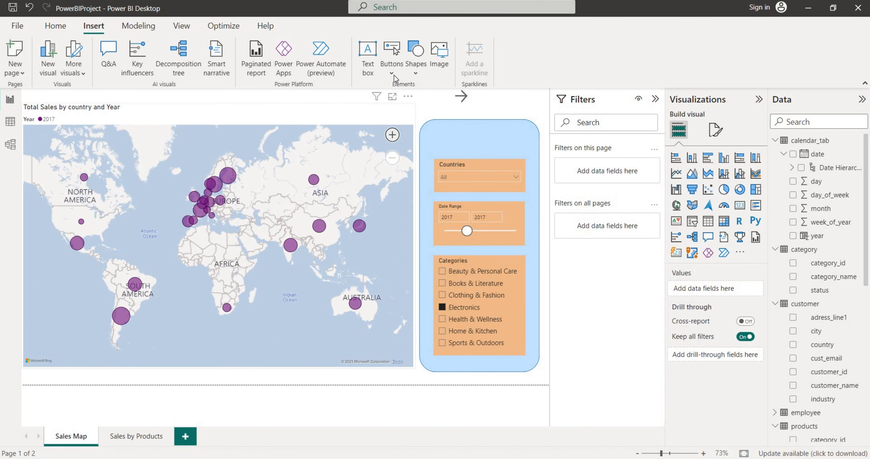
# Insert a text box, shrink it to a narrow strip and place it above the Countries slicer in the blue panel.
pyautogui.click(375, 75)
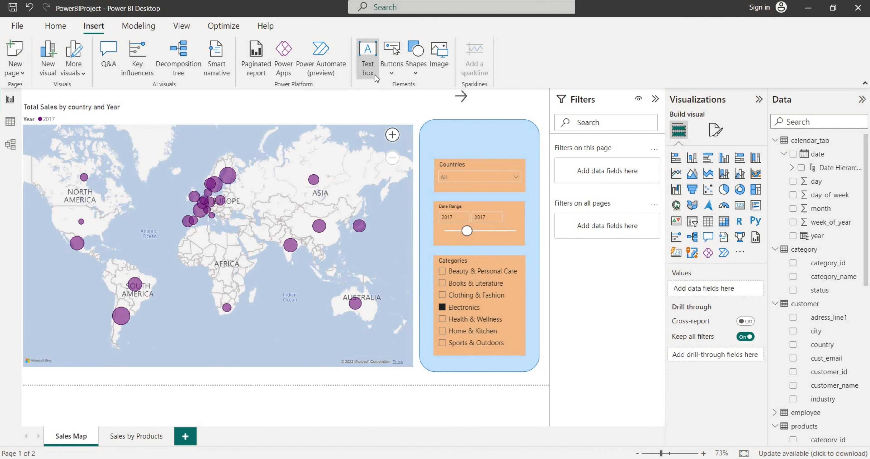
pyautogui.moveTo(186, 191); pyautogui.dragTo(472, 192)
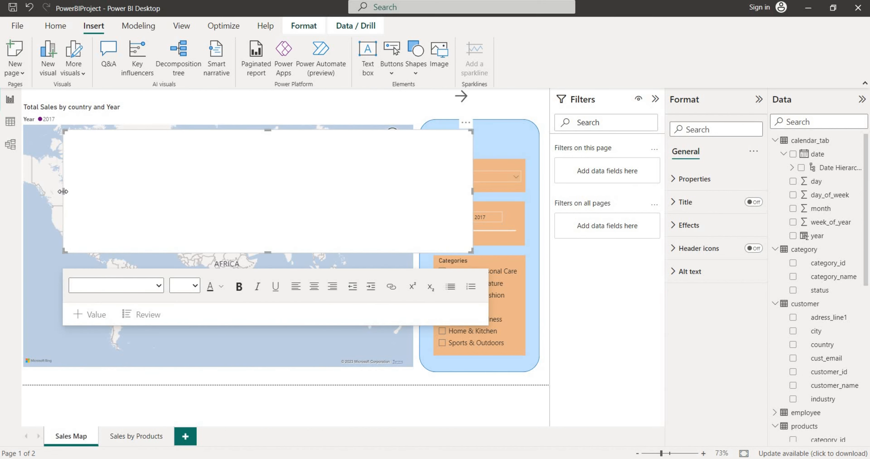
pyautogui.moveTo(63, 191); pyautogui.dragTo(347, 181)
pyautogui.moveTo(410, 252); pyautogui.dragTo(434, 158)
pyautogui.moveTo(347, 144); pyautogui.dragTo(533, 142)
pyautogui.moveTo(481, 153); pyautogui.dragTo(483, 147)
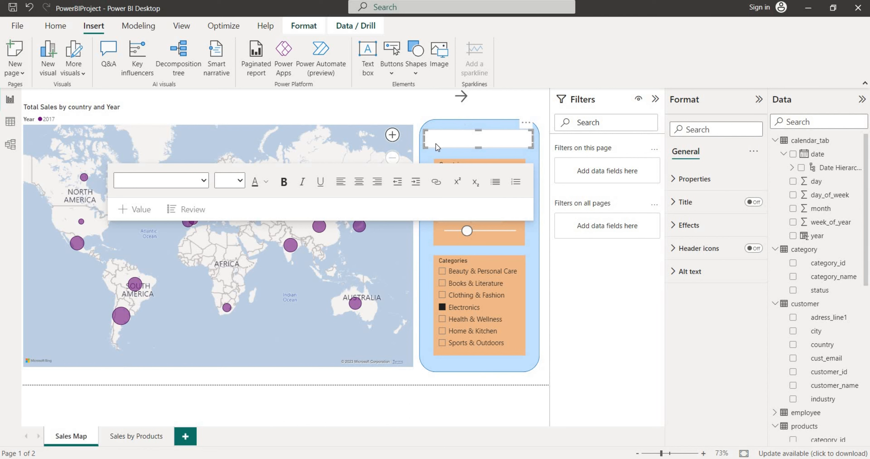
pyautogui.click(280, 93)
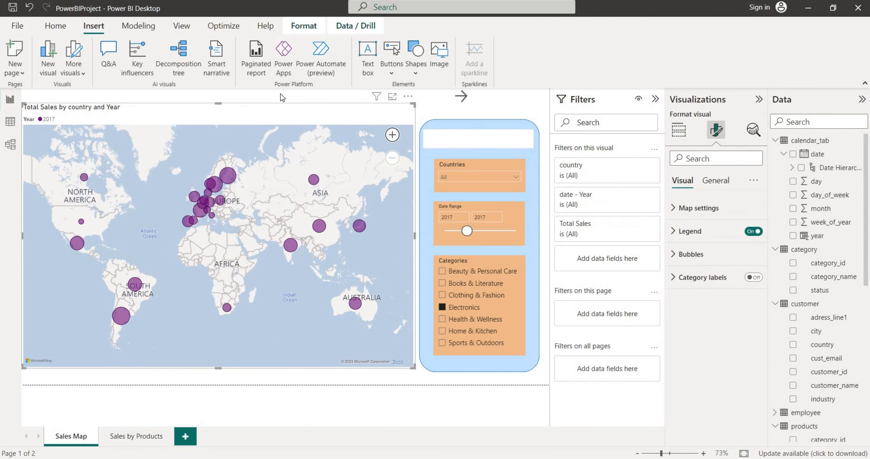
# Enter "Data Controllers" as the text of the text box above the slicers.
pyautogui.click(471, 150)
pyautogui.click(473, 144)
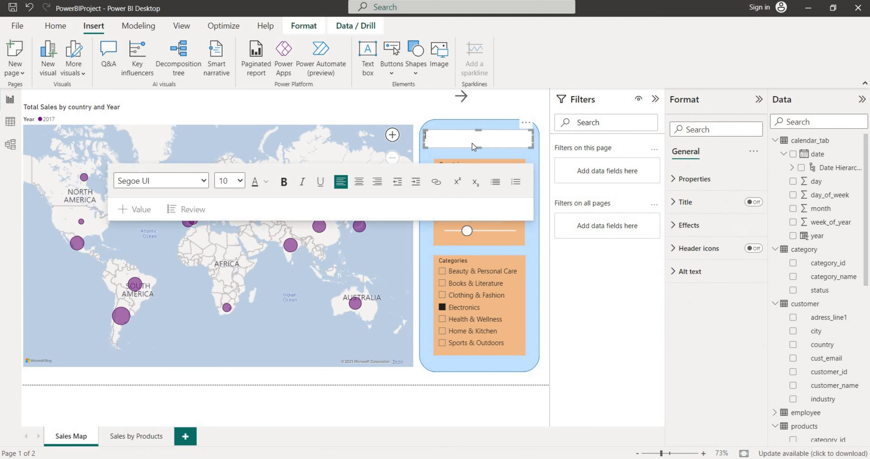
pyautogui.write('Controllers')
pyautogui.press('Home')
pyautogui.write('Data')
# Set the "Data Controllers" heading to font size 20 and center it in its text box.
pyautogui.tripleClick(454, 136)
pyautogui.click(239, 180)
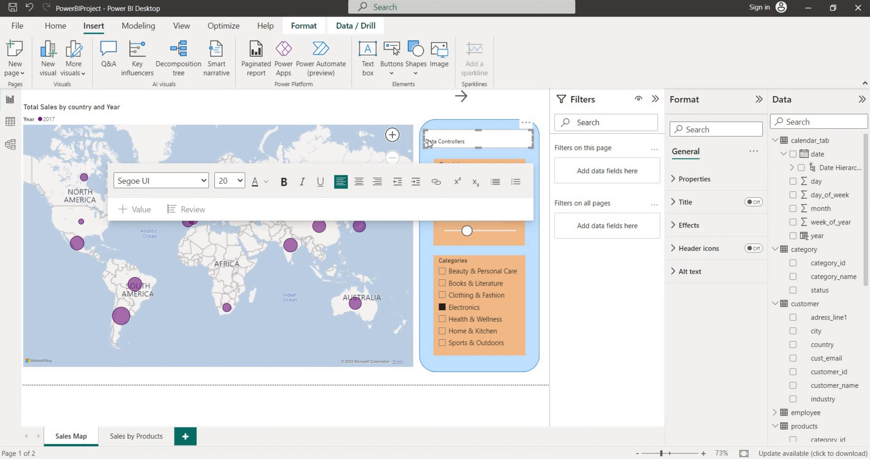
pyautogui.tripleClick(428, 142)
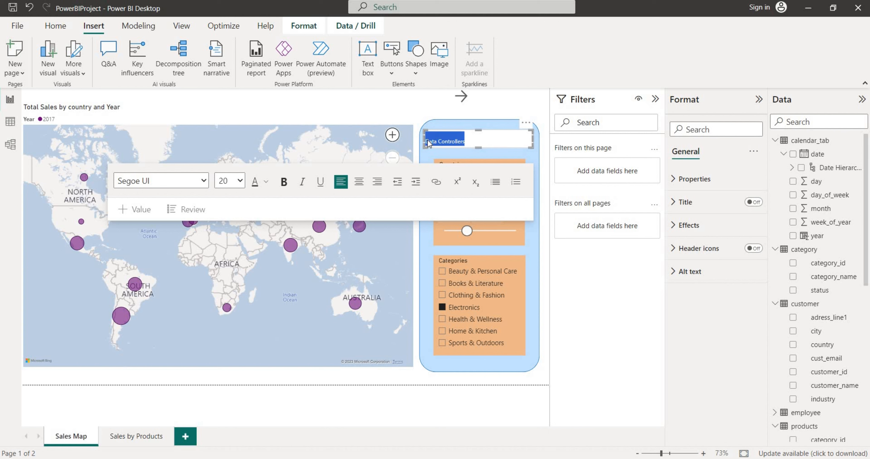
pyautogui.click(240, 182)
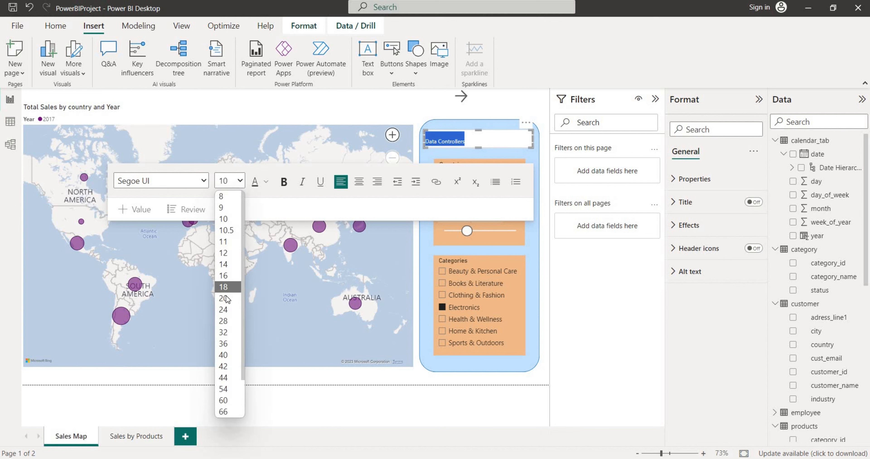
pyautogui.click(225, 299)
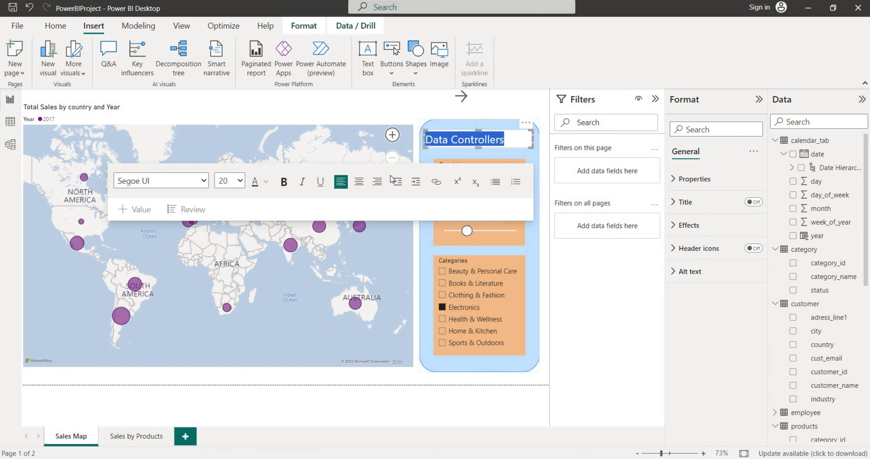
pyautogui.click(353, 182)
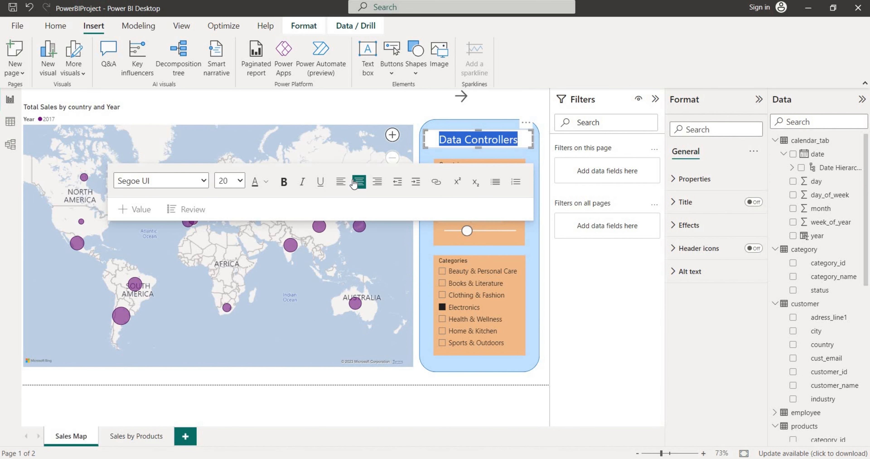
pyautogui.click(304, 95)
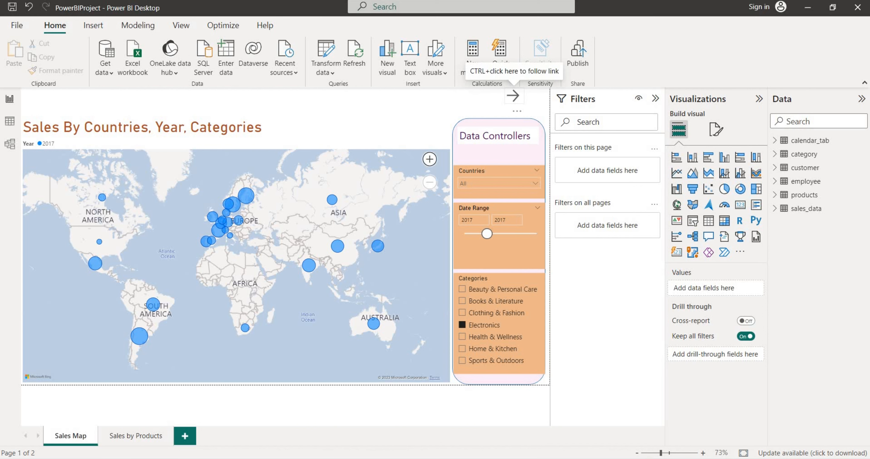
# Follow the right arrow button to view the finished Sales by Products page.
pyautogui.keyDown('ctrl'); pyautogui.click(512, 96); pyautogui.keyUp('ctrl')
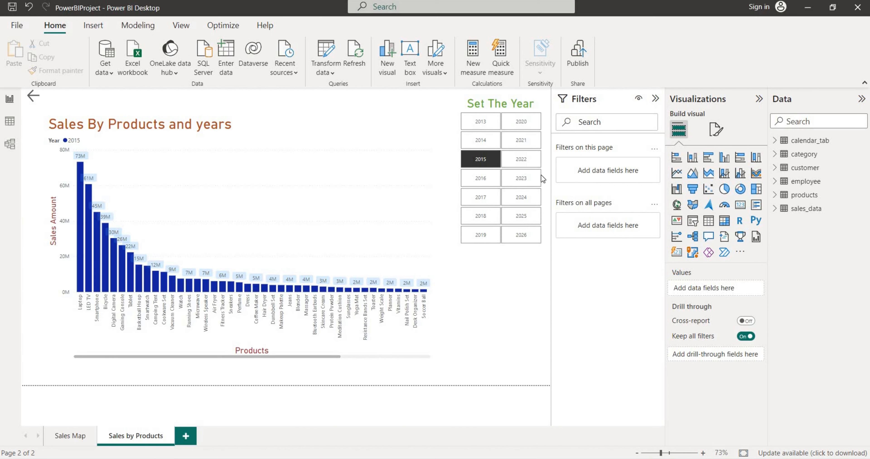